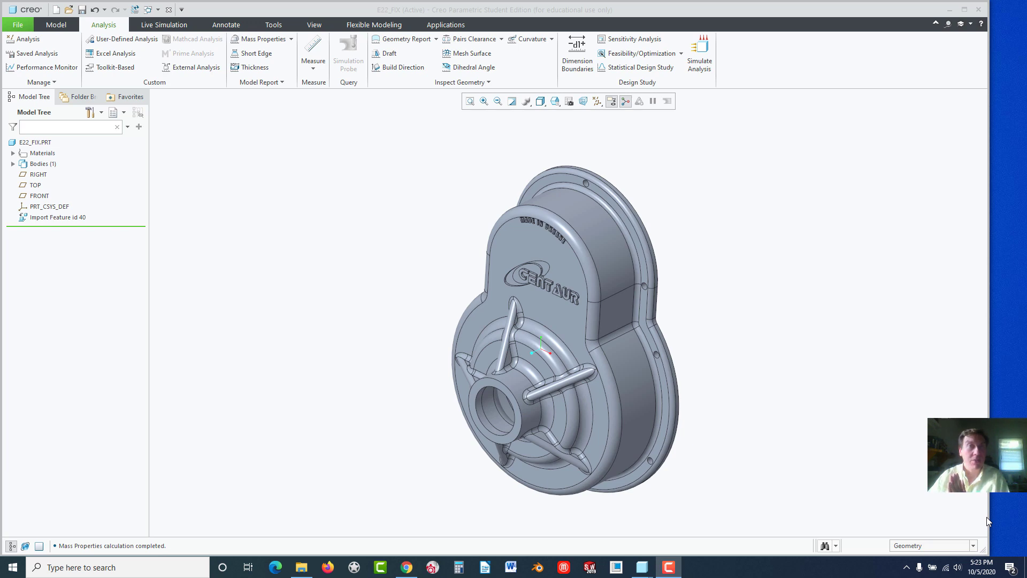
# Switch from the E22_FIX part in Creo to the E22 IGES Repair YouTube video in Chrome.
pyautogui.click(407, 568)
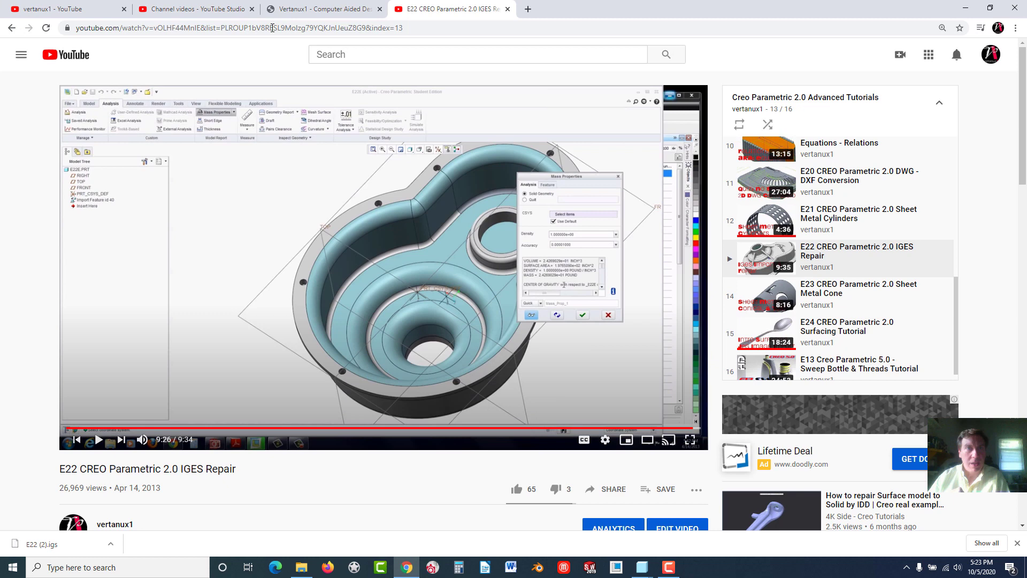
# Go to the vertanux1 site's Instructional Manuals page to reach the Creo 4_0 Advanced manual.
pyautogui.click(308, 9)
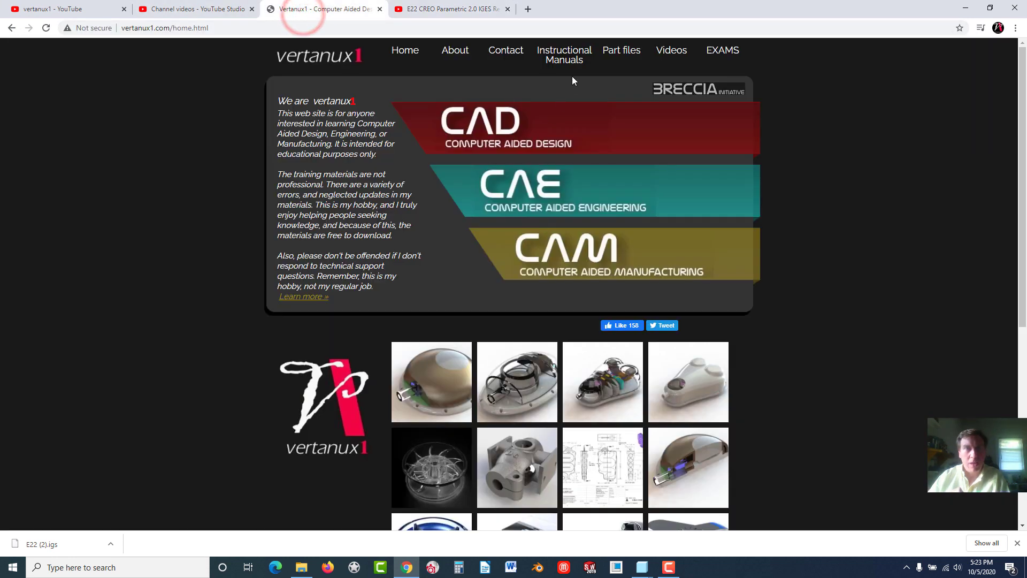
pyautogui.click(565, 60)
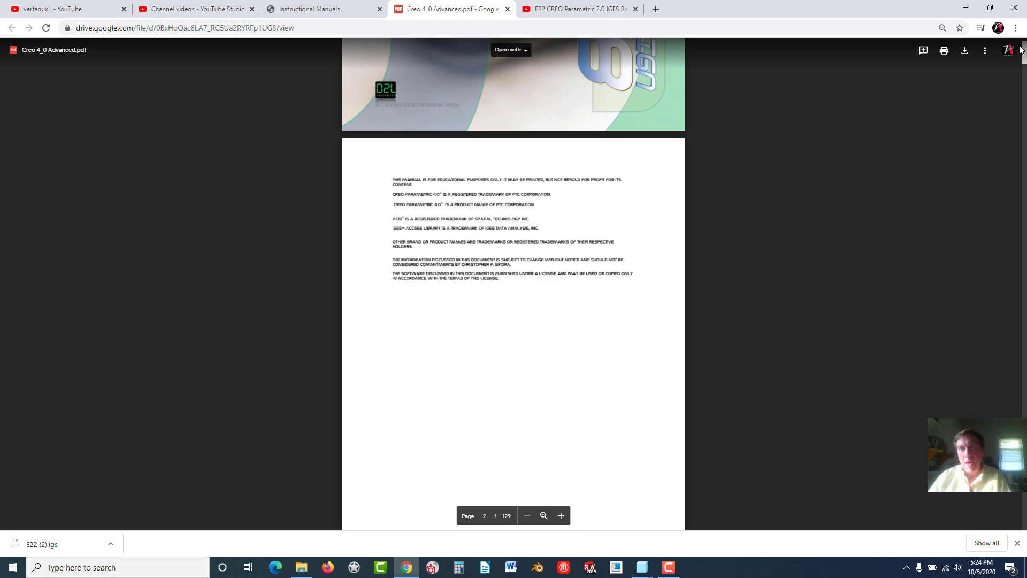
# Scroll the Creo 4_0 Advanced PDF to page 128, showing the CAD translator table and IGES description.
pyautogui.moveTo(1024, 59); pyautogui.dragTo(1020, 50)
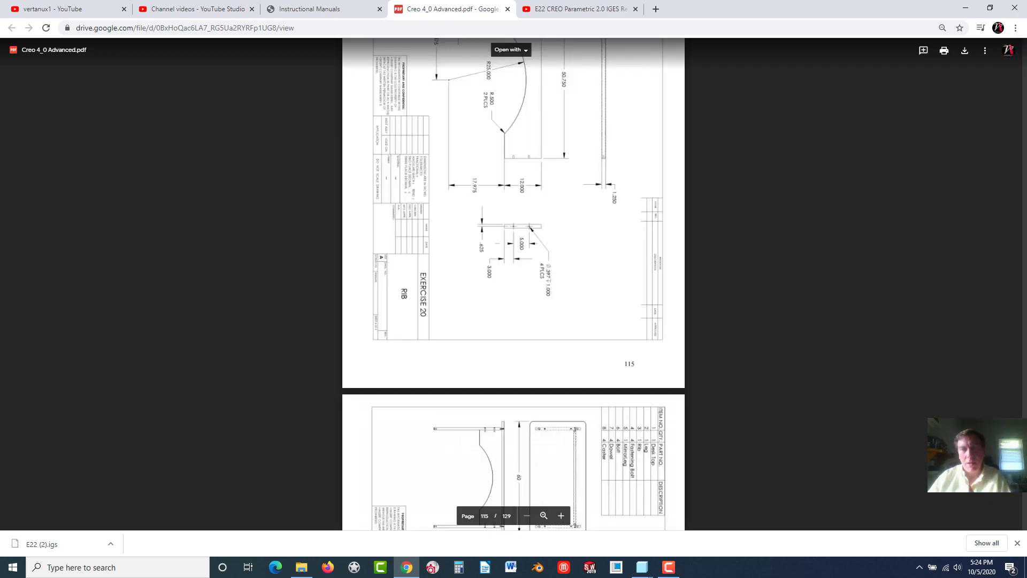
pyautogui.moveTo(1024, 478); pyautogui.dragTo(1024, 499)
pyautogui.scroll(-2, 613, 292)
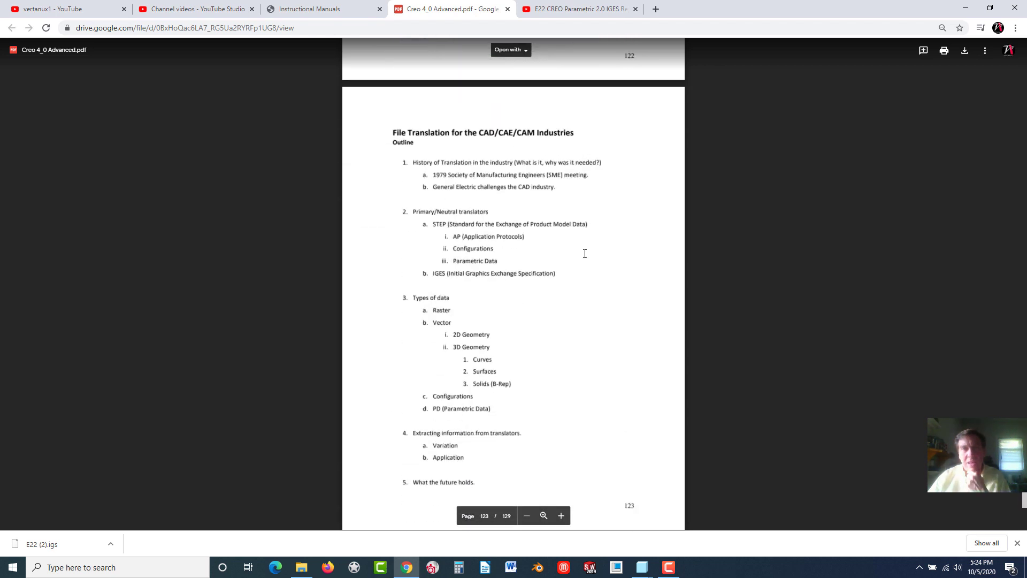
pyautogui.scroll(-15, 552, 213)
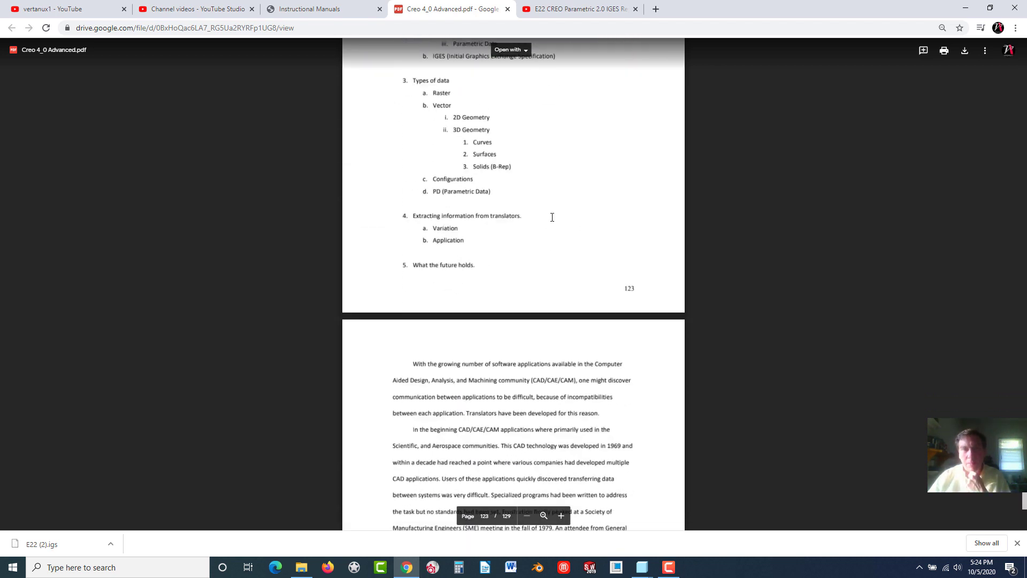
pyautogui.scroll(5, 548, 213)
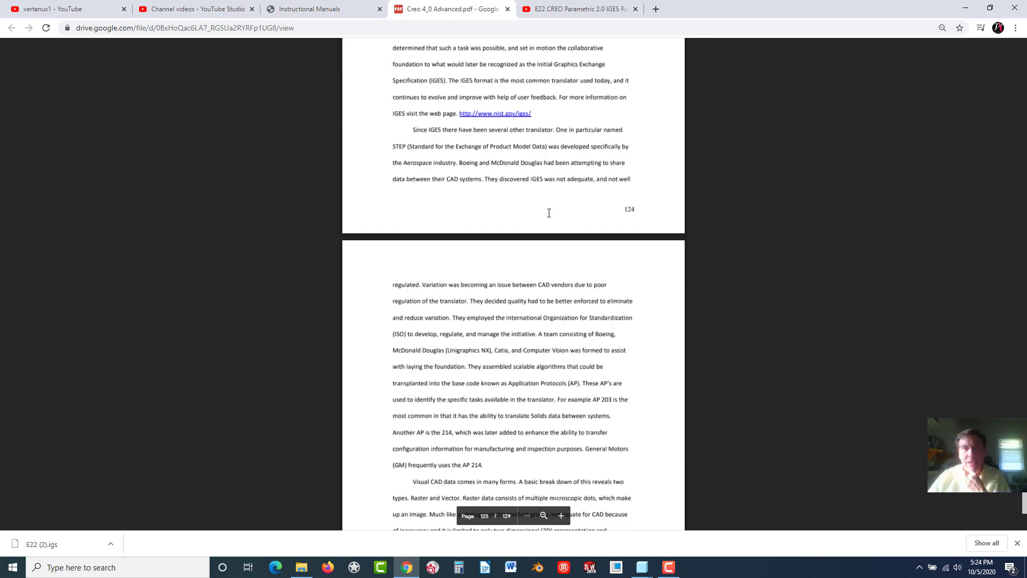
pyautogui.scroll(-2, 563, 243)
pyautogui.scroll(-12, 562, 244)
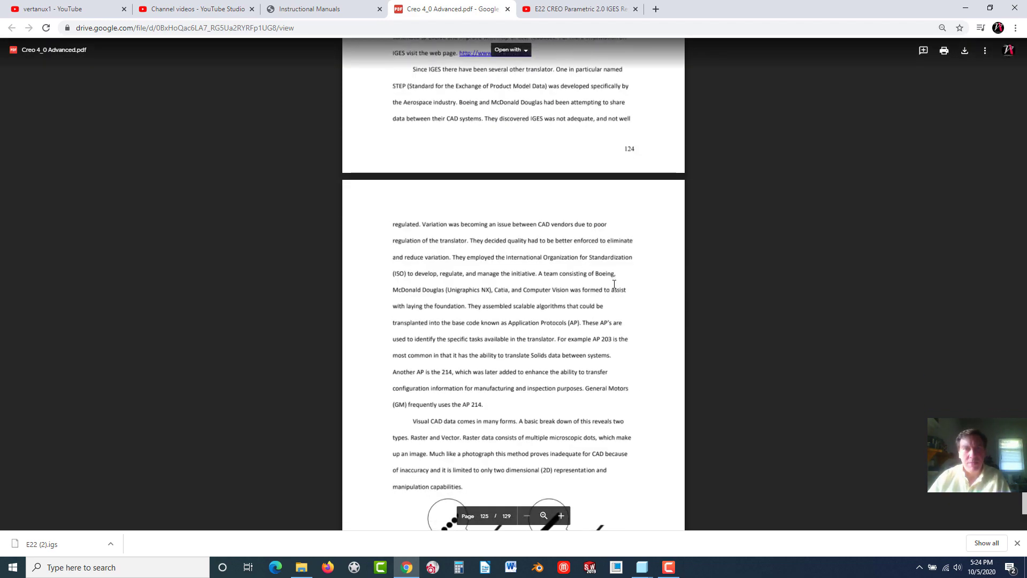
pyautogui.scroll(-8, 621, 275)
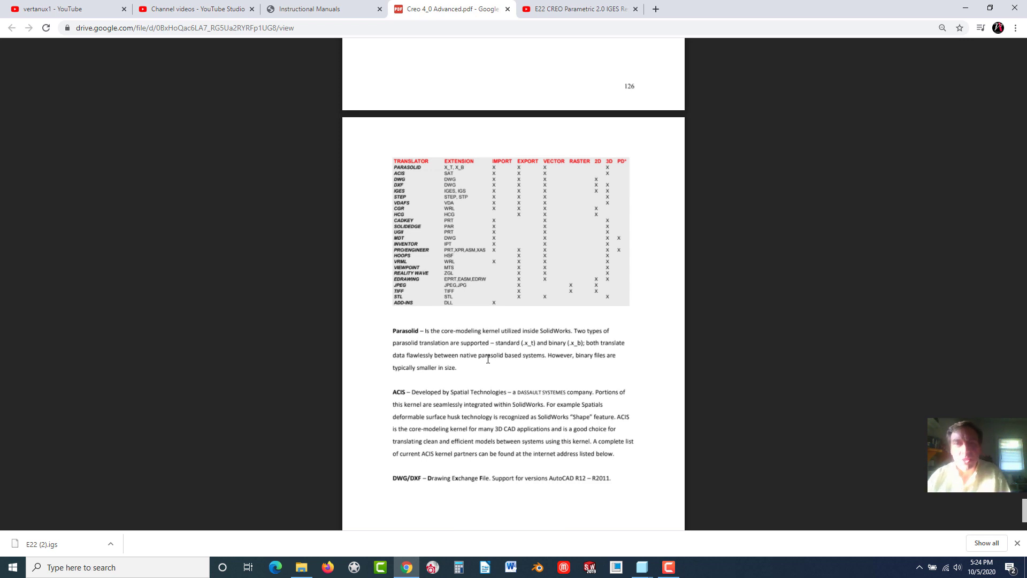
pyautogui.scroll(-3, 439, 406)
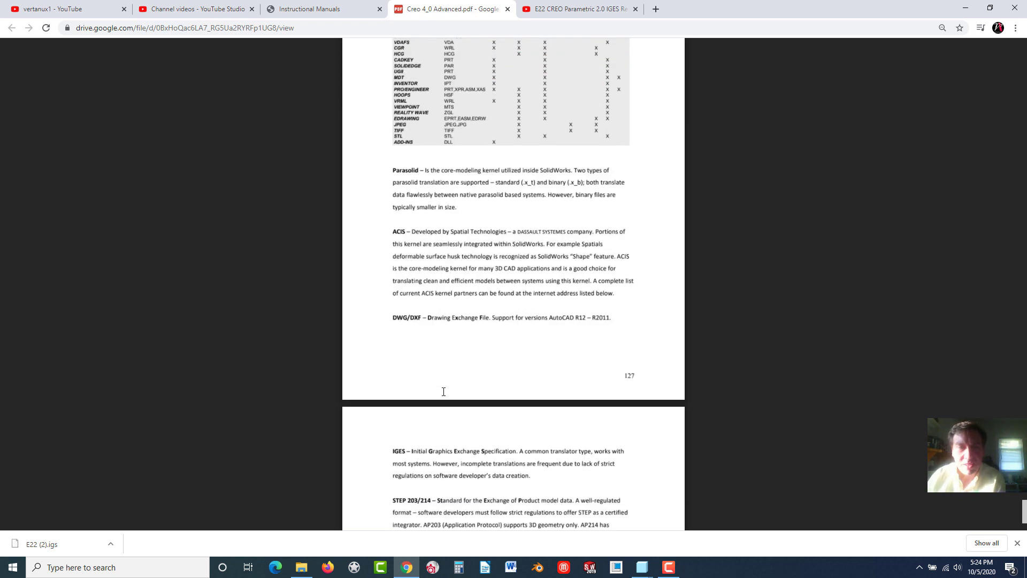
pyautogui.scroll(-3, 425, 361)
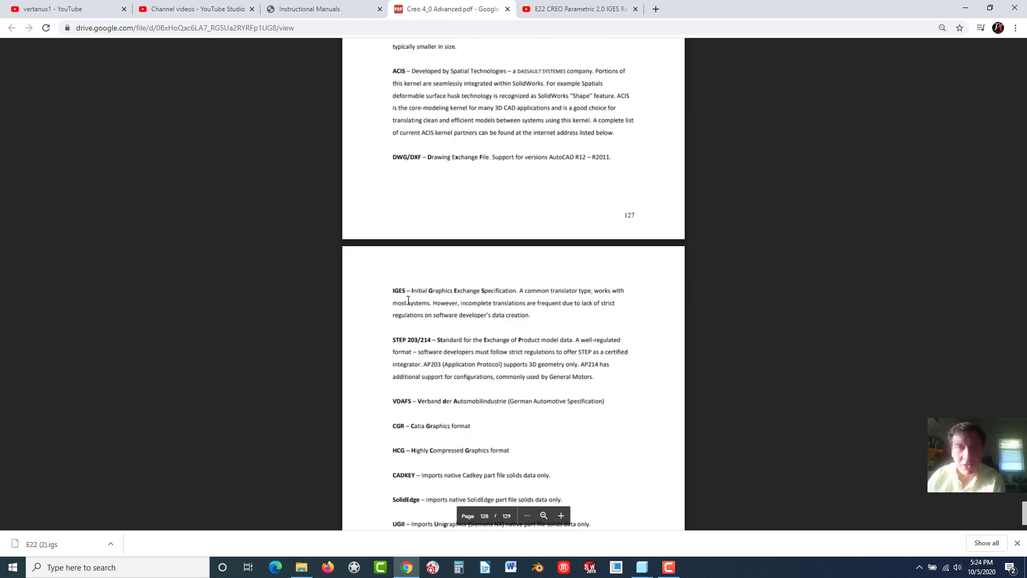
# Zoom the PDF in two levels and read back through pages 128 to 124 on IGES and STEP history.
pyautogui.click(561, 516)
pyautogui.click(561, 515)
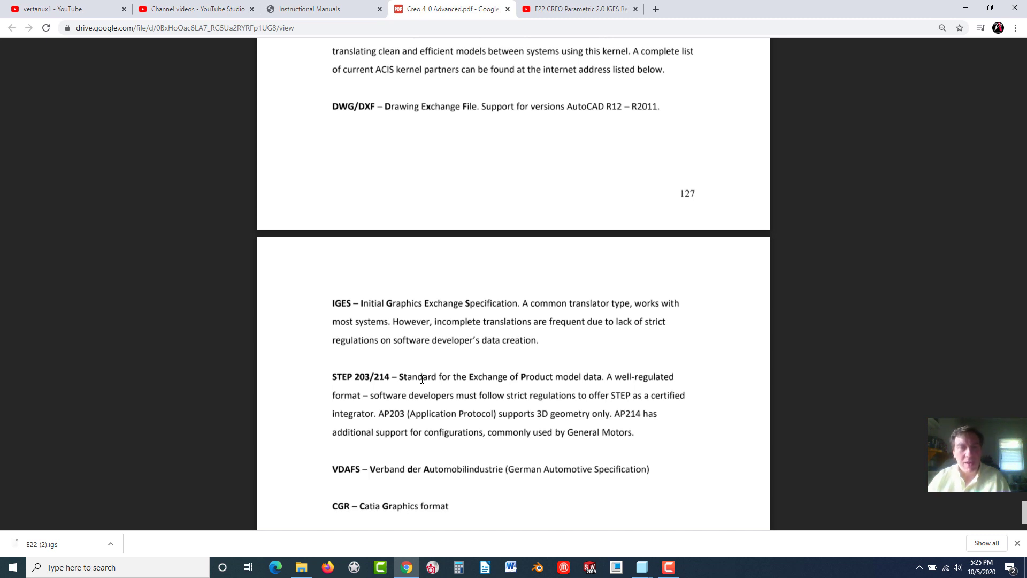
pyautogui.scroll(-5, 435, 361)
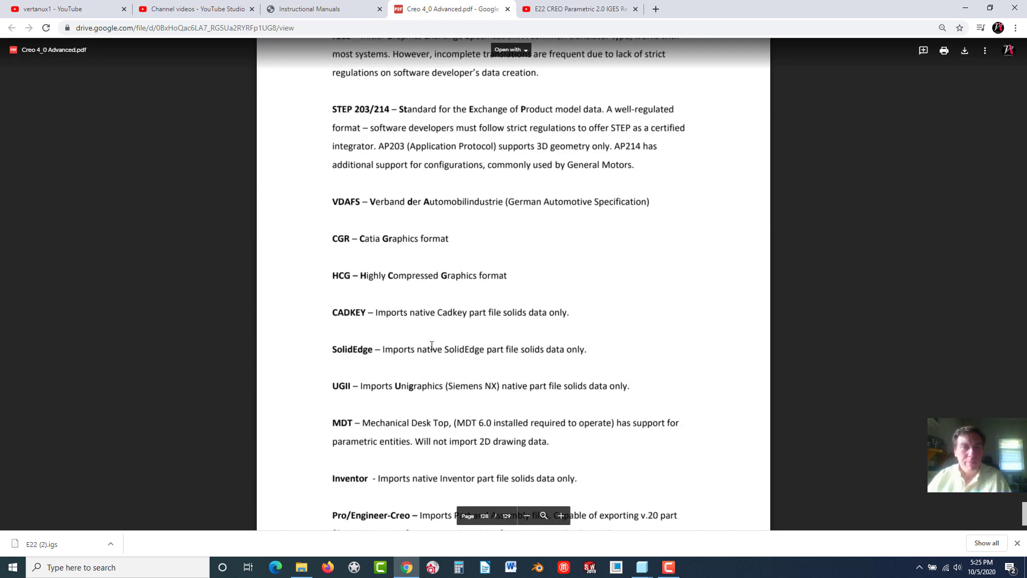
pyautogui.scroll(1, 432, 345)
pyautogui.scroll(15, 431, 346)
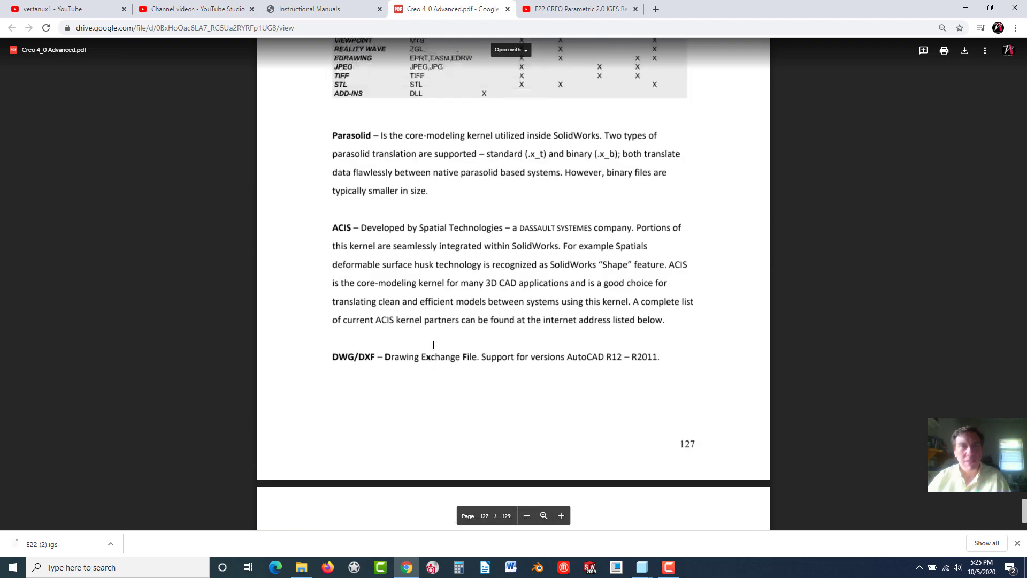
pyautogui.scroll(15, 440, 346)
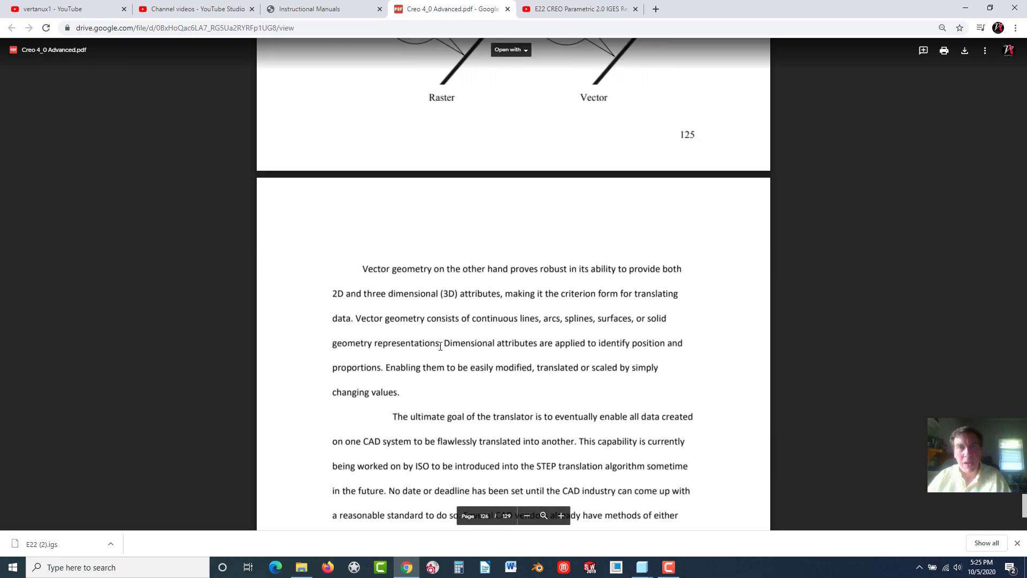
pyautogui.scroll(5, 450, 371)
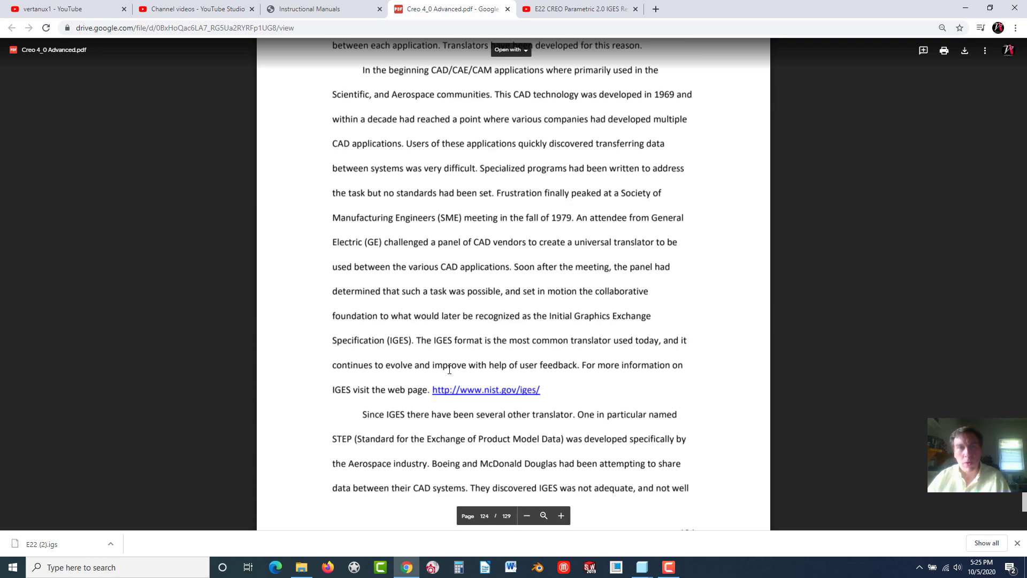
# Glance at the E22 video, then navigate vertanux1 Home to the Part files page listing EXERCISE 22 IGES.
pyautogui.click(557, 10)
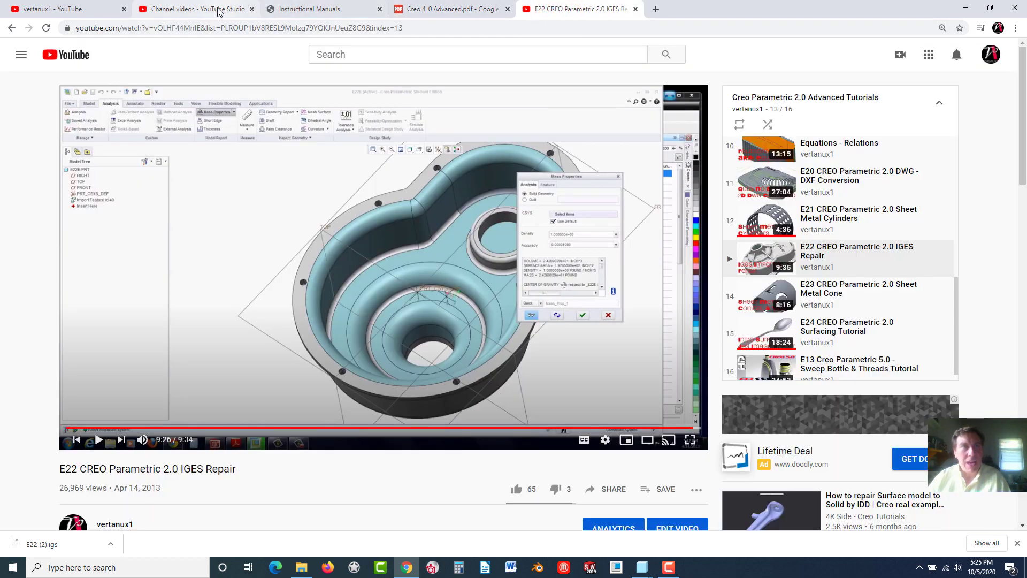
pyautogui.click(328, 13)
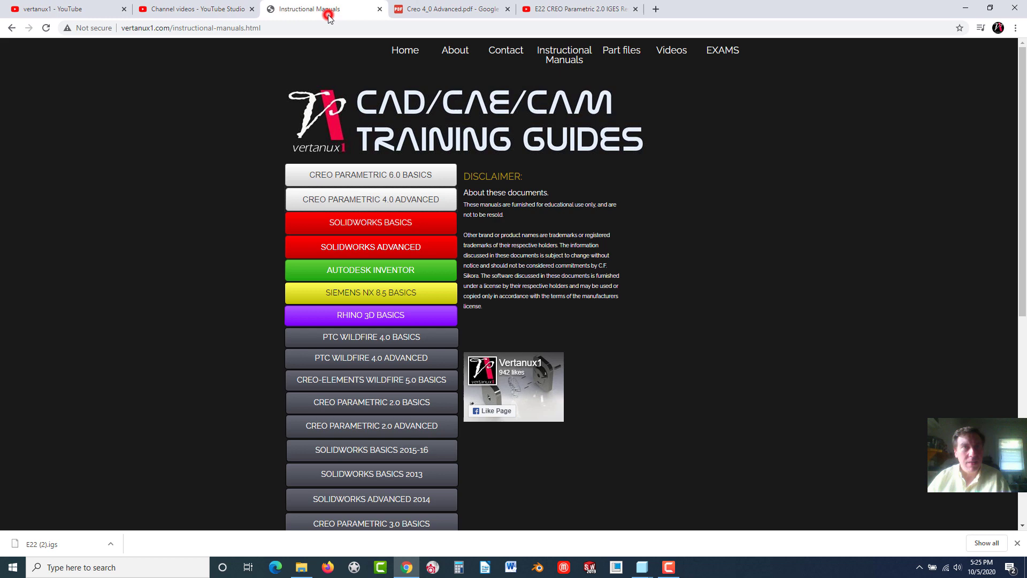
pyautogui.click(406, 54)
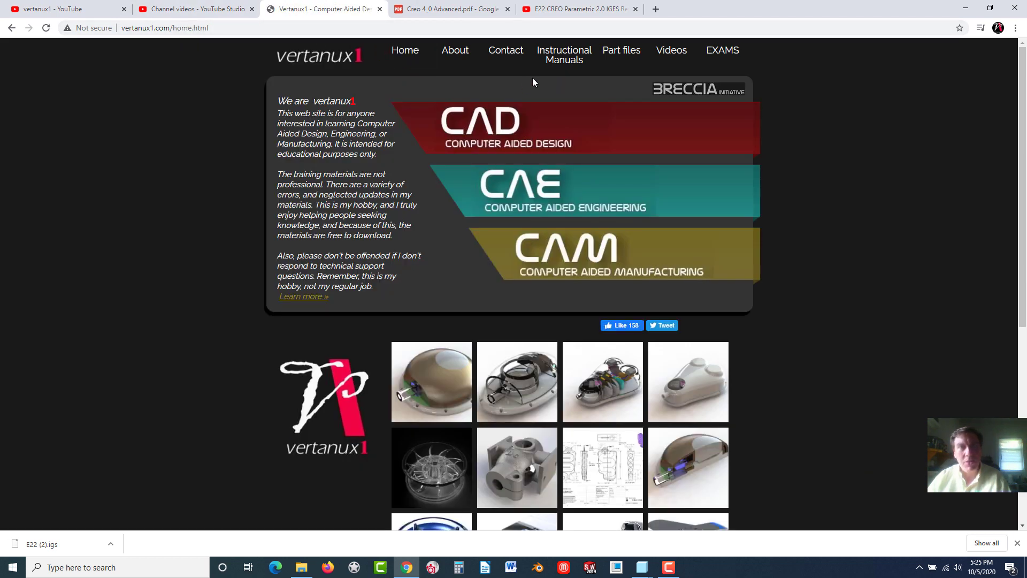
pyautogui.click(621, 52)
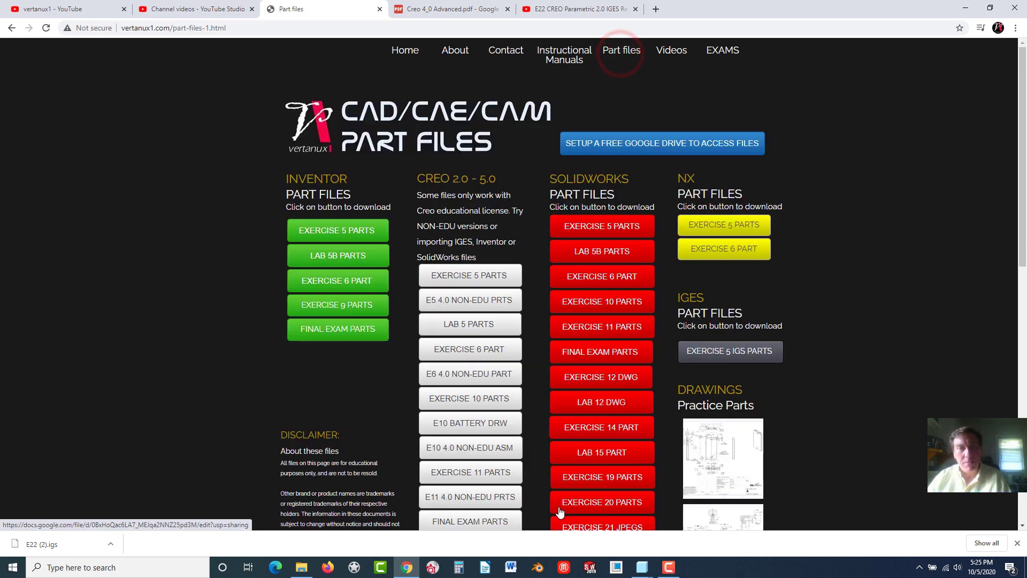
pyautogui.scroll(-7, 529, 455)
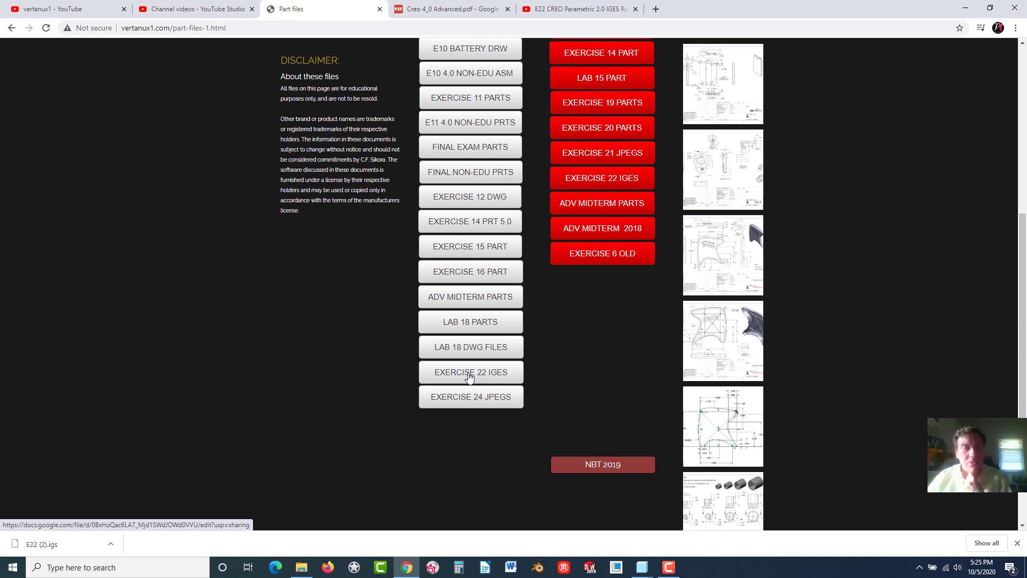
# Download the Exercise 22 IGES file and attempt to reveal it in its folder.
pyautogui.click(469, 377)
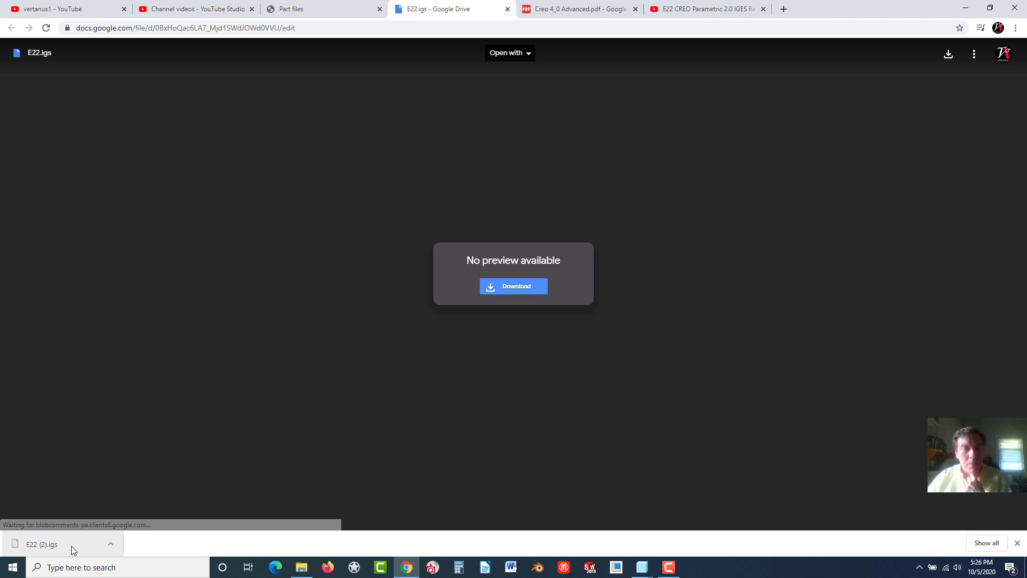
pyautogui.click(111, 544)
pyautogui.click(142, 507)
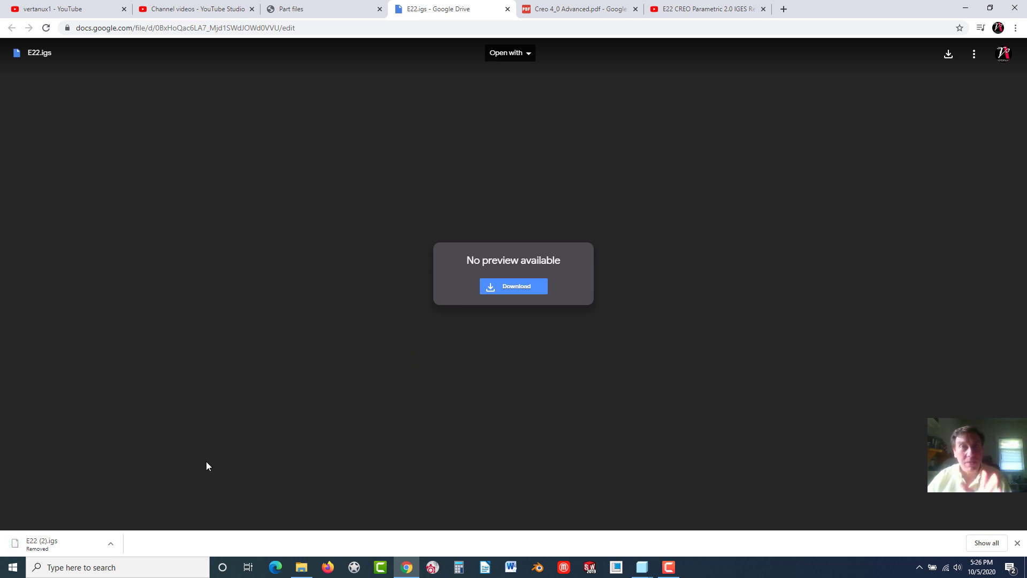
pyautogui.click(111, 544)
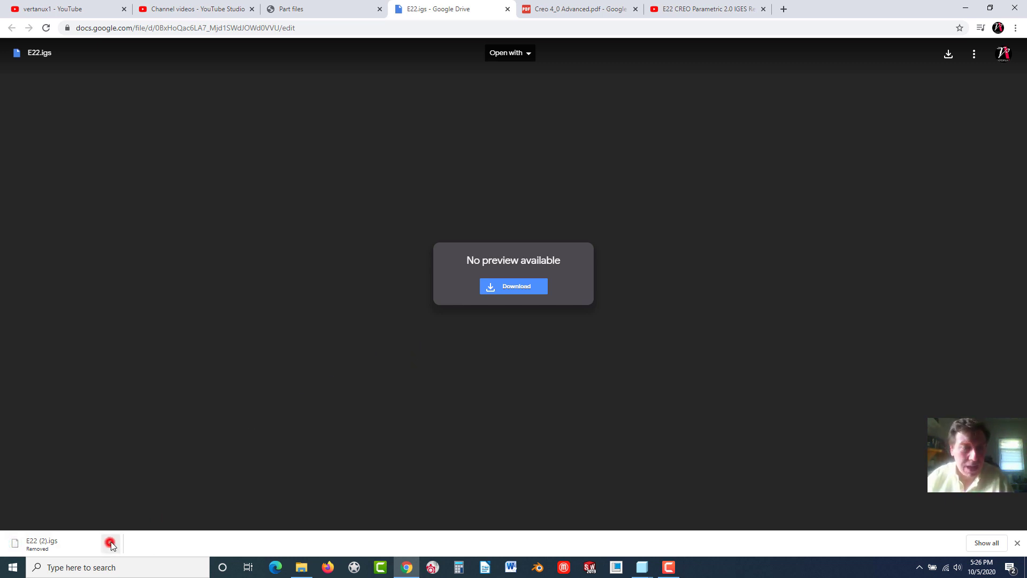
pyautogui.click(154, 509)
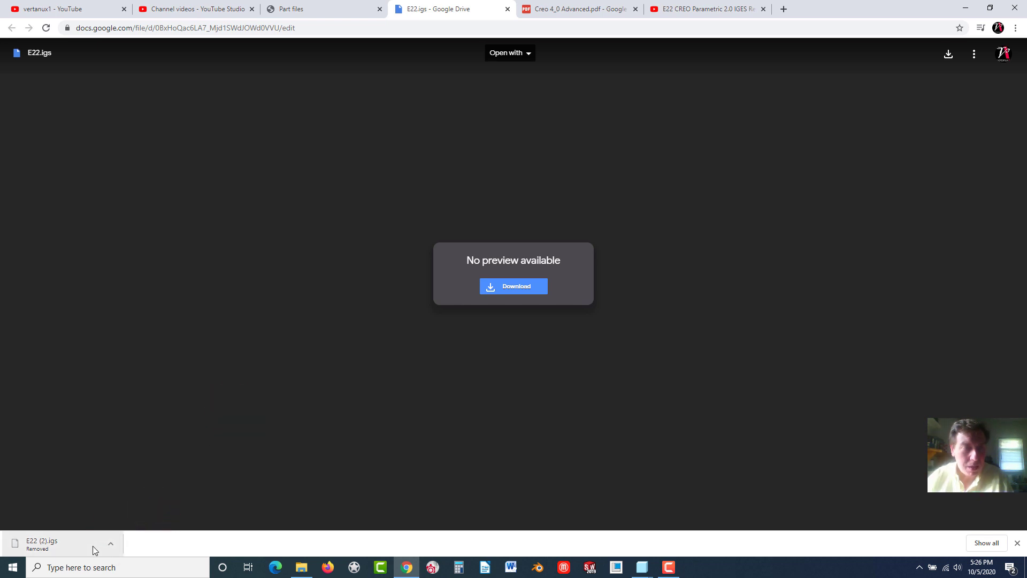
pyautogui.click(142, 491)
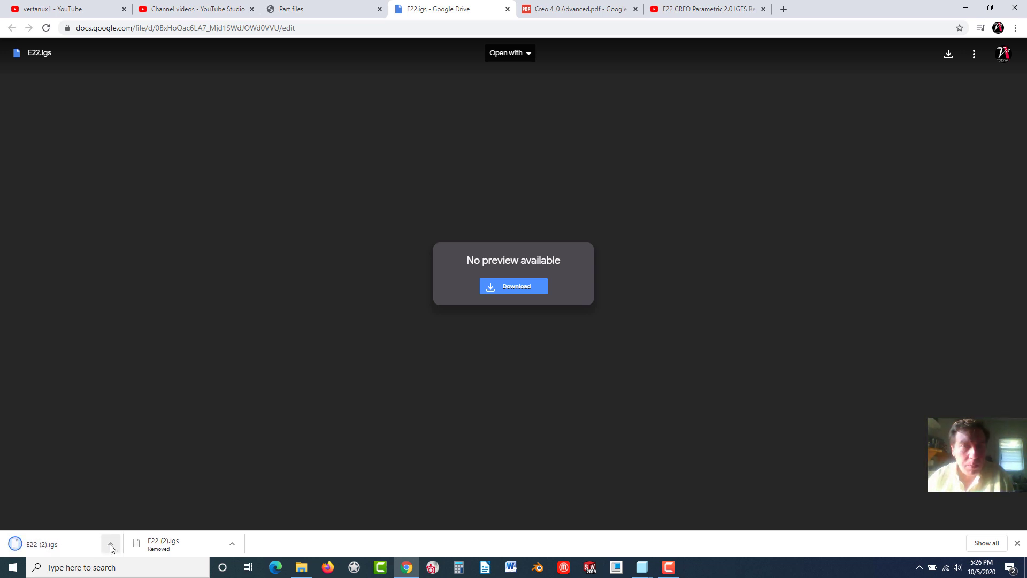
# Locate E22 (2).igs, a 4,051 KB file, in the Downloads folder, then close the folder.
pyautogui.click(111, 544)
pyautogui.click(137, 508)
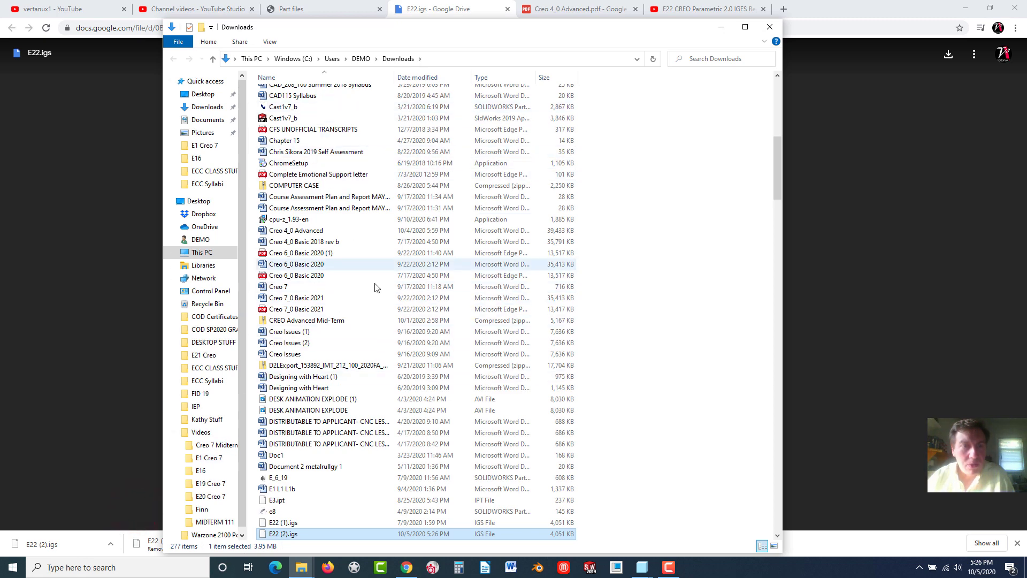
pyautogui.click(770, 28)
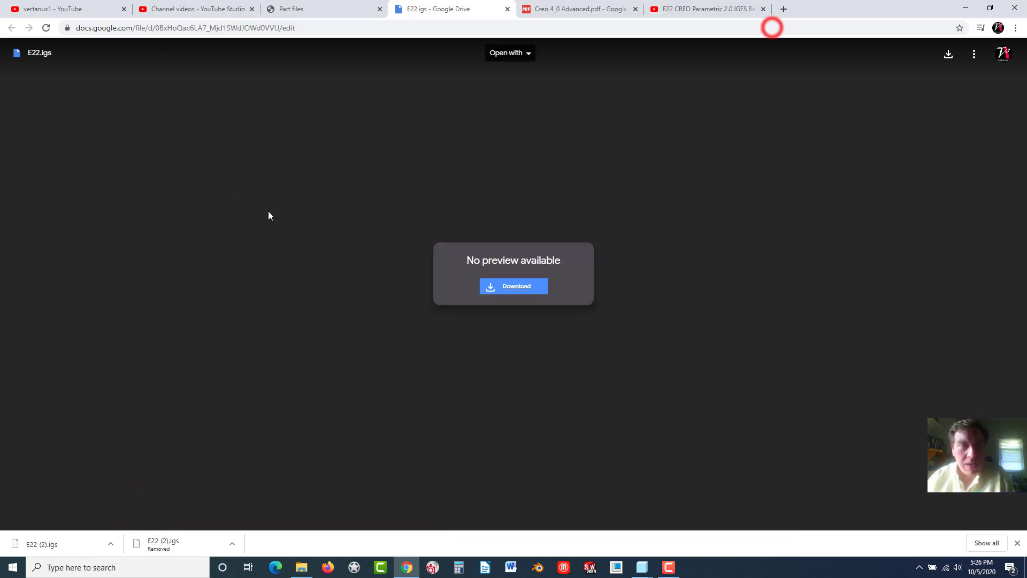
# Compute E22_FIX mass properties: 24.27 INCH^3 volume and 2.376 pound mass, then close the analysis.
pyautogui.click(965, 9)
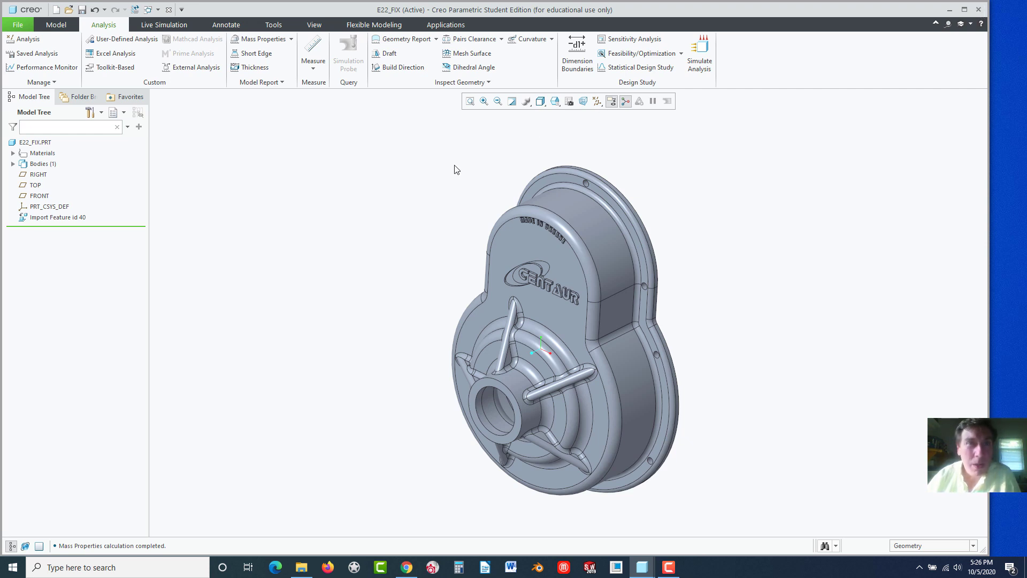
pyautogui.click(271, 37)
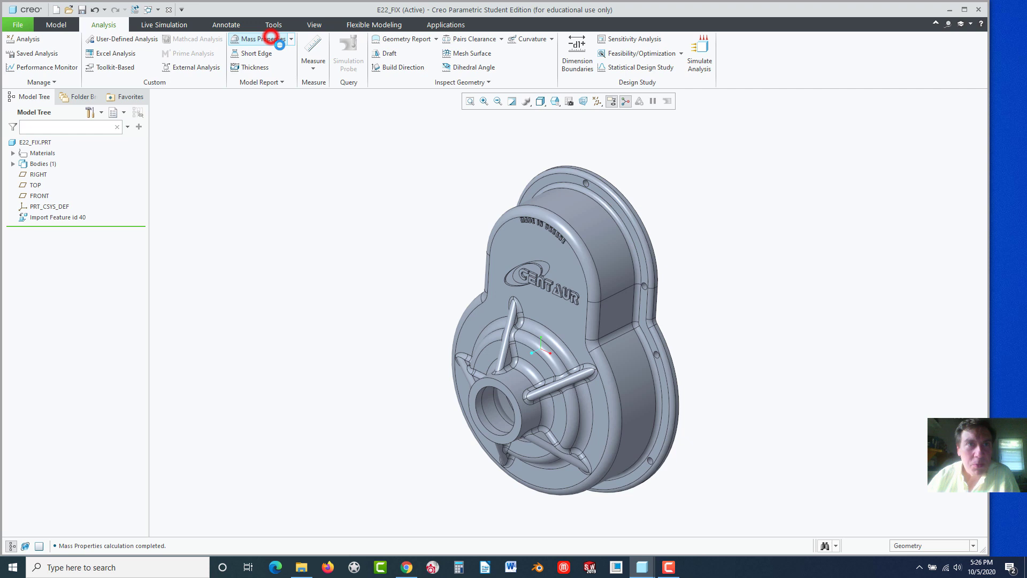
pyautogui.moveTo(884, 161); pyautogui.dragTo(780, 166)
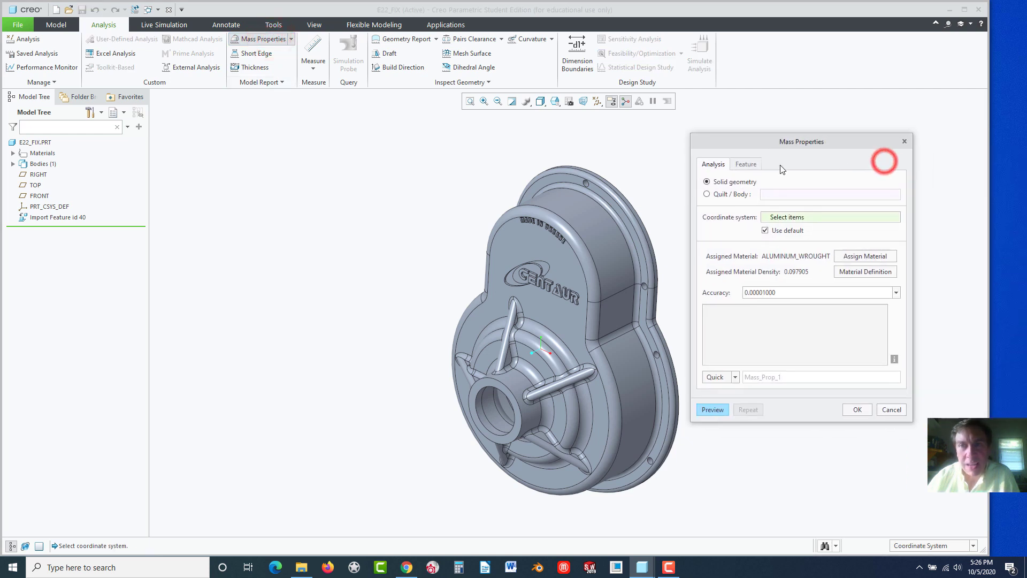
pyautogui.click(718, 410)
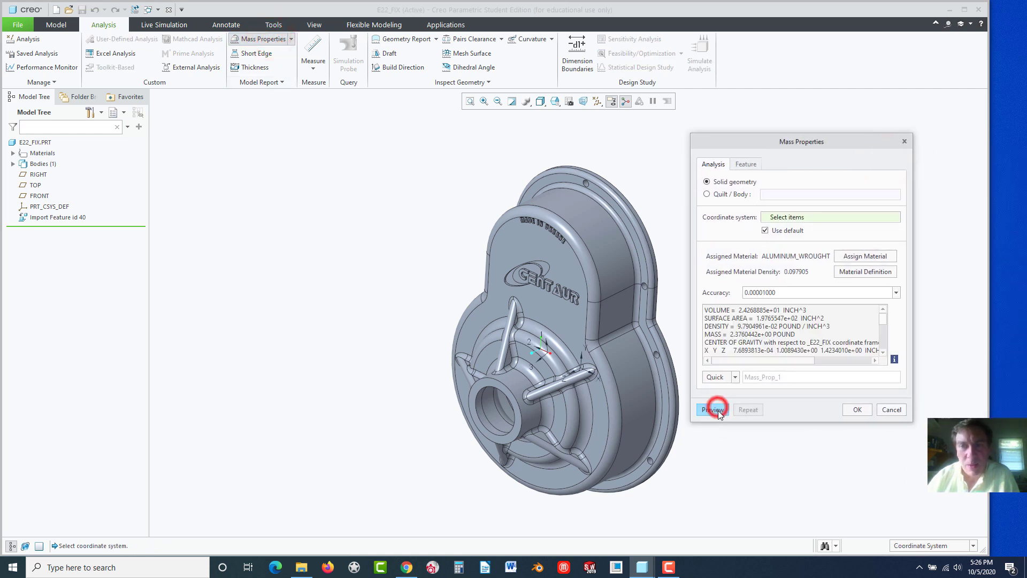
pyautogui.moveTo(740, 310); pyautogui.dragTo(777, 334)
pyautogui.click(777, 334)
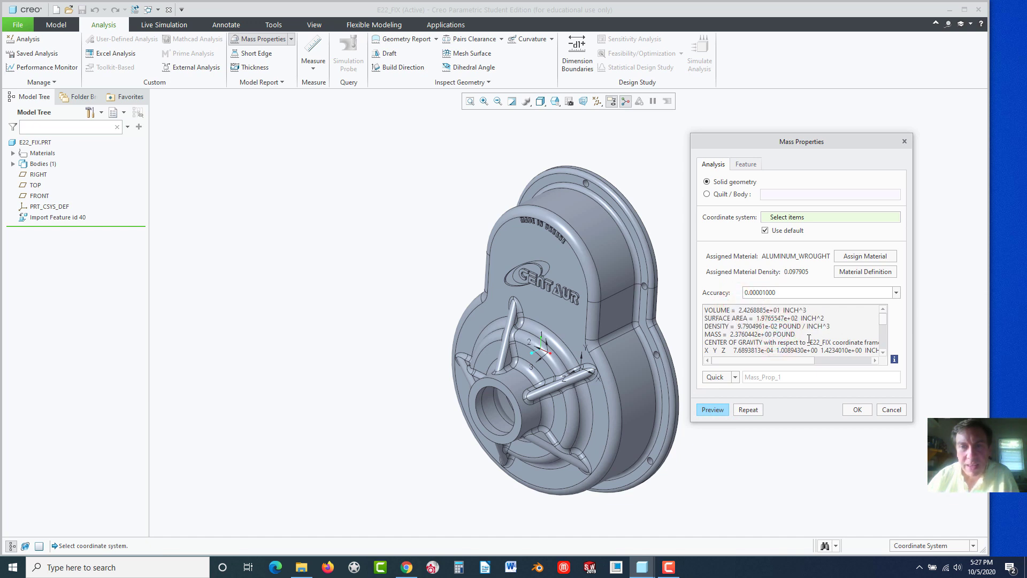
pyautogui.moveTo(796, 333); pyautogui.dragTo(723, 335)
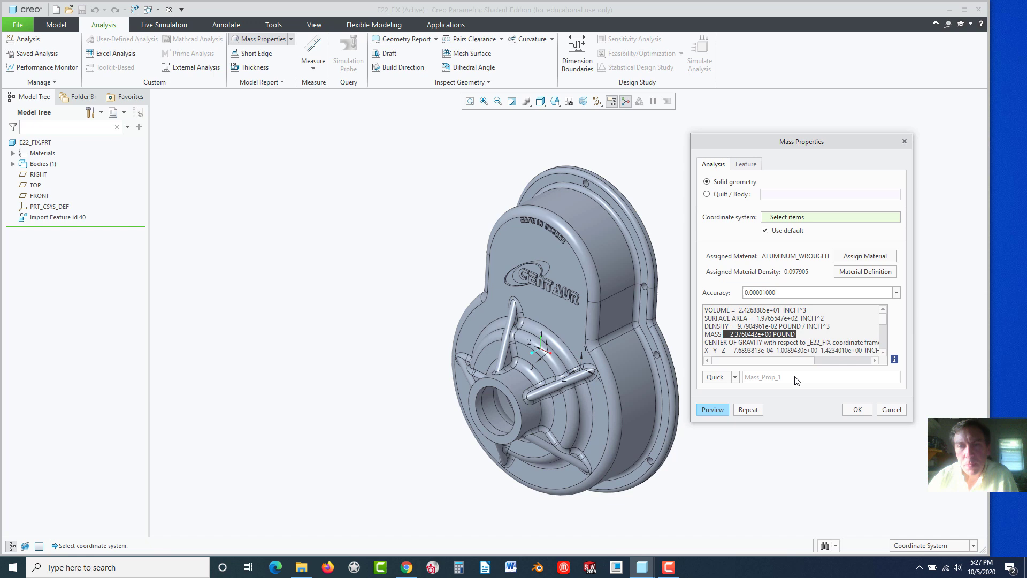
pyautogui.click(891, 410)
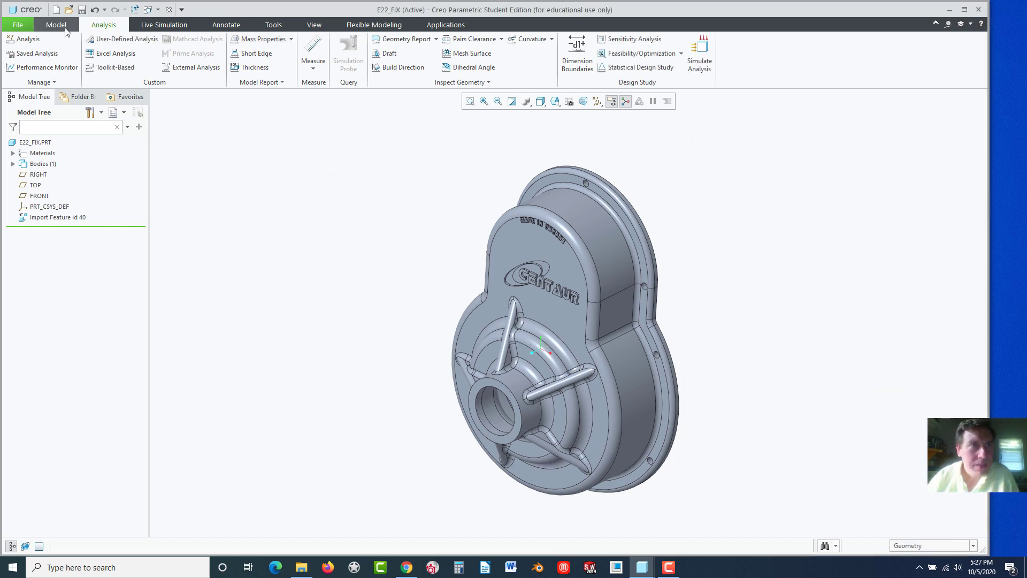
# Browse the Desktop in File Open filtered to IGES (.igs, .iges), listing E22 (2).igs.
pyautogui.click(69, 9)
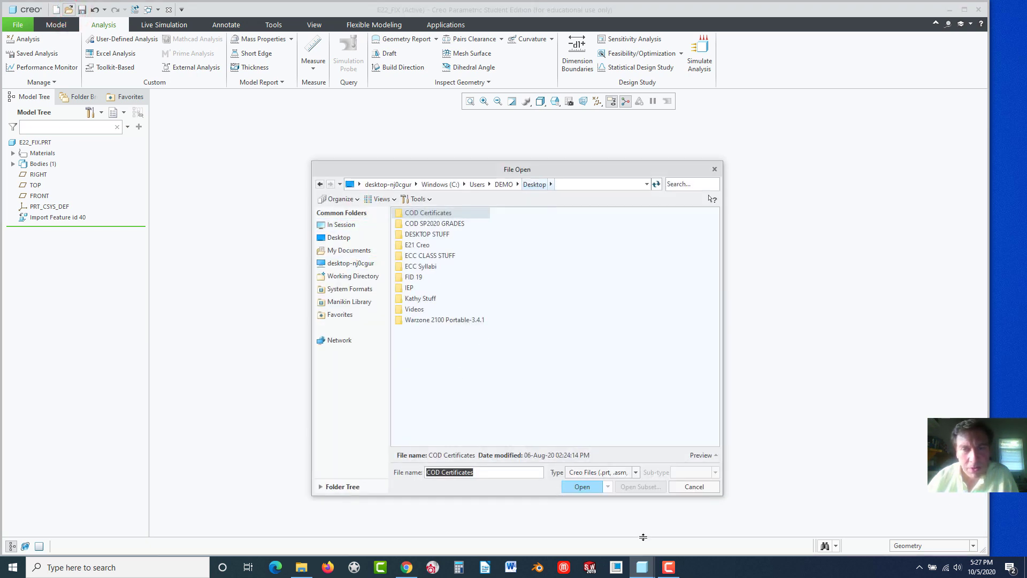
pyautogui.click(603, 474)
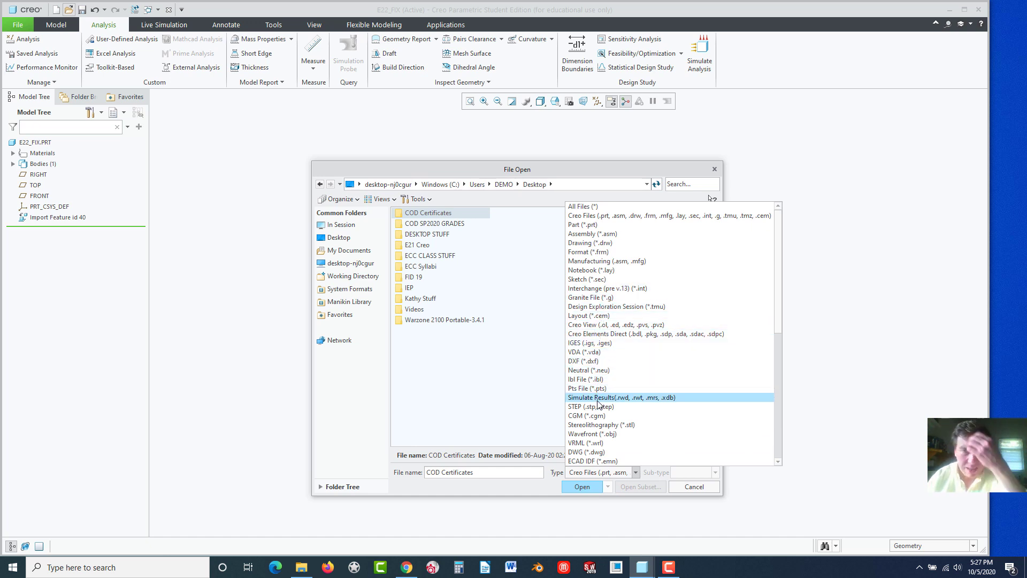
pyautogui.click(585, 346)
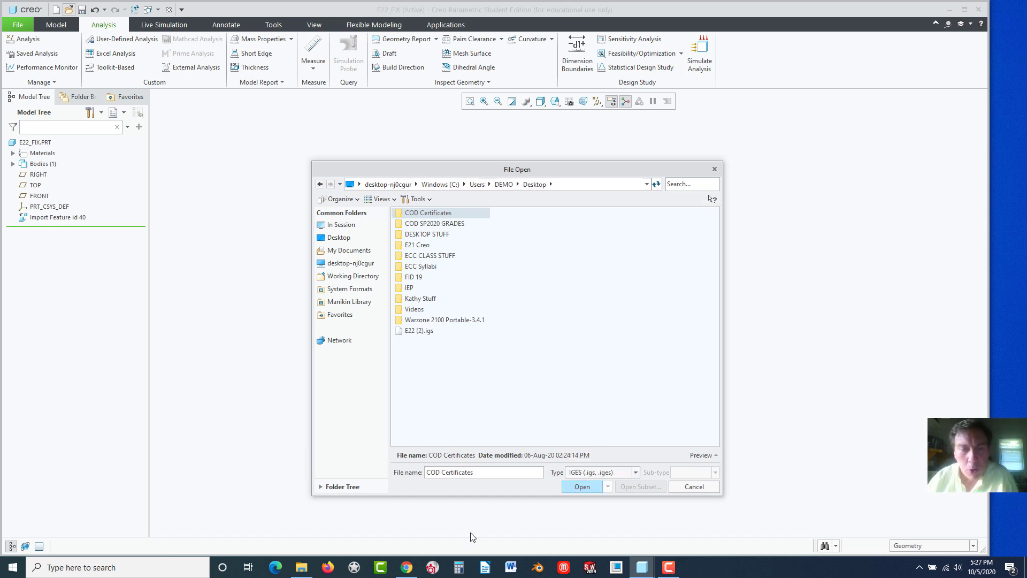
# Launch a blank Notepad document by searching 'note' in Windows search.
pyautogui.click(89, 563)
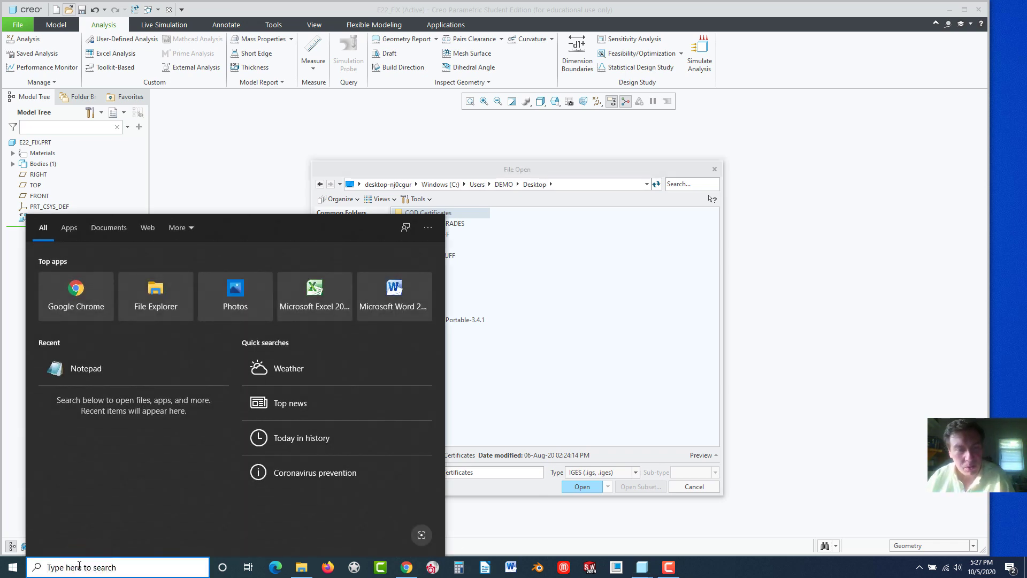
pyautogui.write('note')
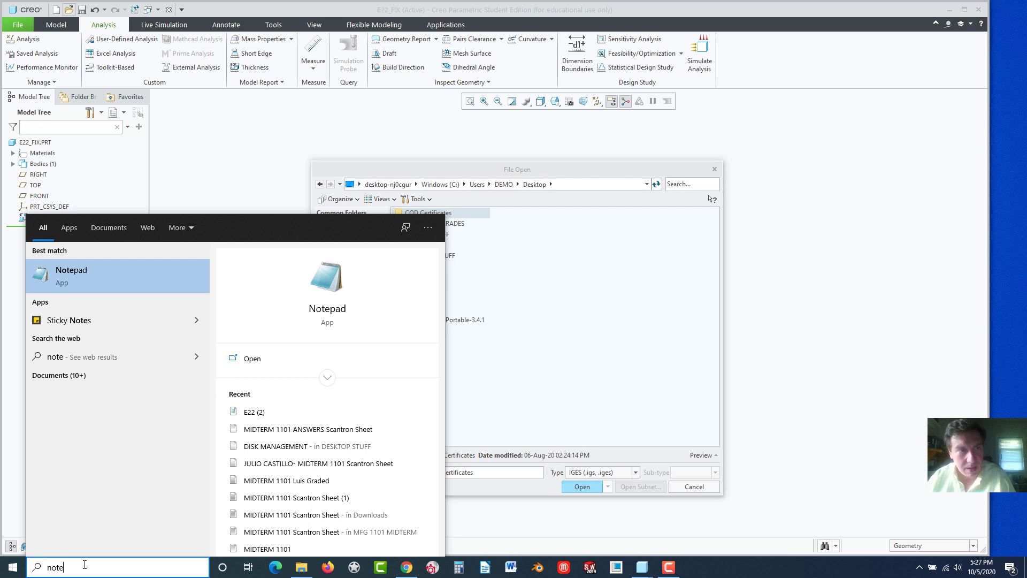
pyautogui.click(104, 279)
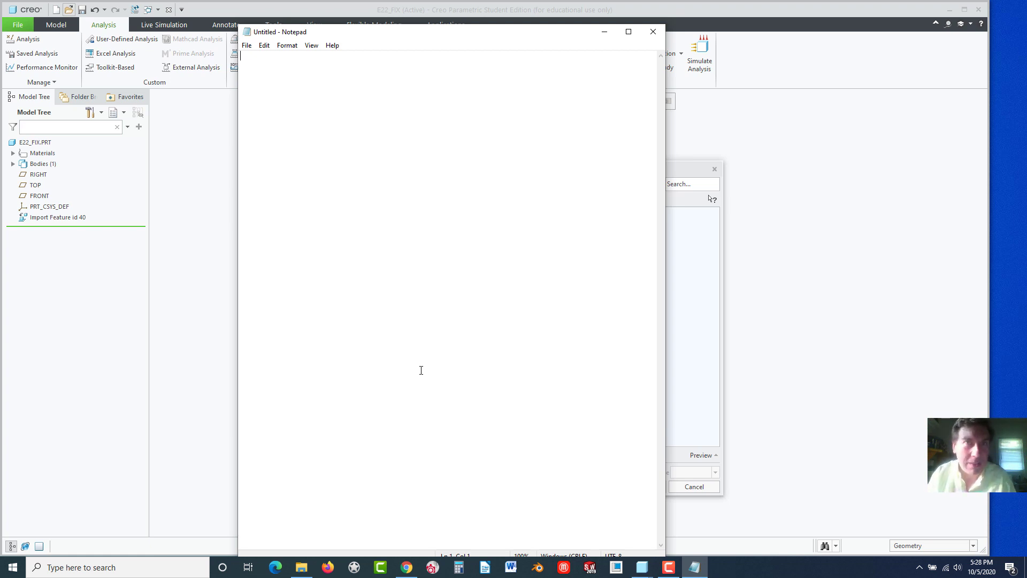
# Open E22 (2).igs in Notepad using the All Files type filter.
pyautogui.click(245, 46)
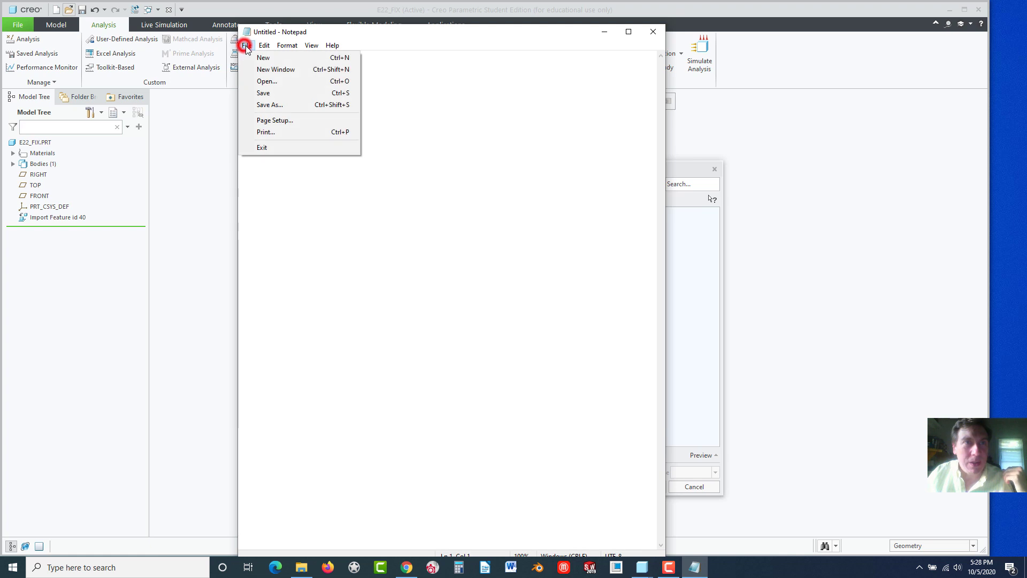
pyautogui.click(268, 81)
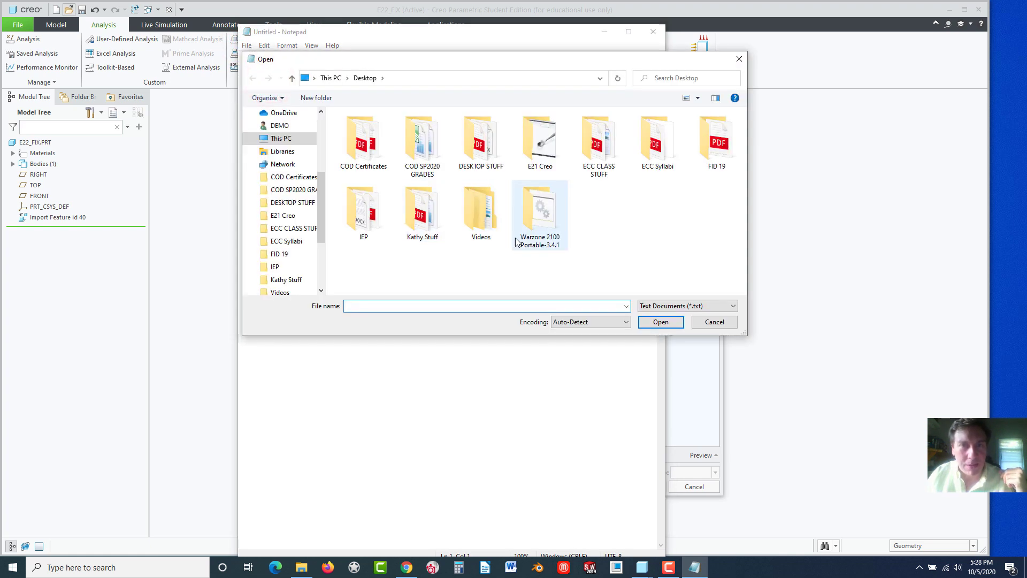
pyautogui.click(664, 305)
pyautogui.click(664, 320)
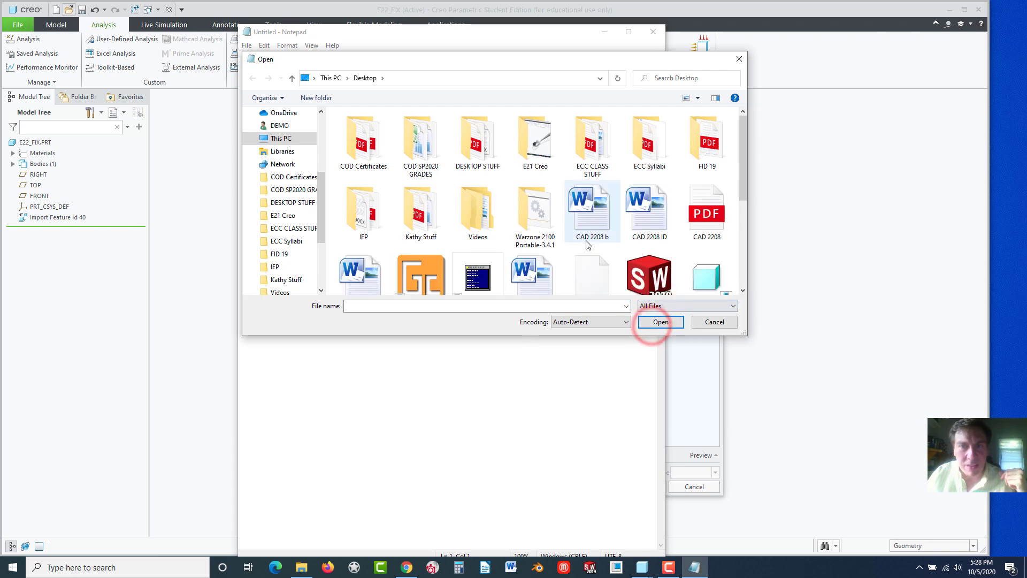
pyautogui.scroll(-3, 598, 236)
pyautogui.click(593, 150)
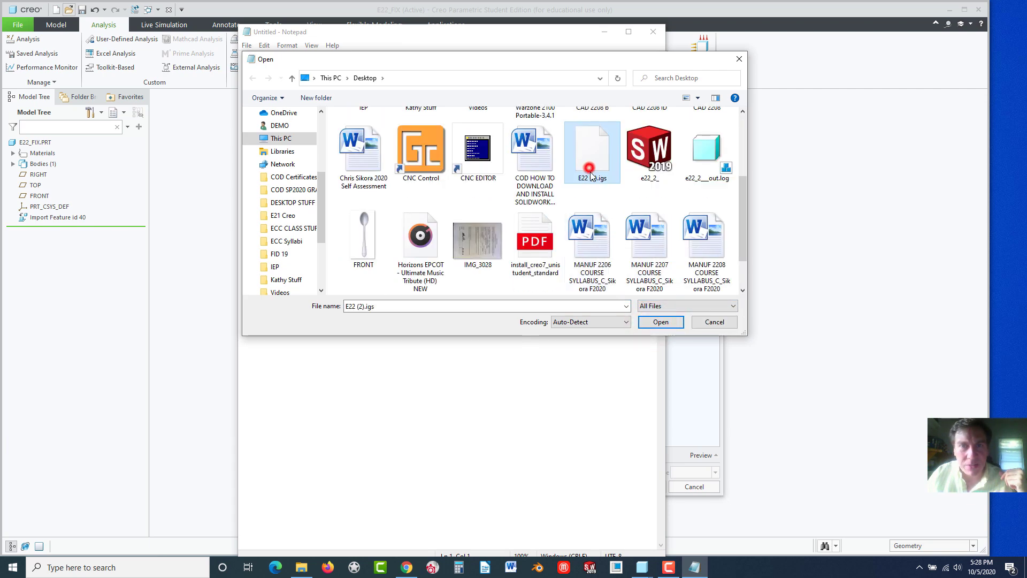
pyautogui.click(661, 321)
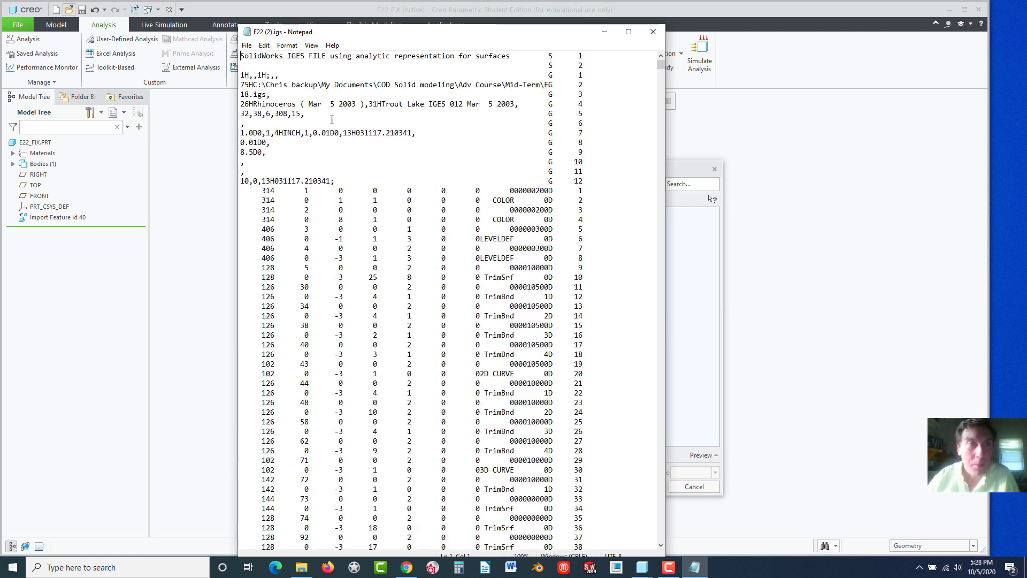
# Inspect the header's Mar 5 2003 date, Rhinoceros source and SolidWorks IGES line, then minimize Notepad.
pyautogui.moveTo(515, 104); pyautogui.dragTo(468, 104)
pyautogui.click(429, 124)
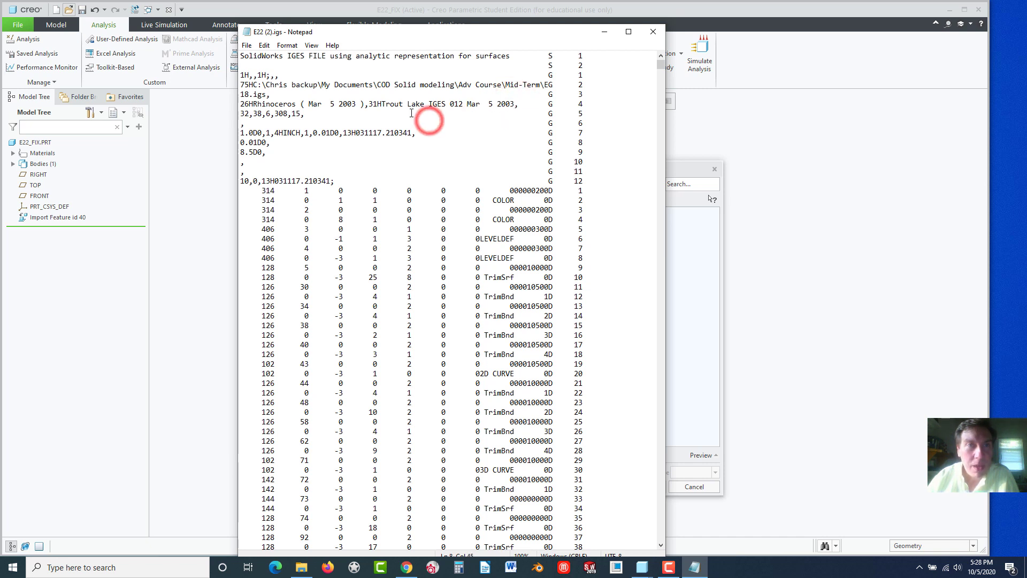
pyautogui.moveTo(299, 104); pyautogui.dragTo(250, 104)
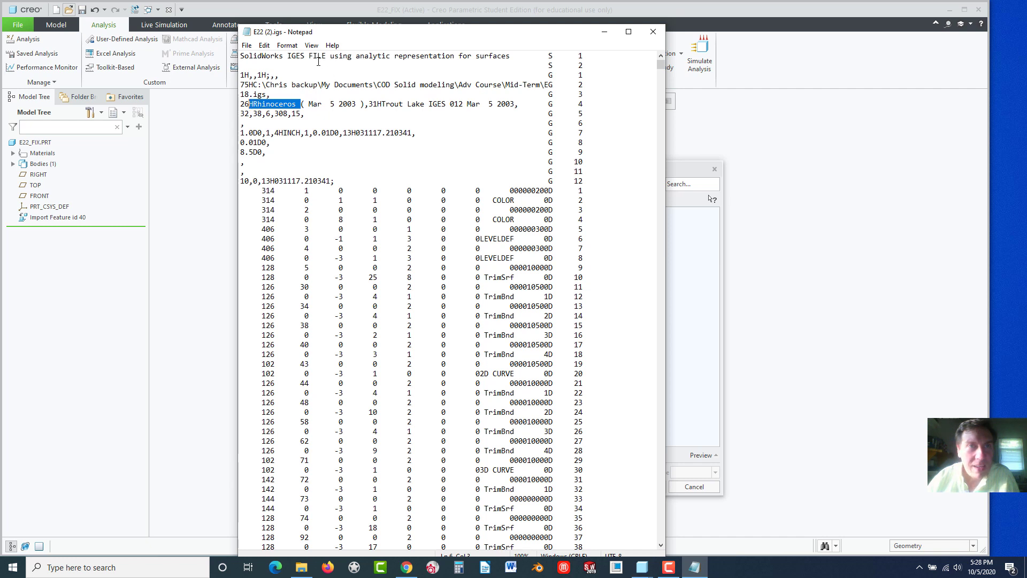
pyautogui.moveTo(310, 56); pyautogui.dragTo(241, 56)
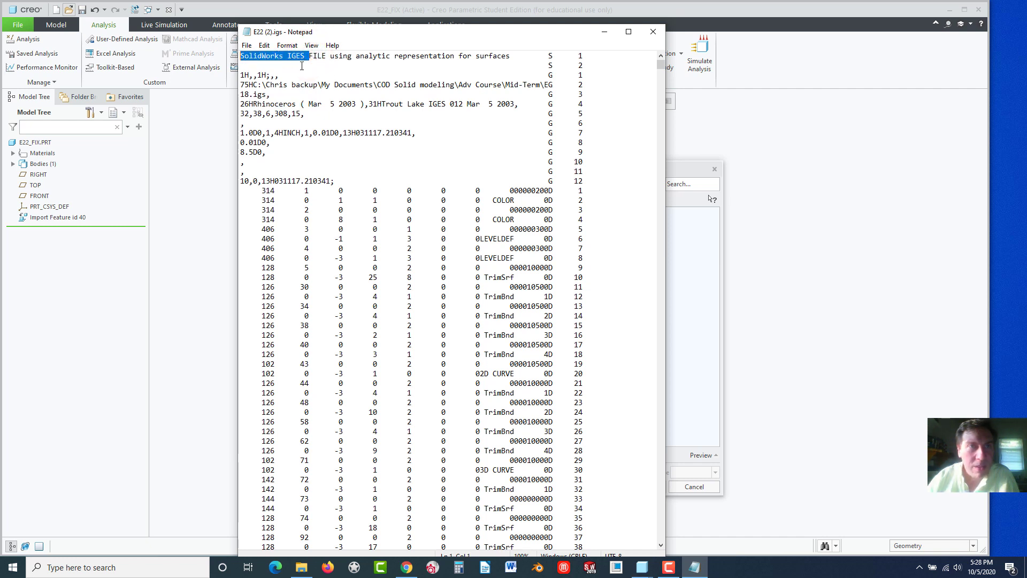
pyautogui.click(334, 63)
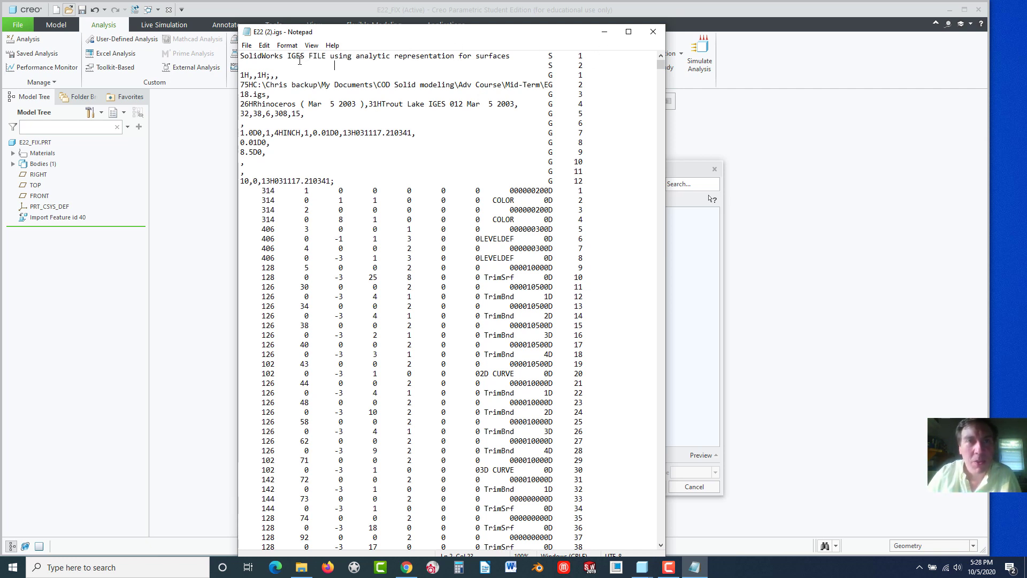
pyautogui.click(604, 32)
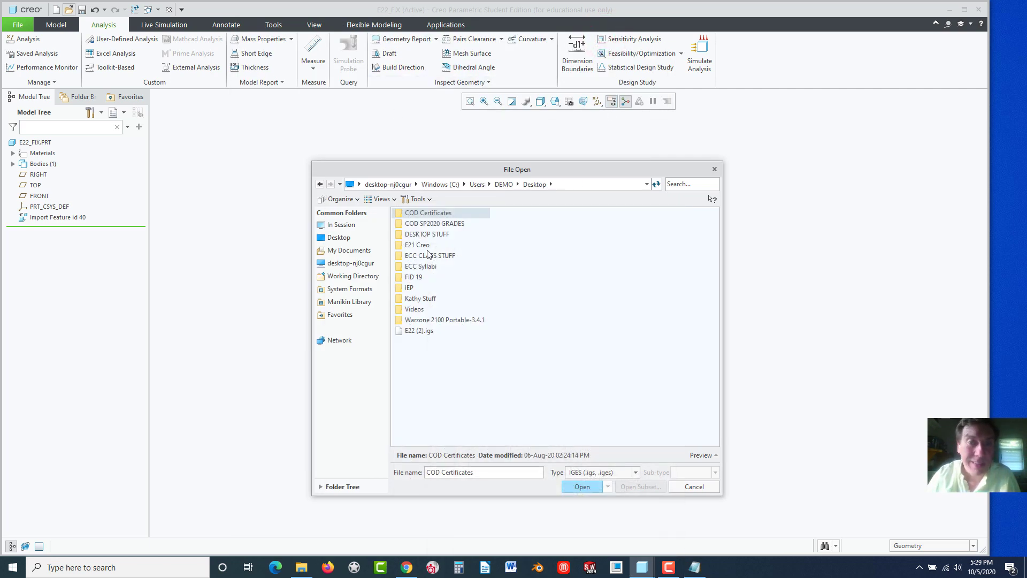
# Import E22 (2).igs into Creo as a new part renamed from PRT0001 to E22b.
pyautogui.click(417, 331)
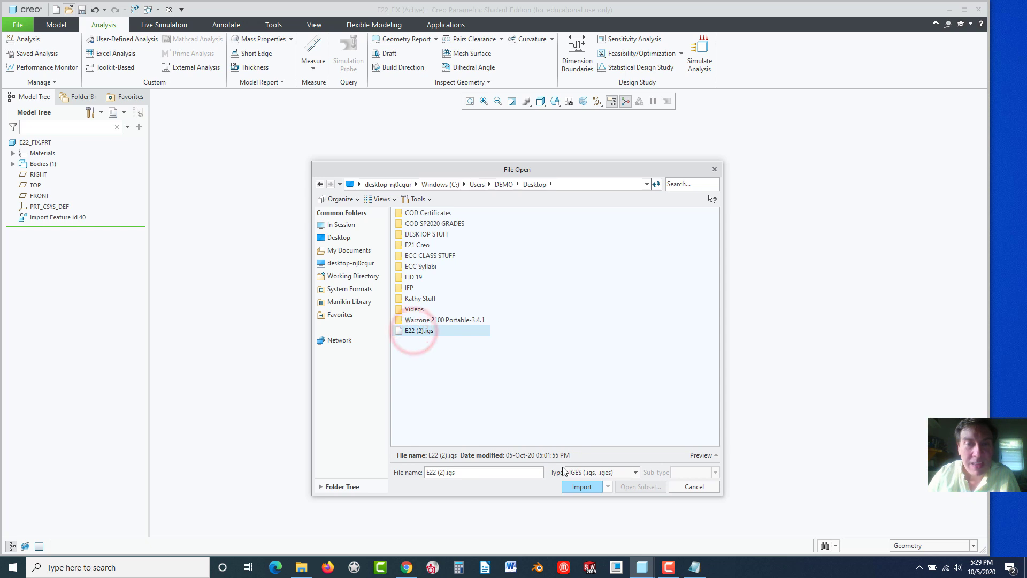
pyautogui.click(582, 486)
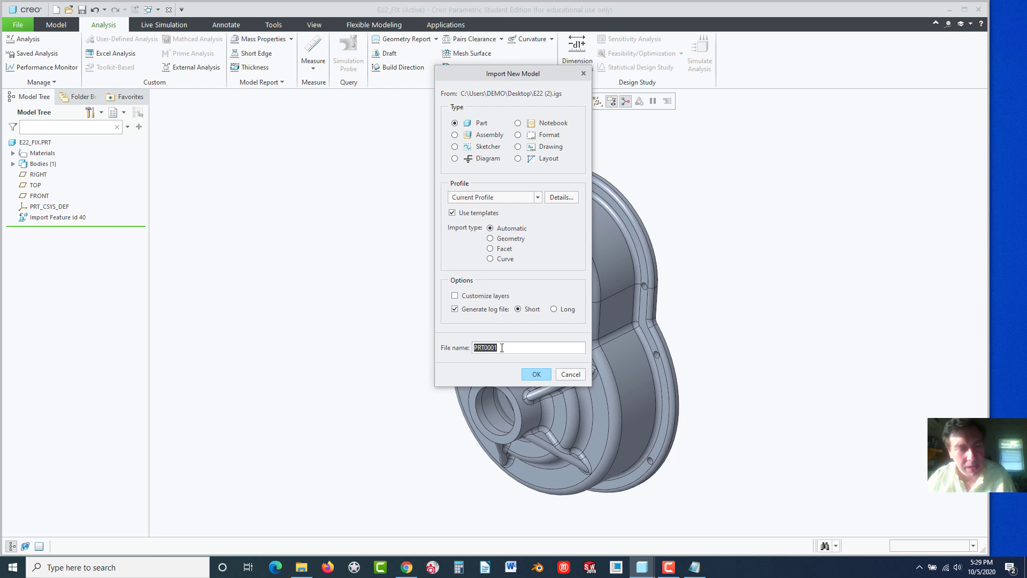
pyautogui.write('E22b')
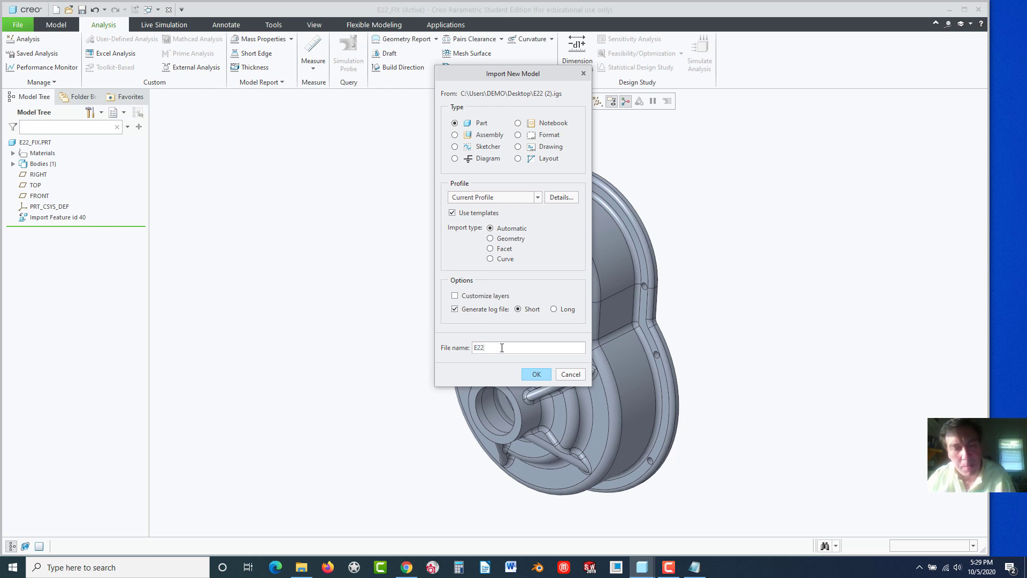
pyautogui.click(537, 374)
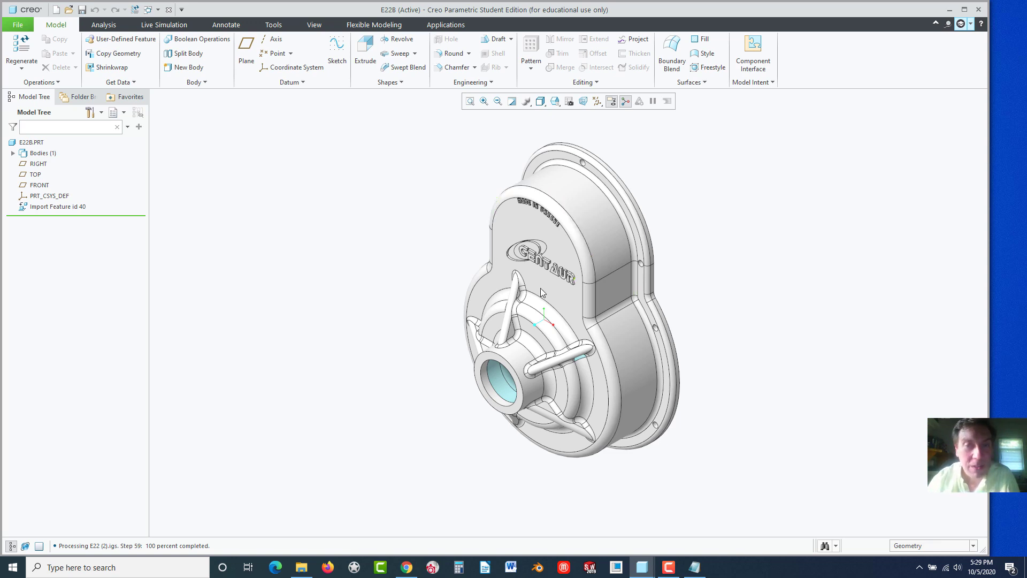
pyautogui.moveTo(526, 297); pyautogui.dragTo(628, 320, button='middle')
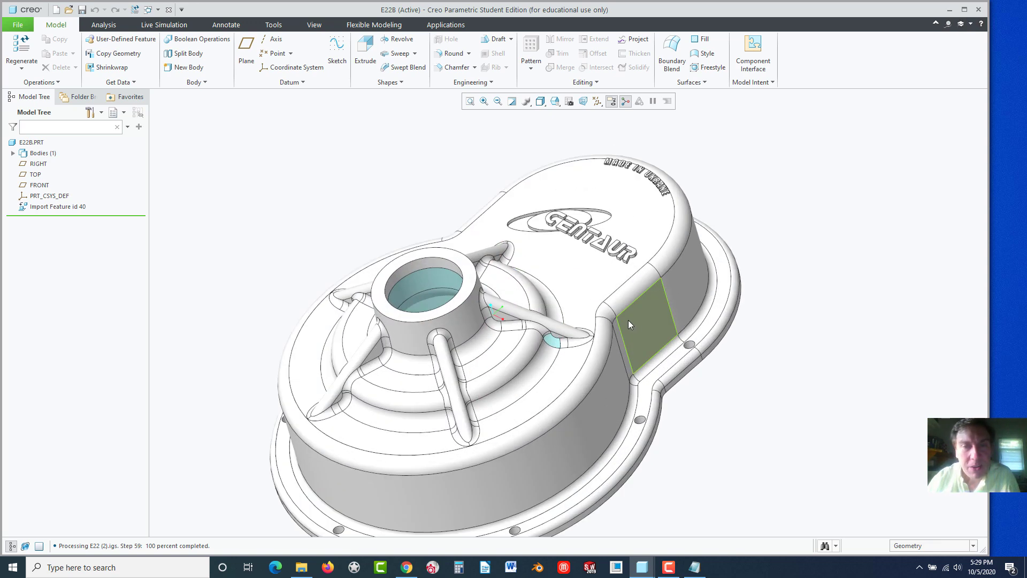
pyautogui.scroll(-5, 556, 350)
pyautogui.scroll(-4, 555, 326)
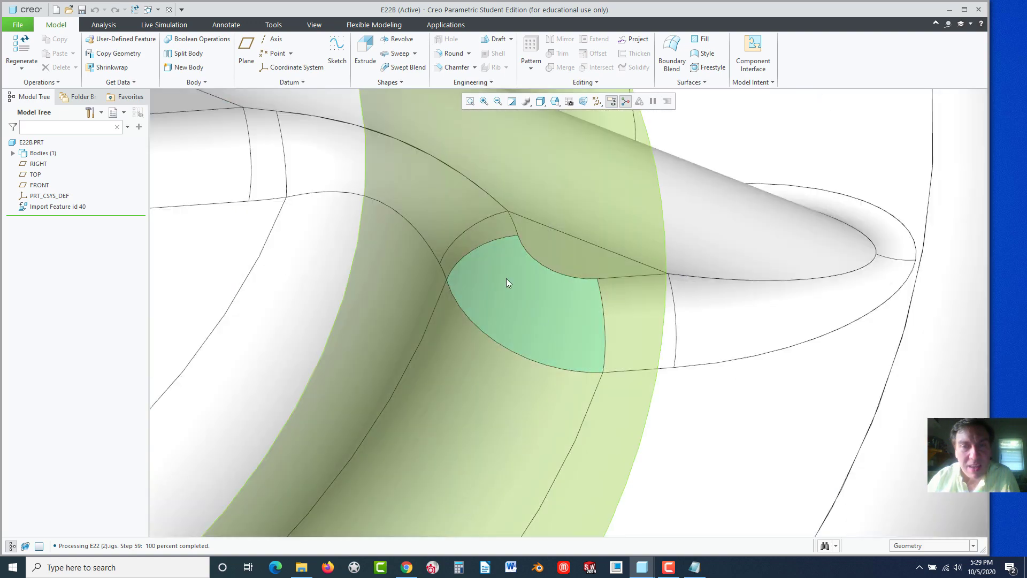
pyautogui.scroll(10, 583, 334)
pyautogui.moveTo(569, 291); pyautogui.dragTo(615, 356, button='middle')
pyautogui.scroll(-5, 742, 397)
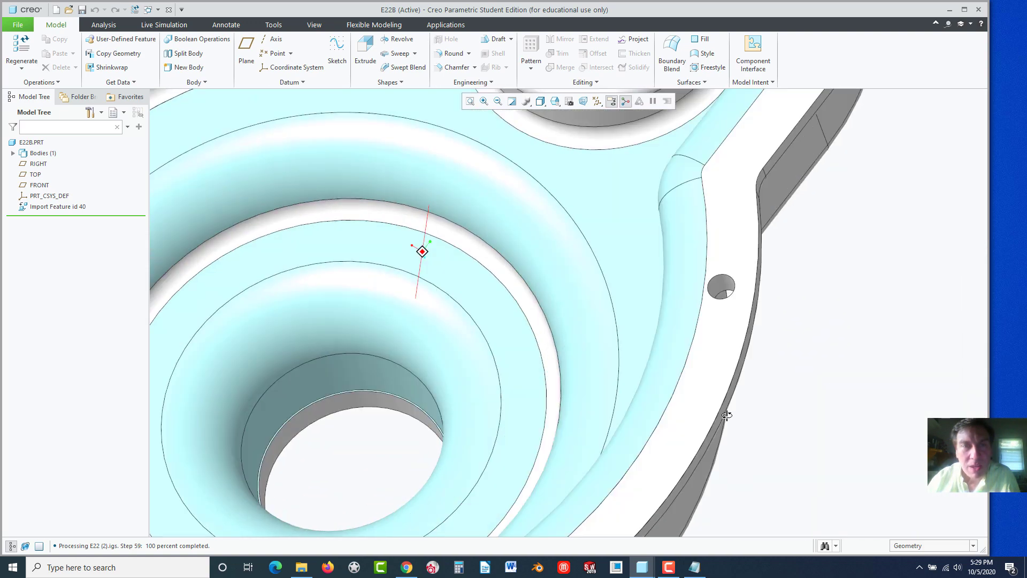
pyautogui.scroll(8, 741, 398)
pyautogui.moveTo(689, 287); pyautogui.dragTo(414, 201, button='middle')
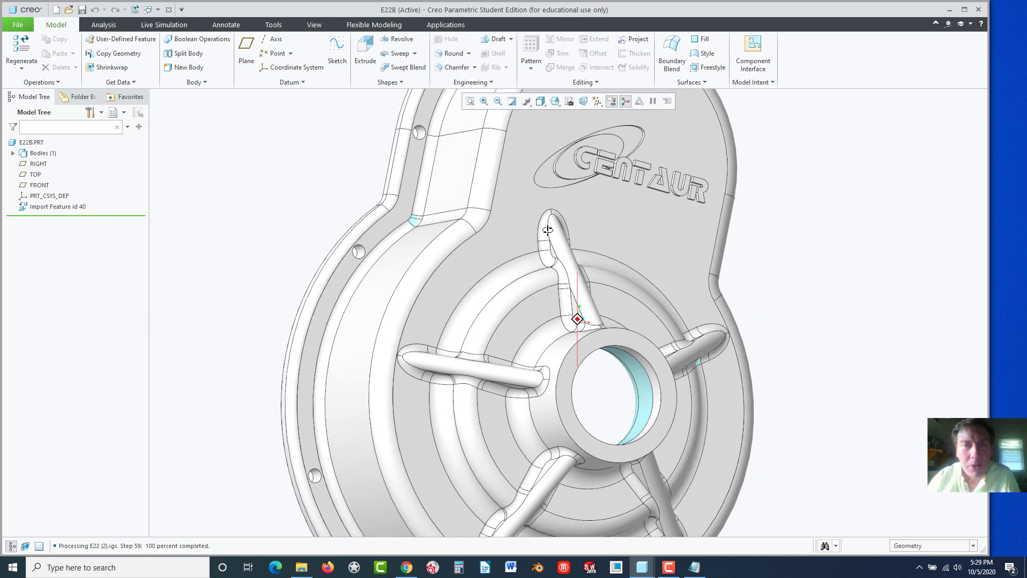
pyautogui.scroll(-4, 409, 198)
pyautogui.scroll(-2, 409, 198)
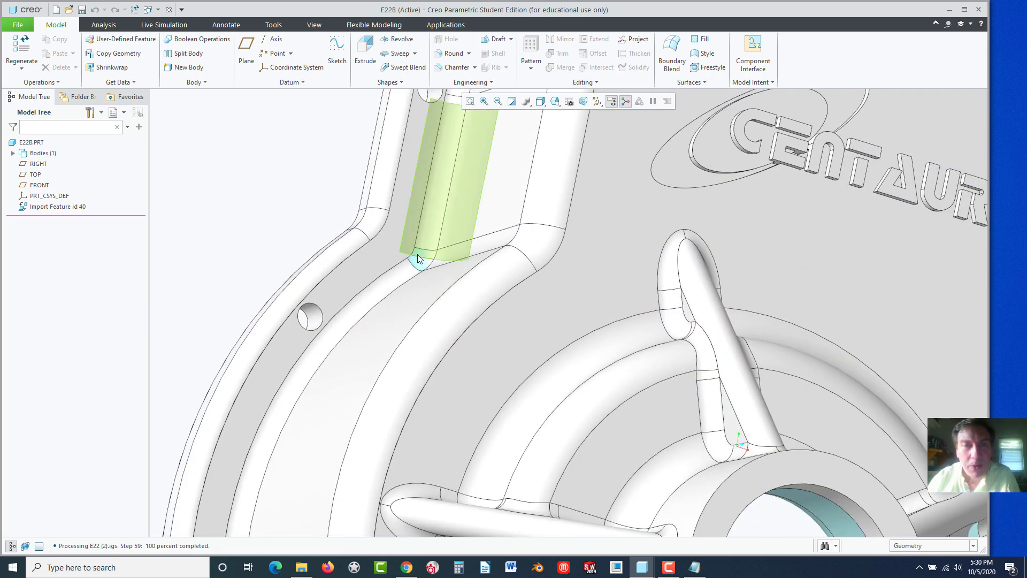
pyautogui.scroll(6, 474, 296)
pyautogui.moveTo(477, 293); pyautogui.dragTo(586, 296, button='middle')
pyautogui.scroll(-5, 615, 203)
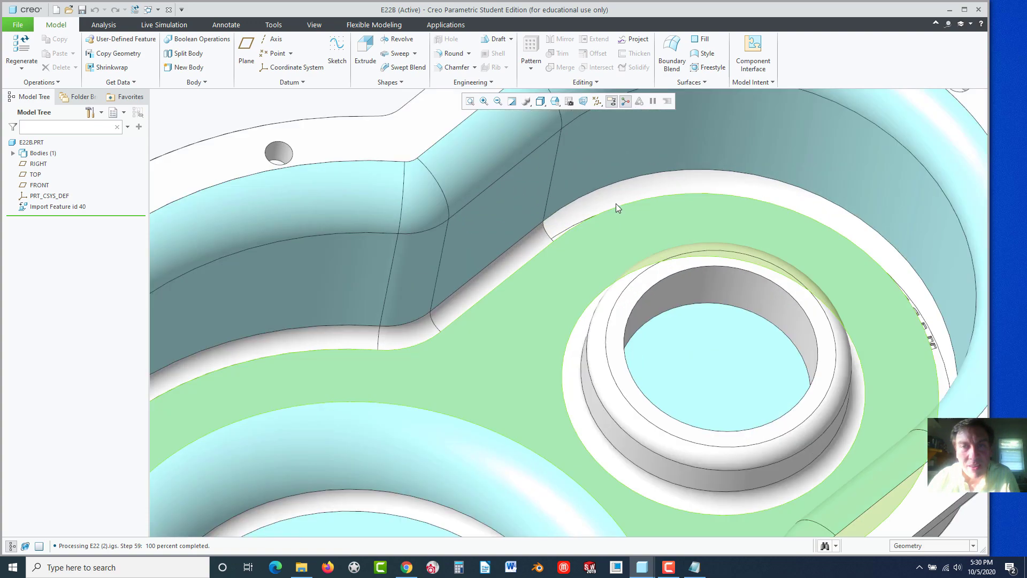
pyautogui.scroll(-2, 763, 269)
pyautogui.scroll(2, 763, 269)
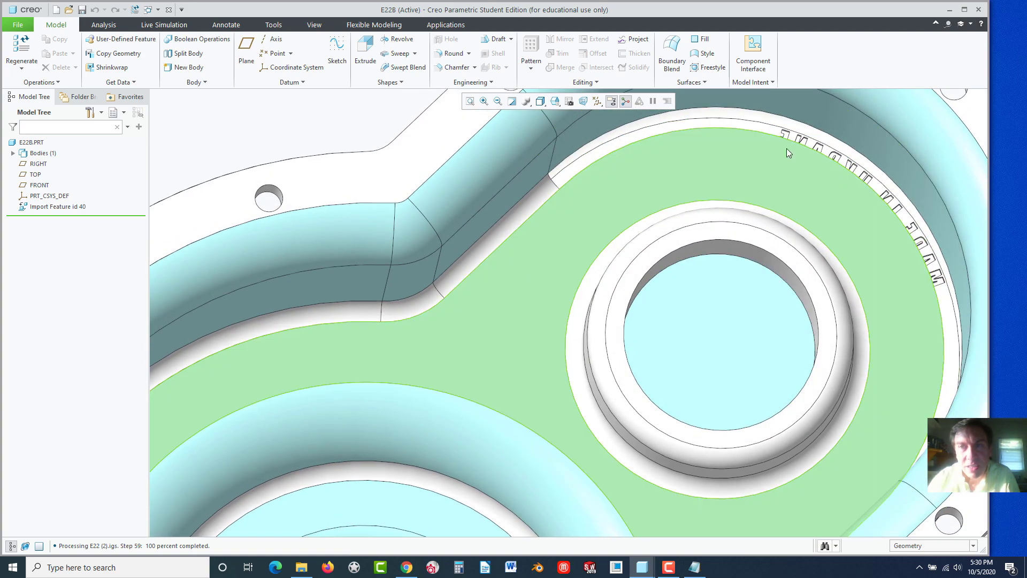
pyautogui.scroll(-2, 696, 128)
pyautogui.scroll(5, 556, 265)
pyautogui.moveTo(556, 266); pyautogui.dragTo(654, 357, button='middle')
pyautogui.scroll(-1, 661, 346)
pyautogui.click(353, 152)
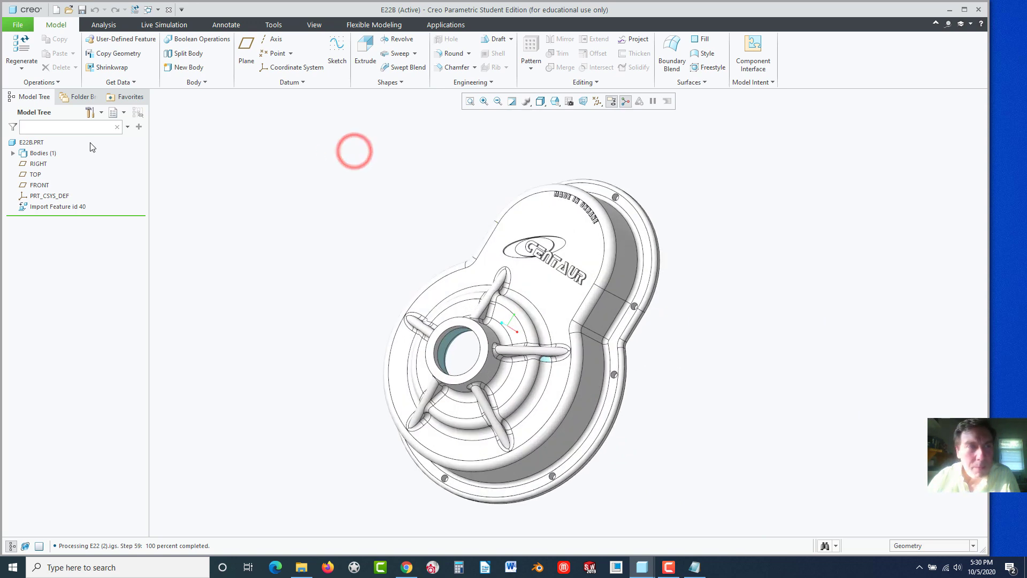
pyautogui.click(207, 190)
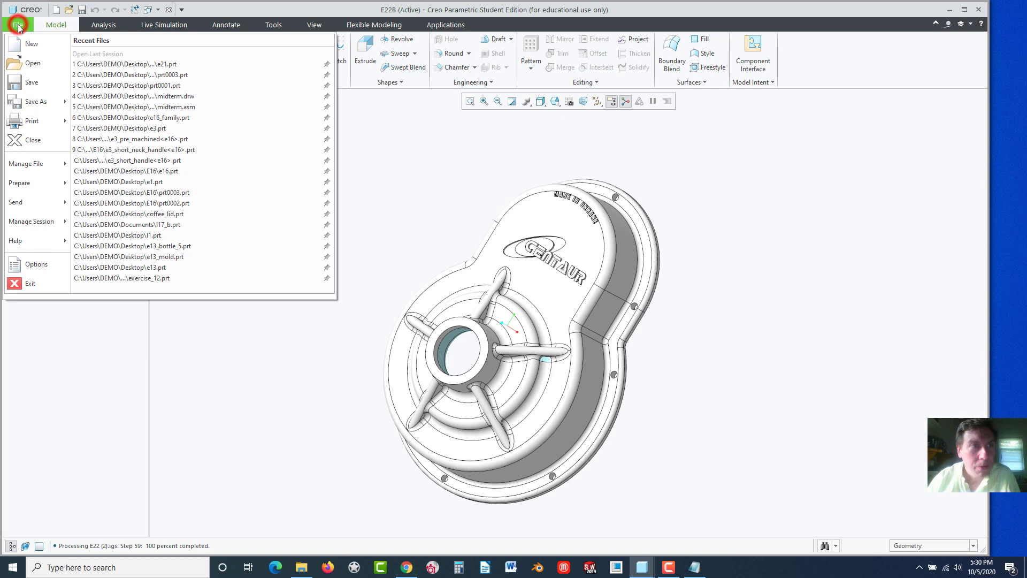
# Set the part material to Aluminum_wrought.mtl from the Non-ferrous_metals folder in Model Properties.
pyautogui.moveTo(37, 186)
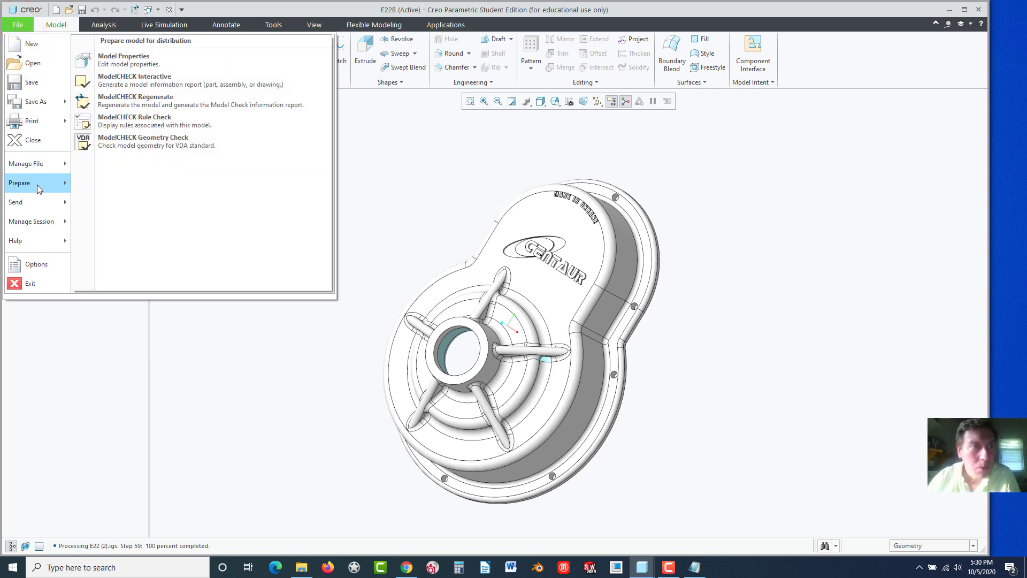
pyautogui.click(155, 65)
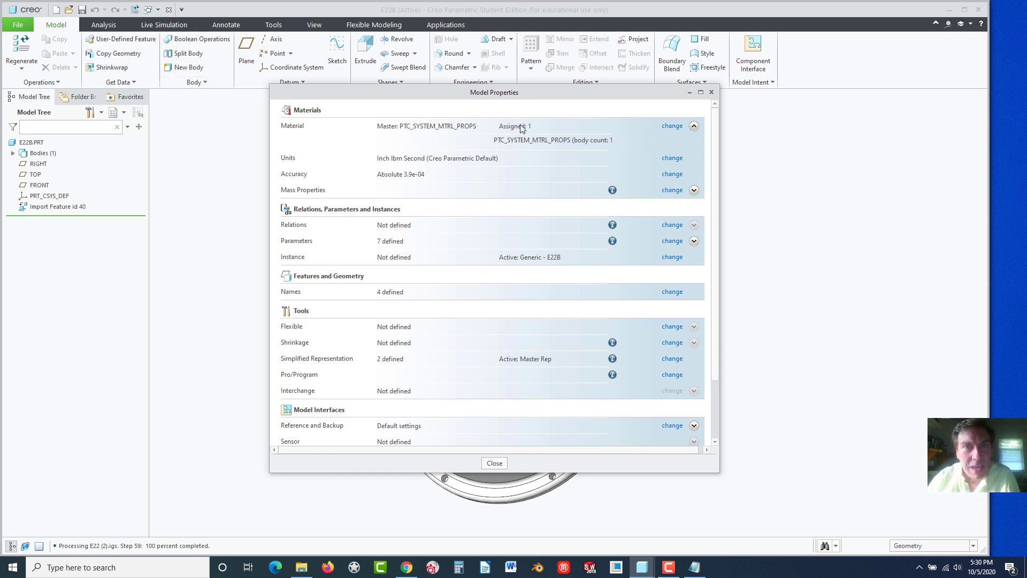
pyautogui.click(671, 126)
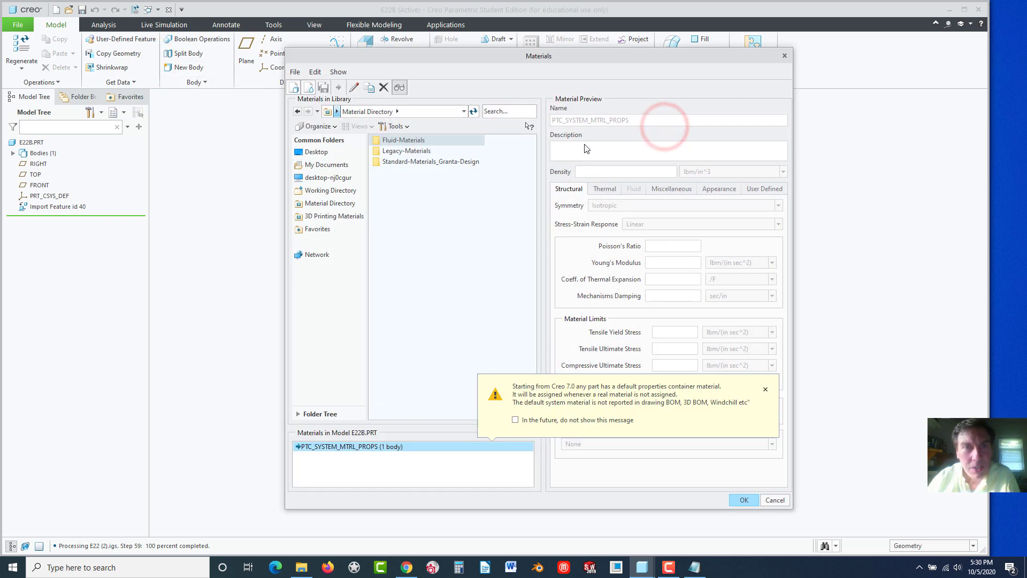
pyautogui.doubleClick(396, 161)
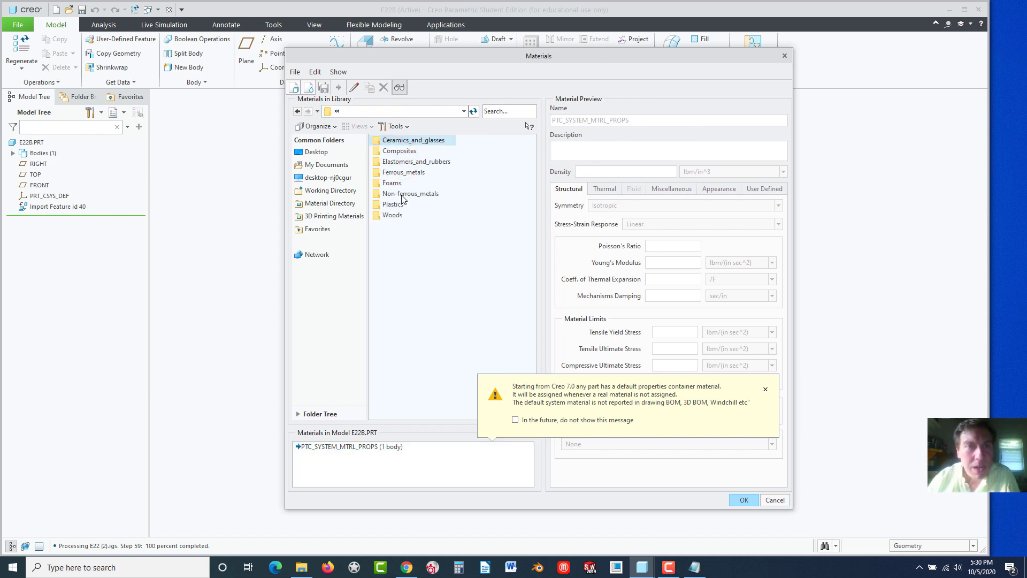
pyautogui.doubleClick(402, 194)
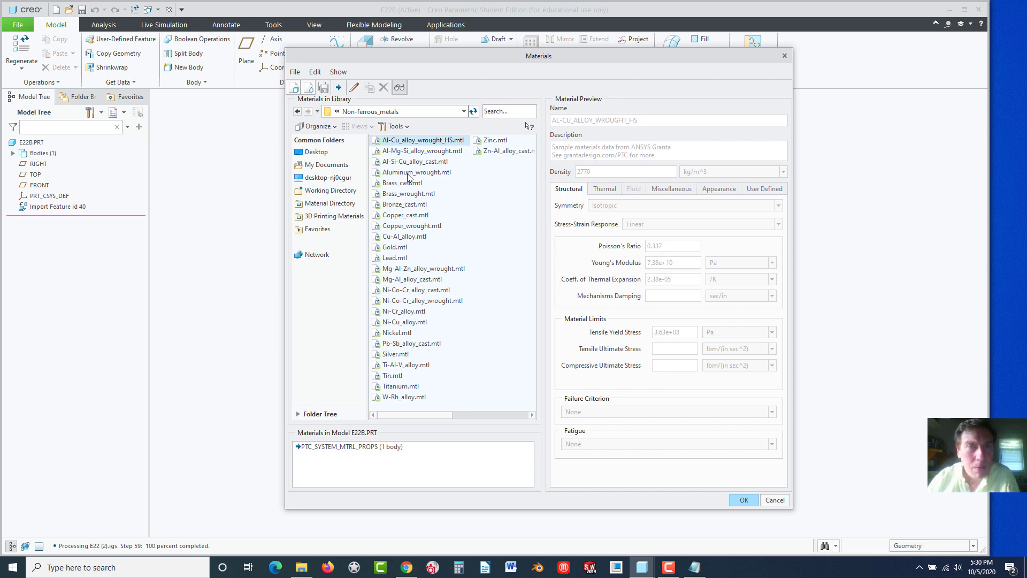
pyautogui.doubleClick(409, 173)
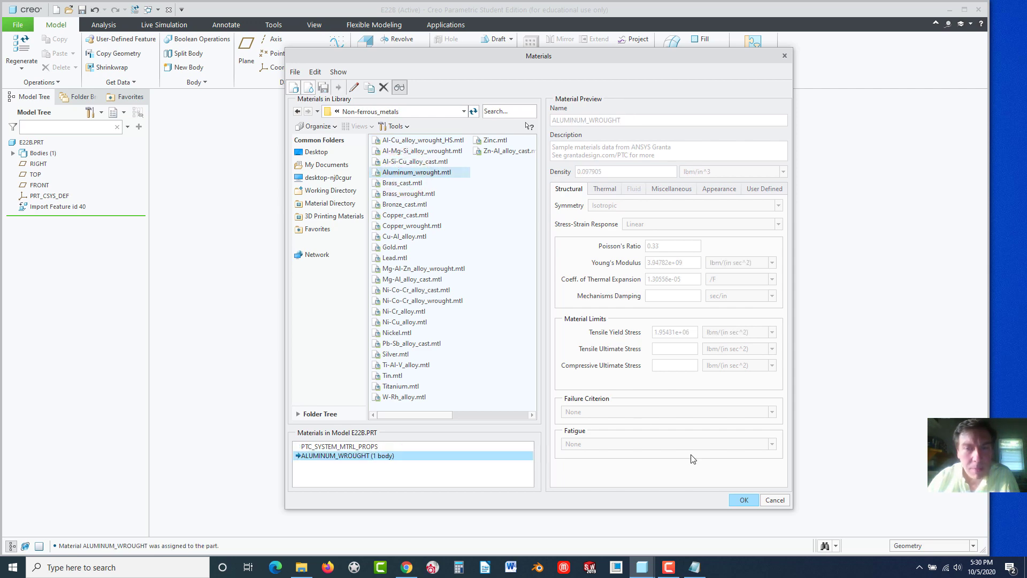
pyautogui.click(744, 500)
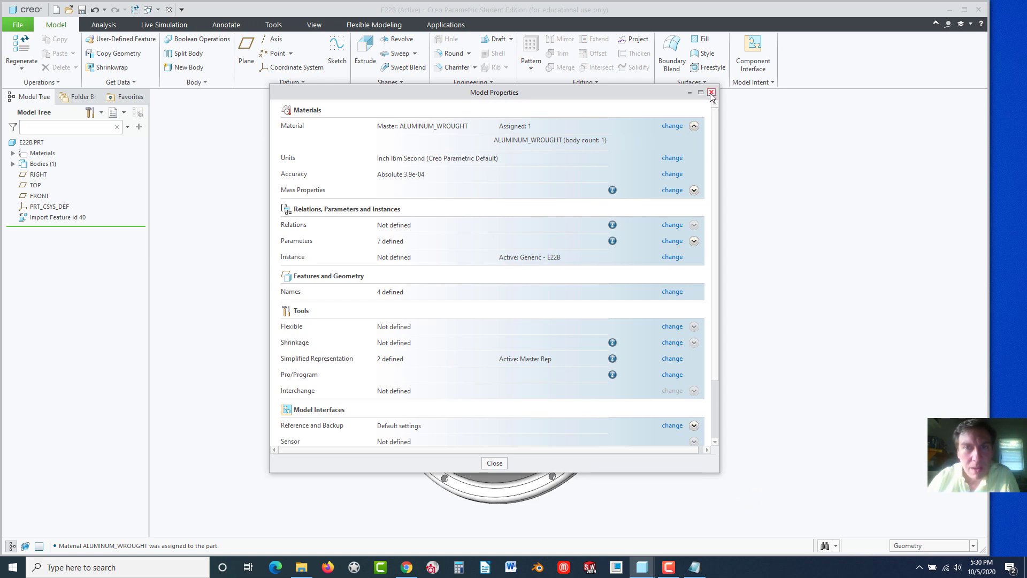
pyautogui.click(491, 464)
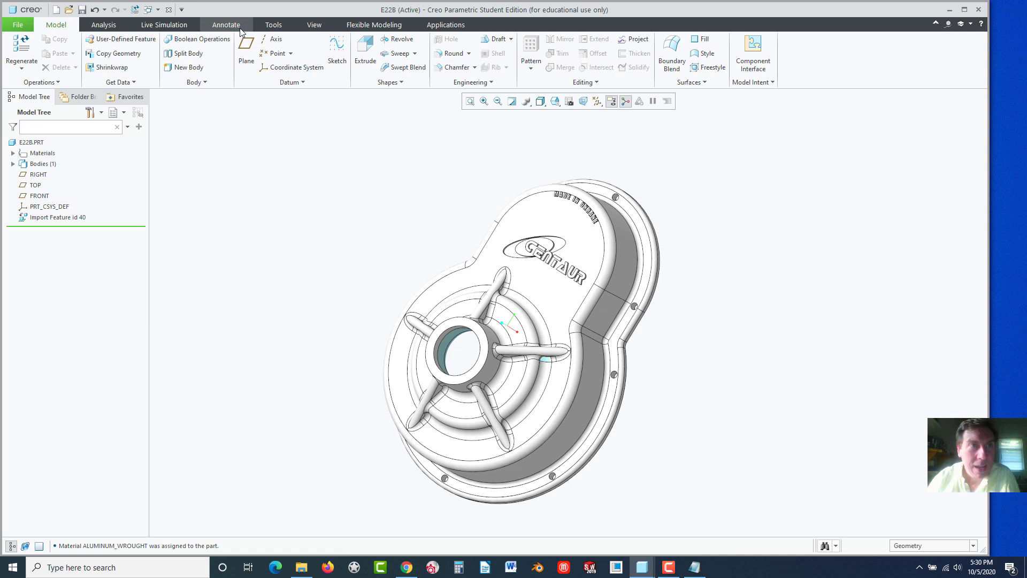
# Preview Mass Properties for E22B, showing zero volume, surface area and mass.
pyautogui.click(103, 25)
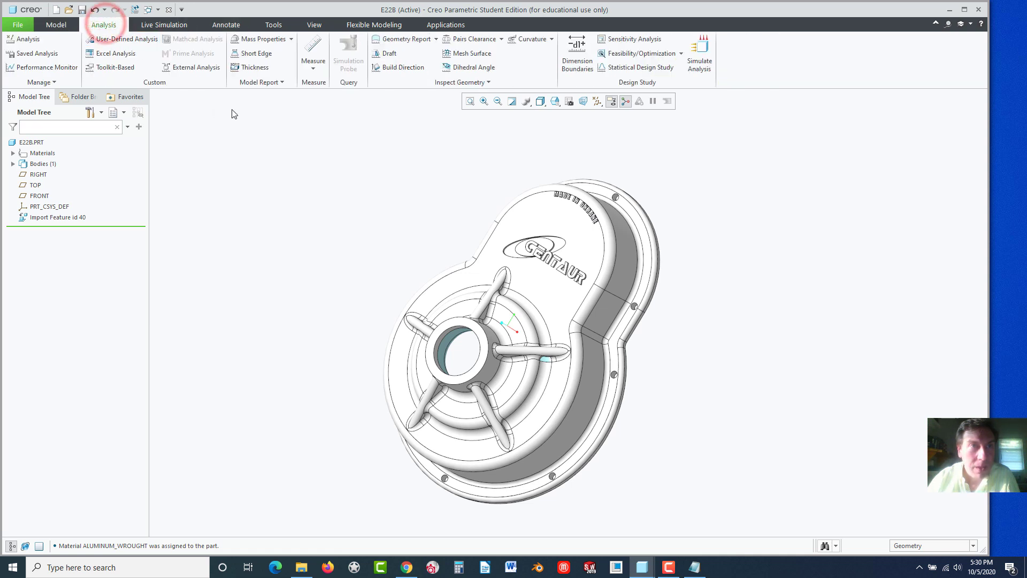
pyautogui.click(266, 41)
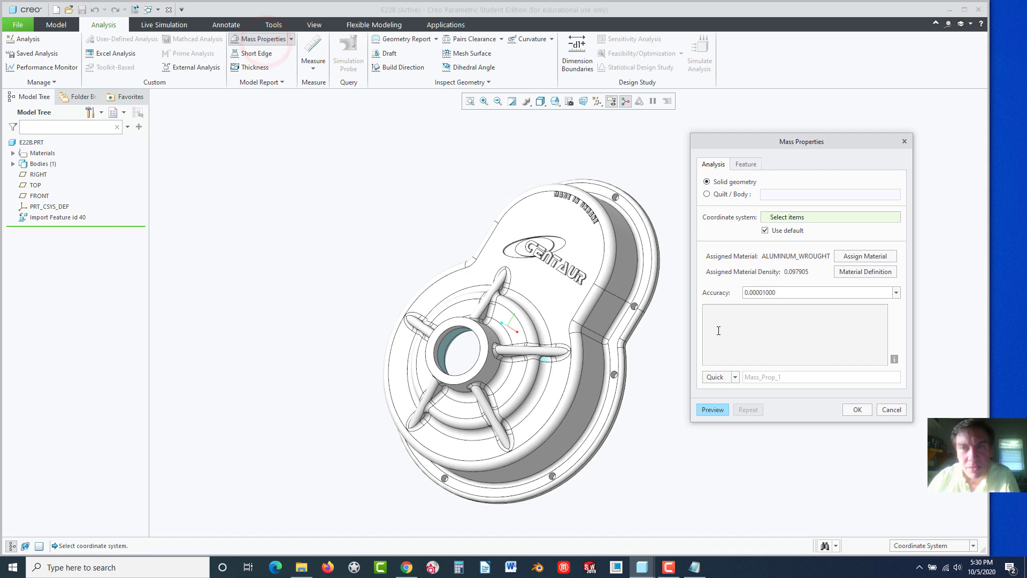
pyautogui.click(716, 409)
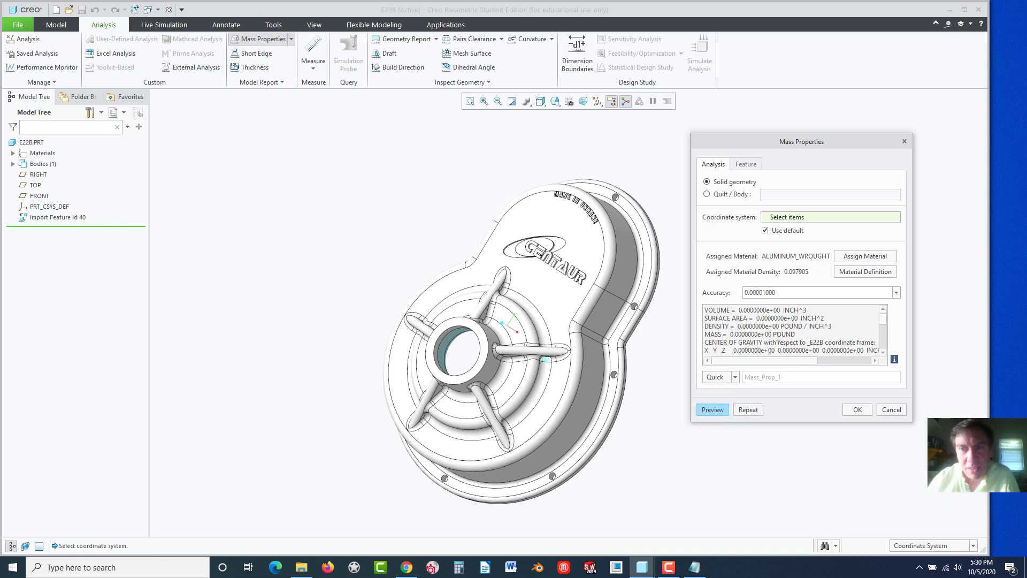
pyautogui.moveTo(792, 335); pyautogui.dragTo(723, 336)
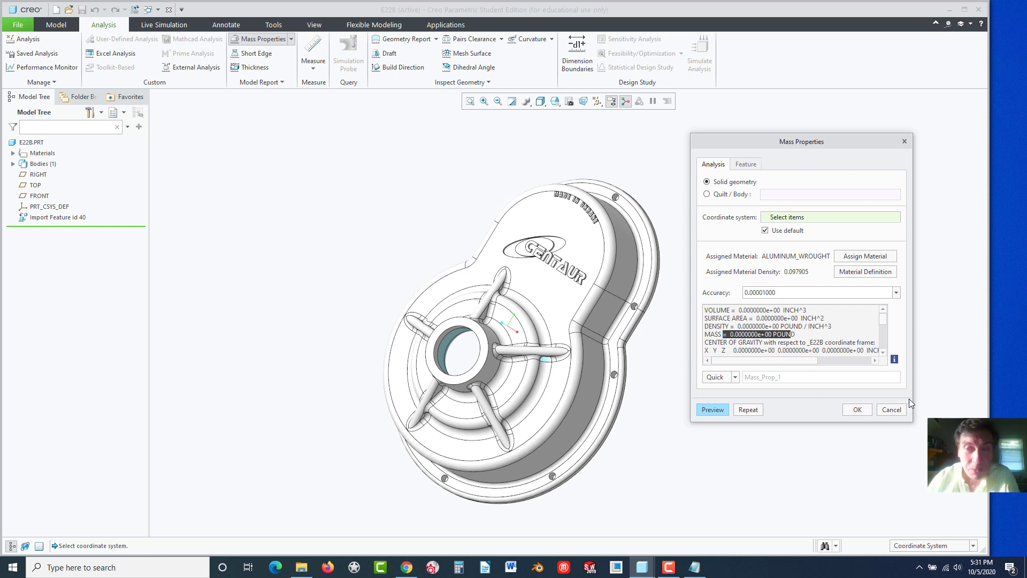
pyautogui.click(895, 410)
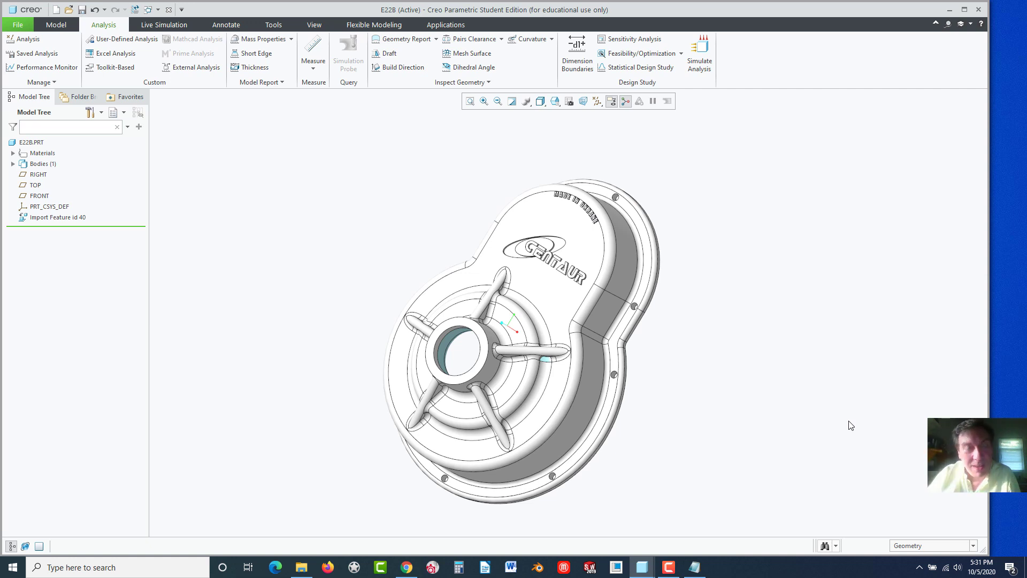
# Edit the definition of Import Feature id 40, review its tabs, and enter Import DataDoctor.
pyautogui.click(352, 212)
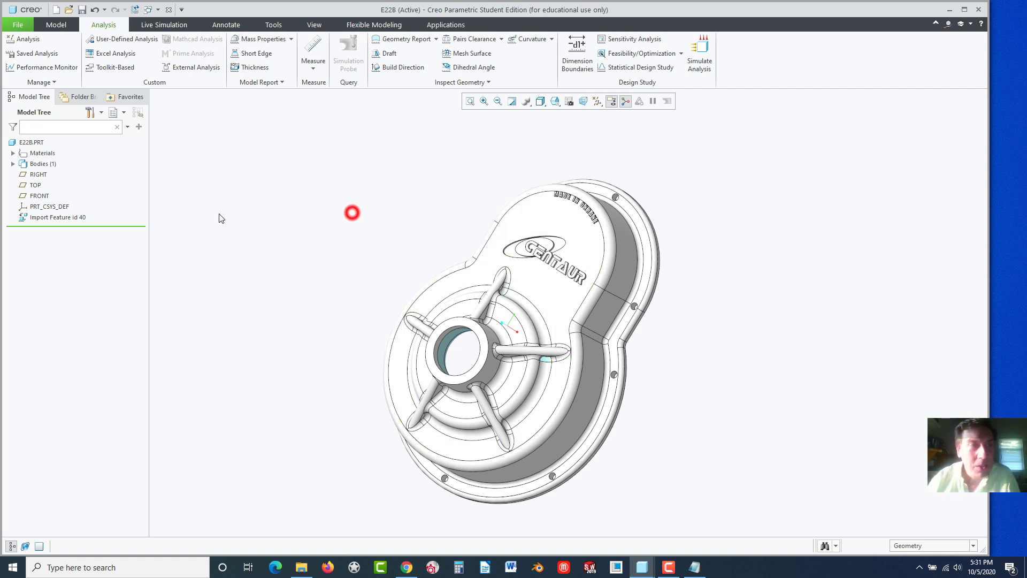
pyautogui.rightClick(54, 220)
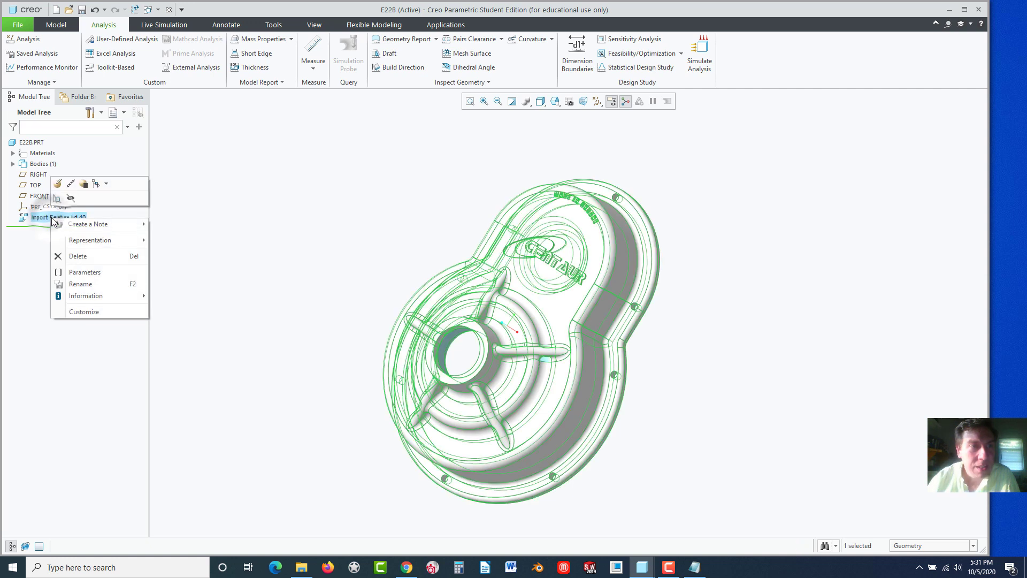
pyautogui.click(58, 184)
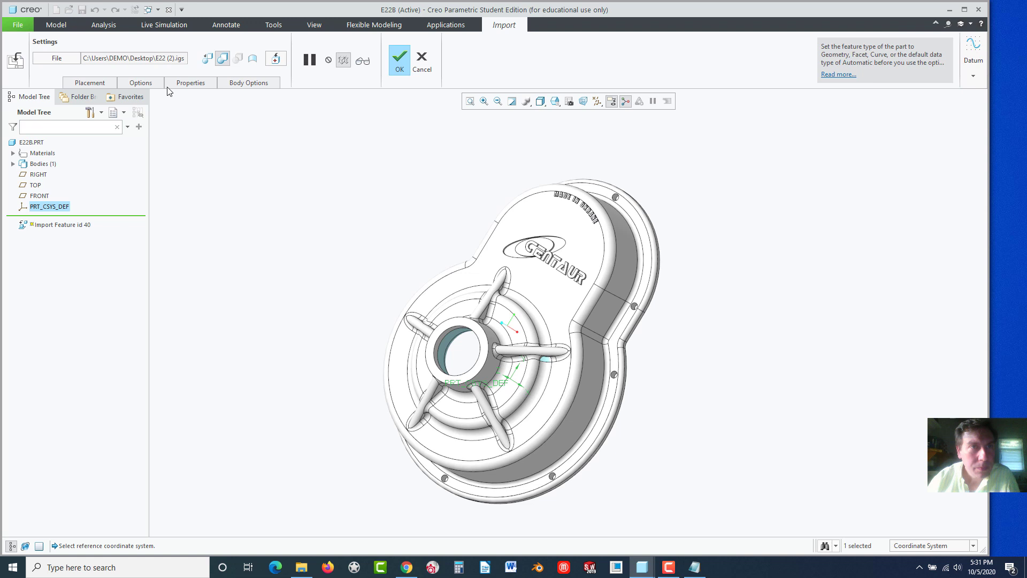
pyautogui.click(137, 80)
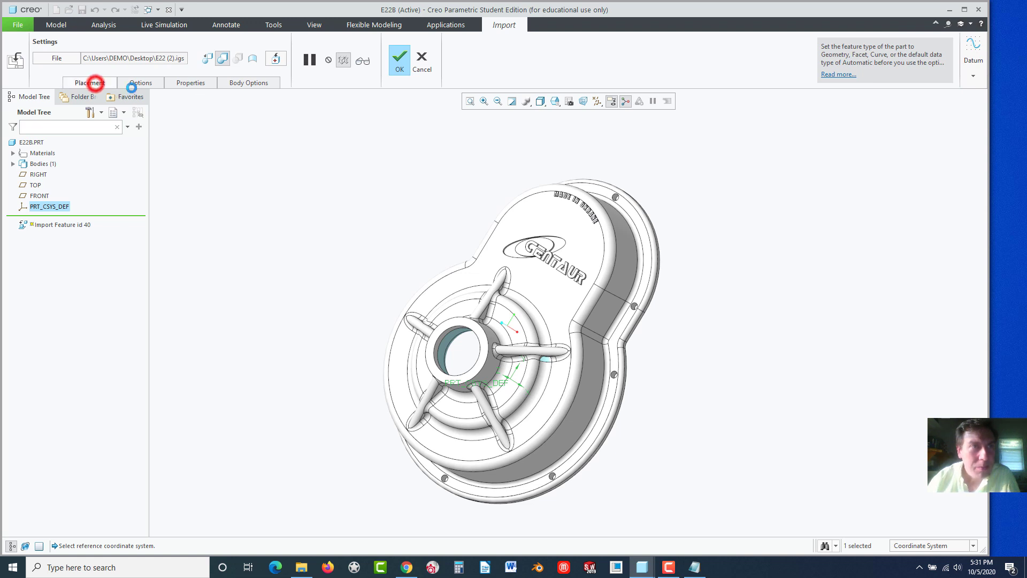
pyautogui.click(184, 82)
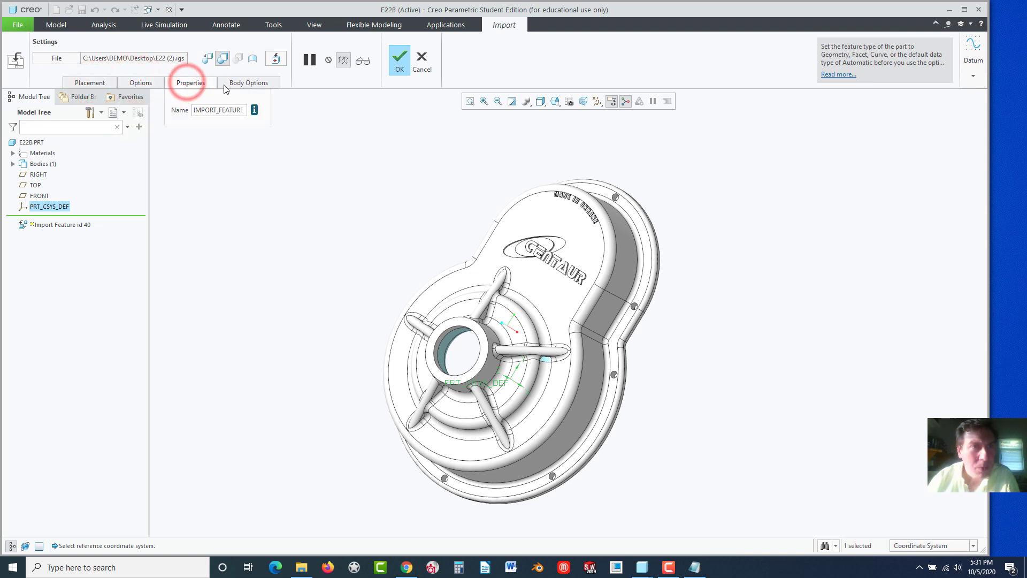
pyautogui.click(234, 83)
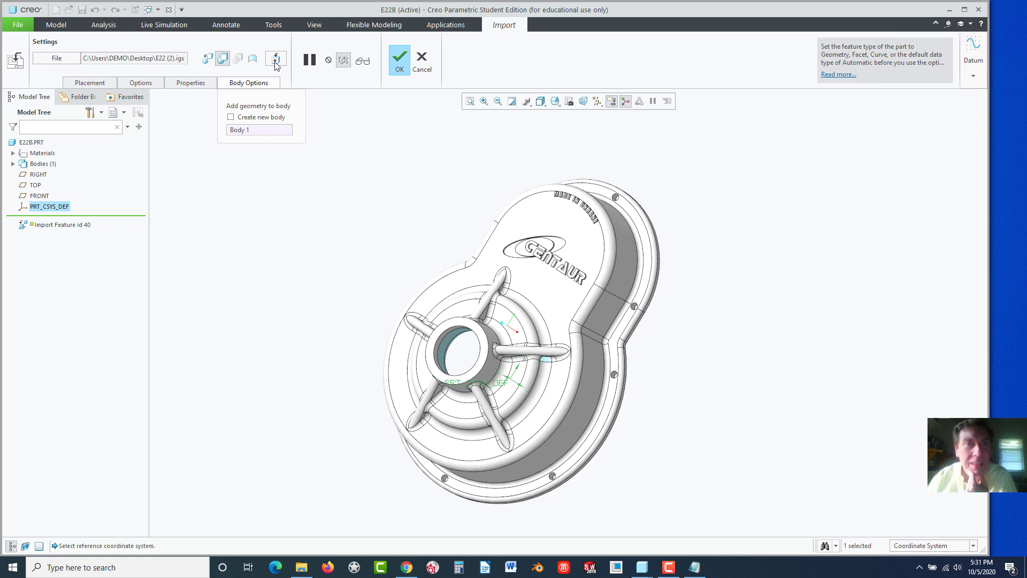
pyautogui.click(276, 59)
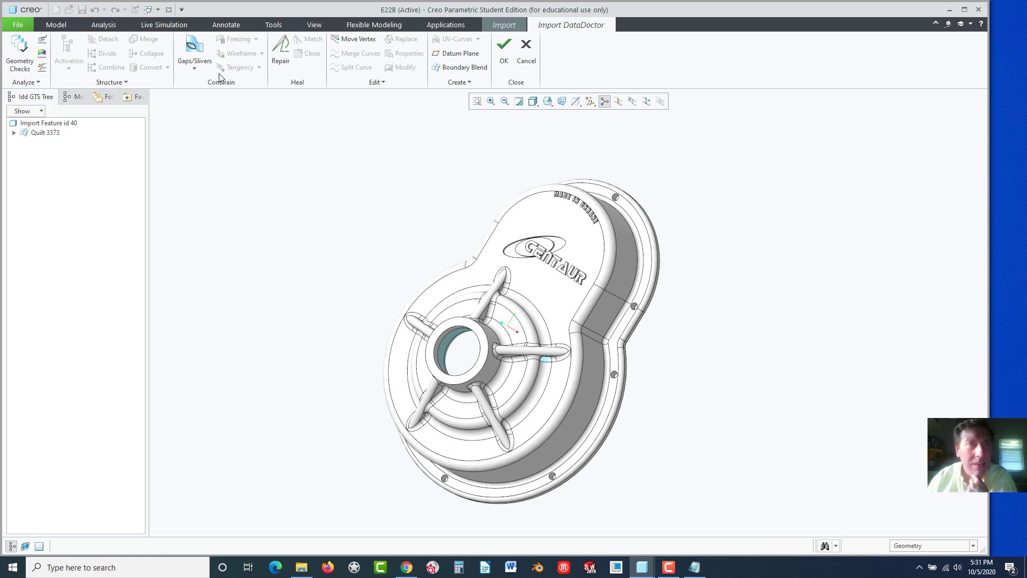
pyautogui.click(200, 69)
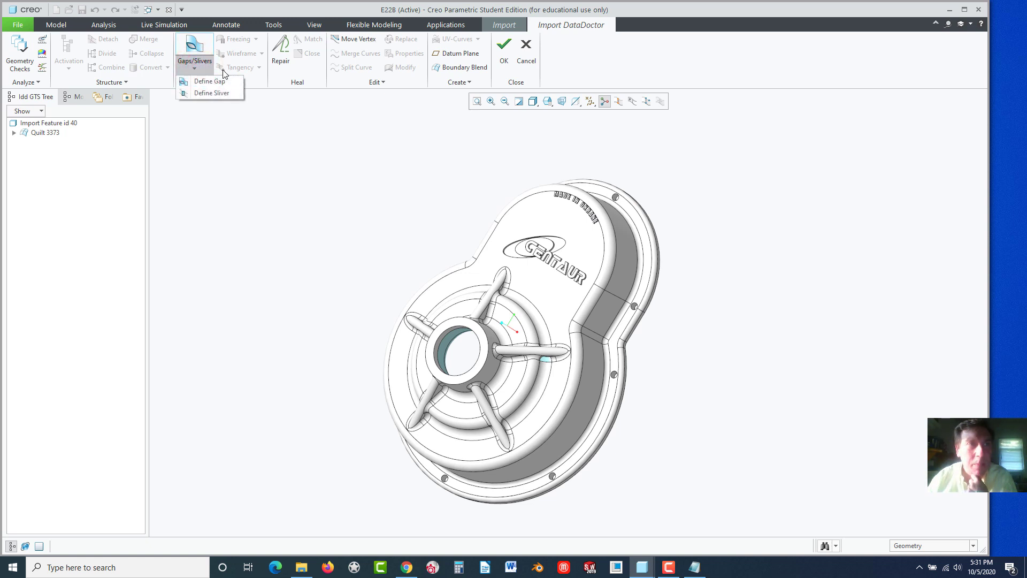
pyautogui.click(152, 141)
pyautogui.click(19, 53)
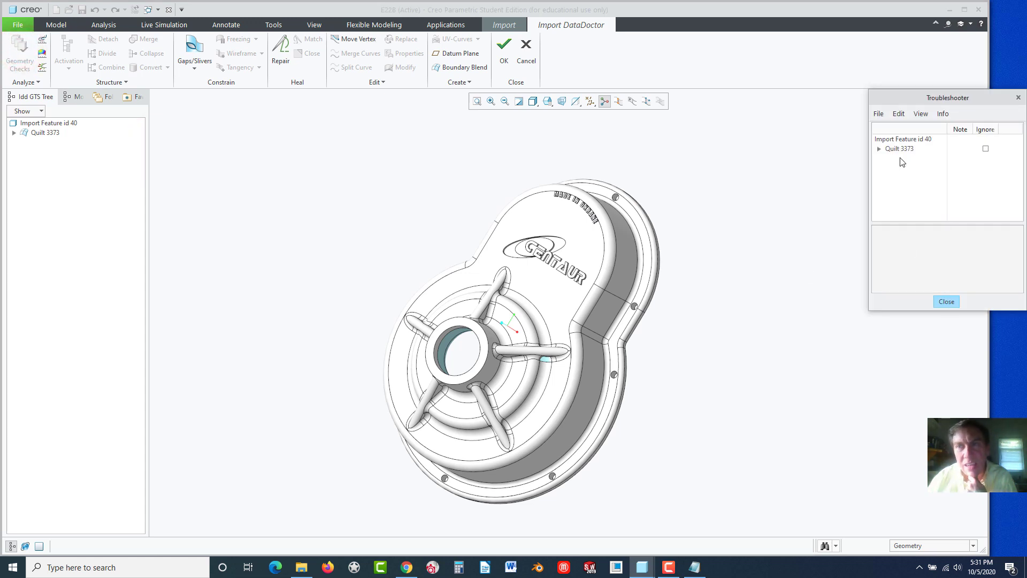
pyautogui.click(1018, 97)
pyautogui.click(446, 159)
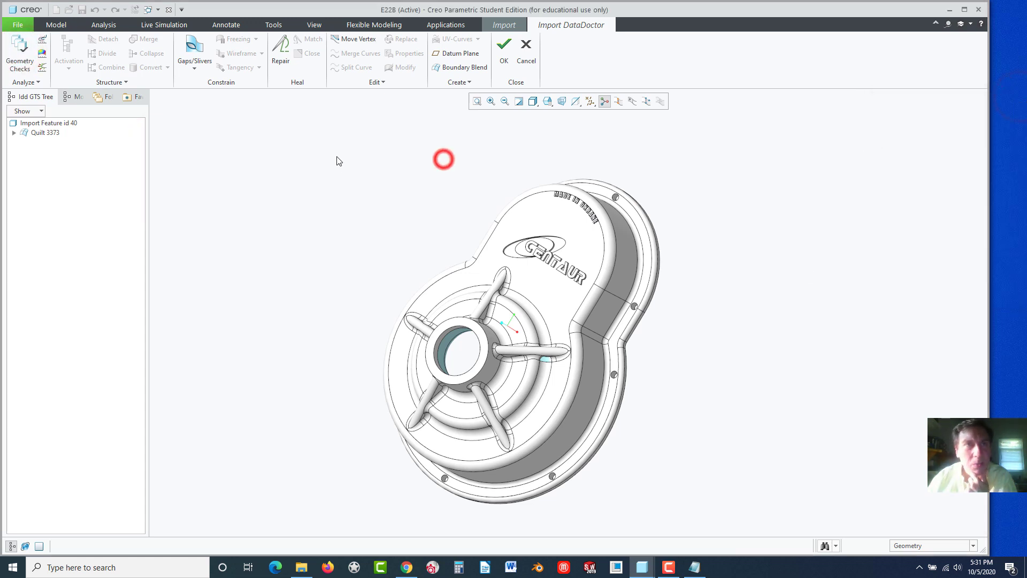
pyautogui.click(278, 59)
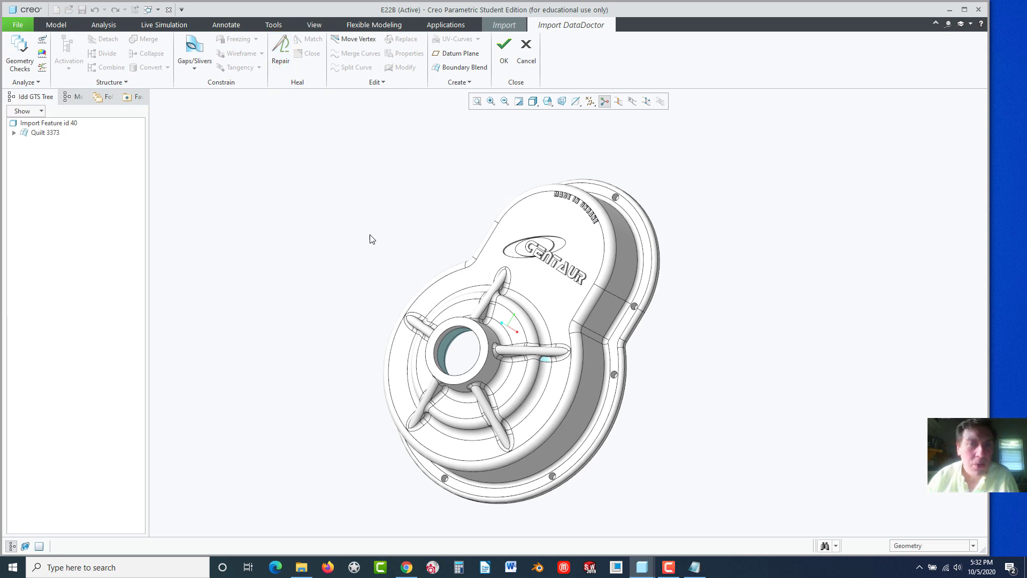
pyautogui.moveTo(372, 239); pyautogui.dragTo(481, 251, button='middle')
pyautogui.scroll(2, 507, 277)
pyautogui.click(280, 48)
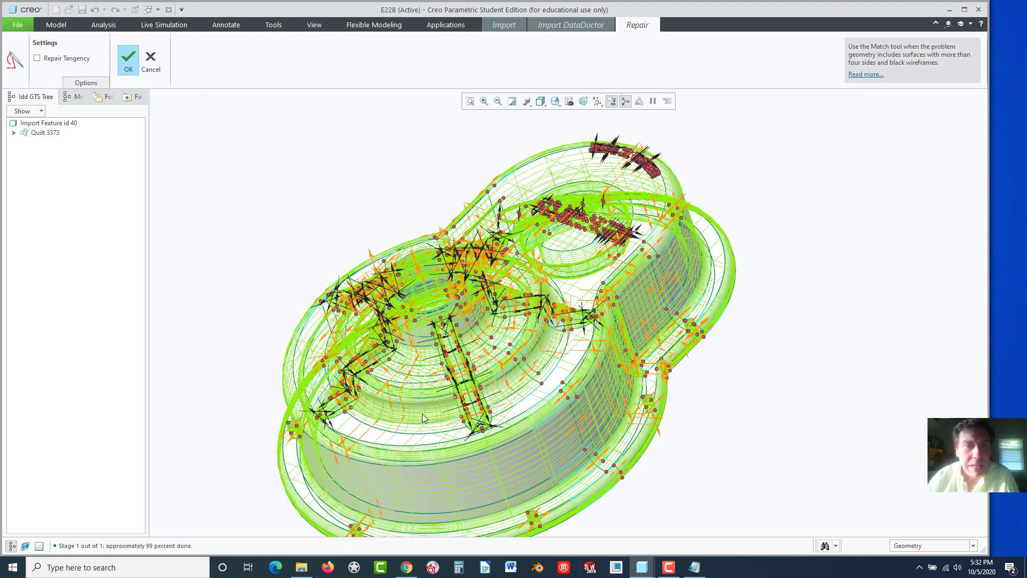
pyautogui.moveTo(422, 413); pyautogui.dragTo(410, 463, button='middle')
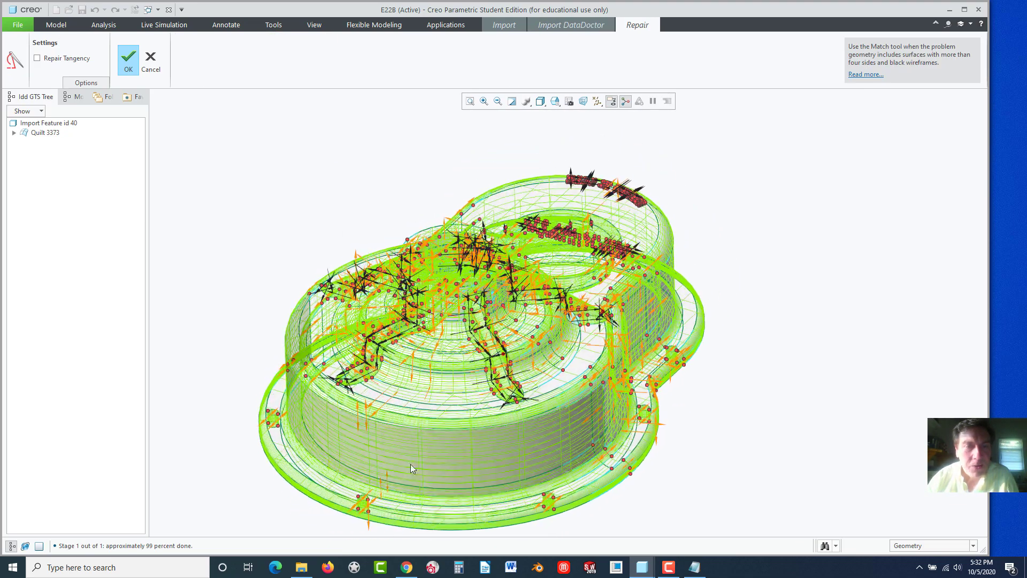
pyautogui.scroll(5, 410, 464)
pyautogui.scroll(-5, 517, 337)
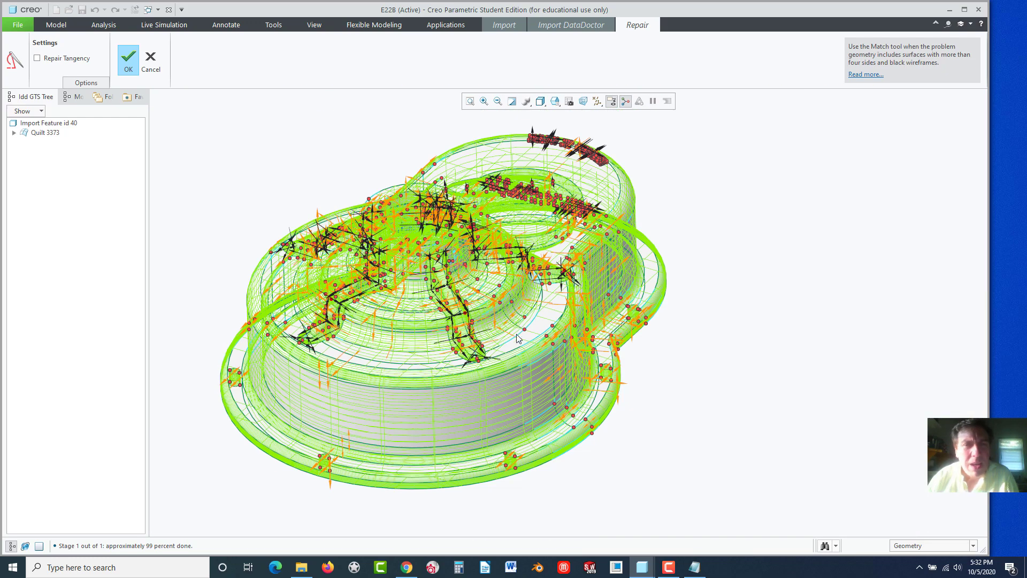
pyautogui.moveTo(518, 337); pyautogui.dragTo(737, 404, button='middle')
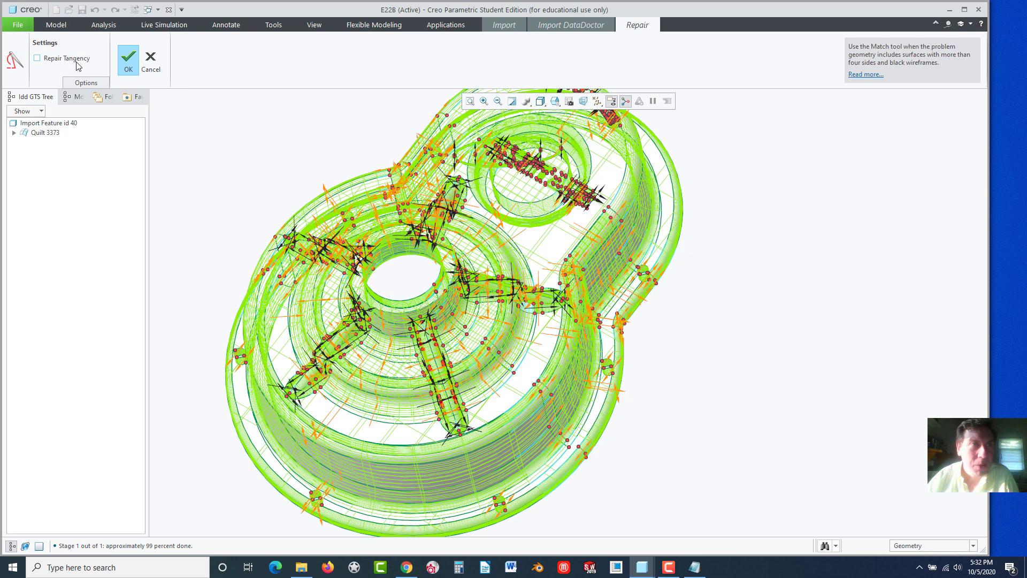
pyautogui.click(90, 83)
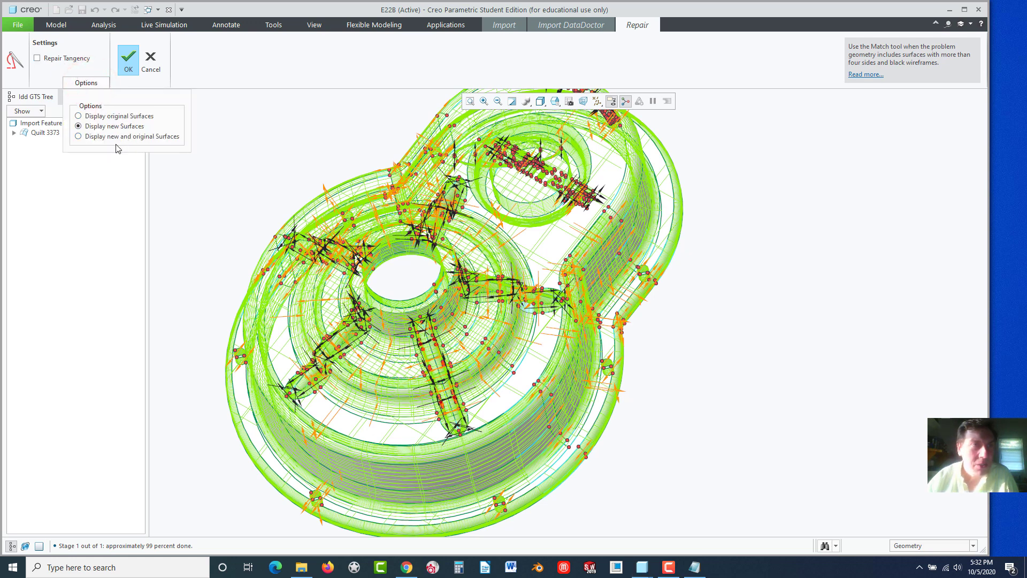
pyautogui.click(152, 64)
pyautogui.click(236, 153)
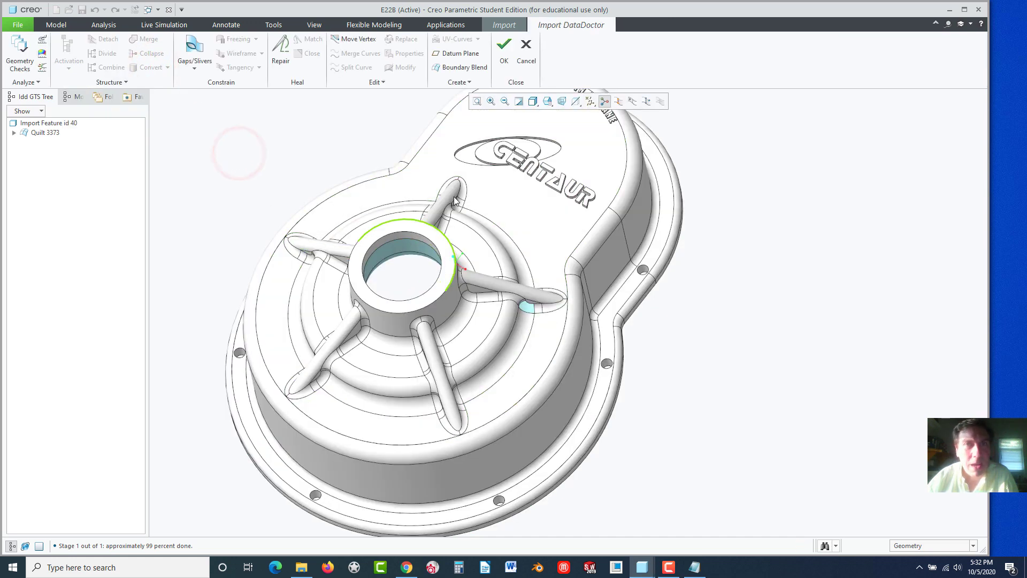
# Zoom in on the cyan patch beneath the rib and start a Boundary Blend.
pyautogui.scroll(-6, 549, 298)
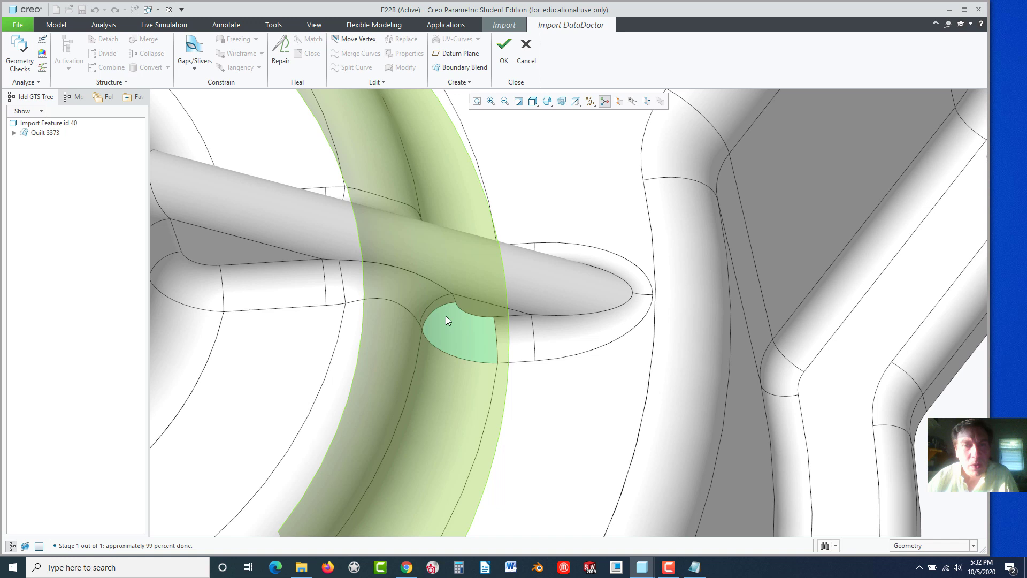
pyautogui.click(443, 68)
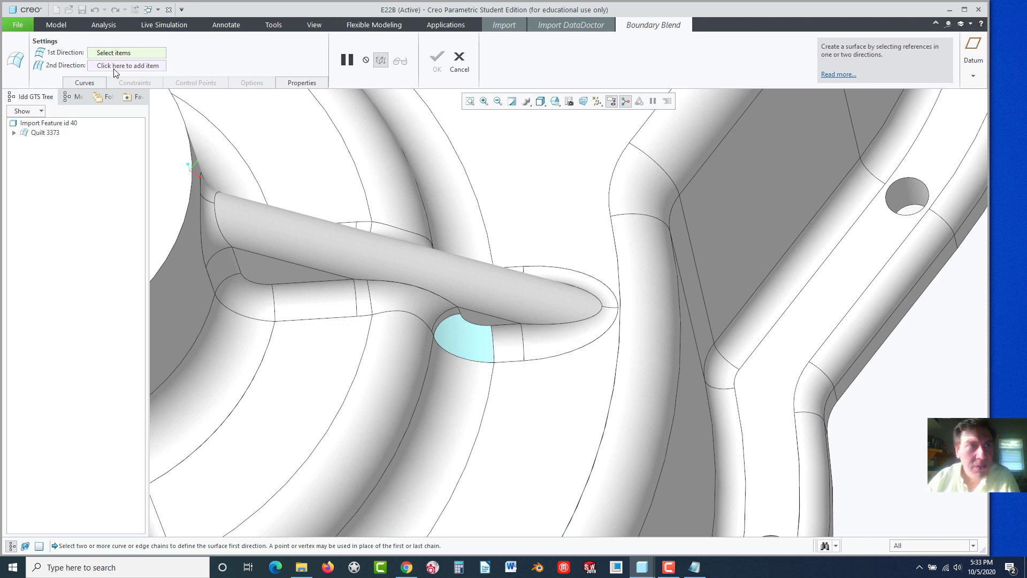
# Pick the gap's upper and lower edges as first-direction curves, both set to Tangent.
pyautogui.click(482, 325)
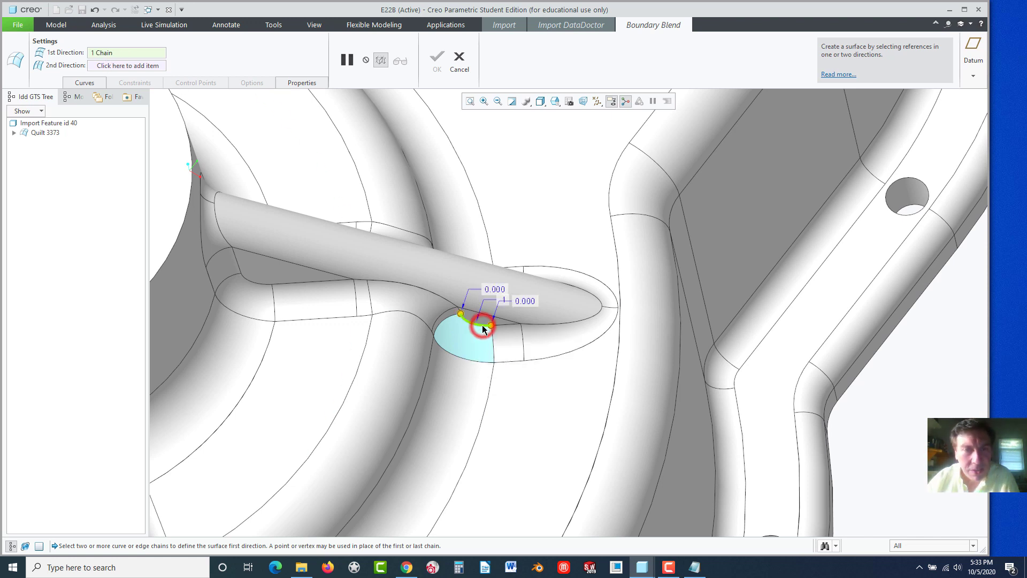
pyautogui.click(475, 359)
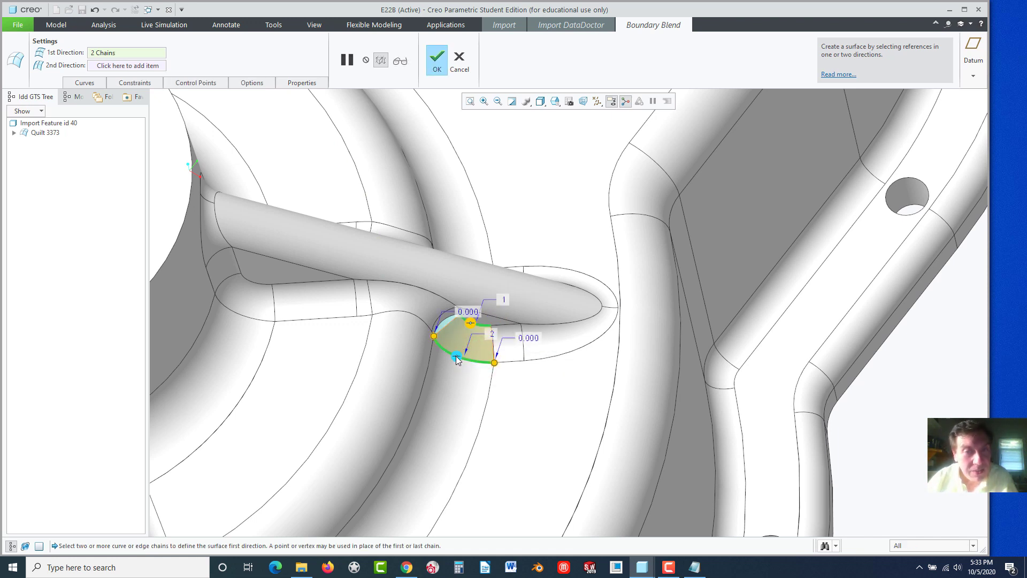
pyautogui.rightClick(456, 358)
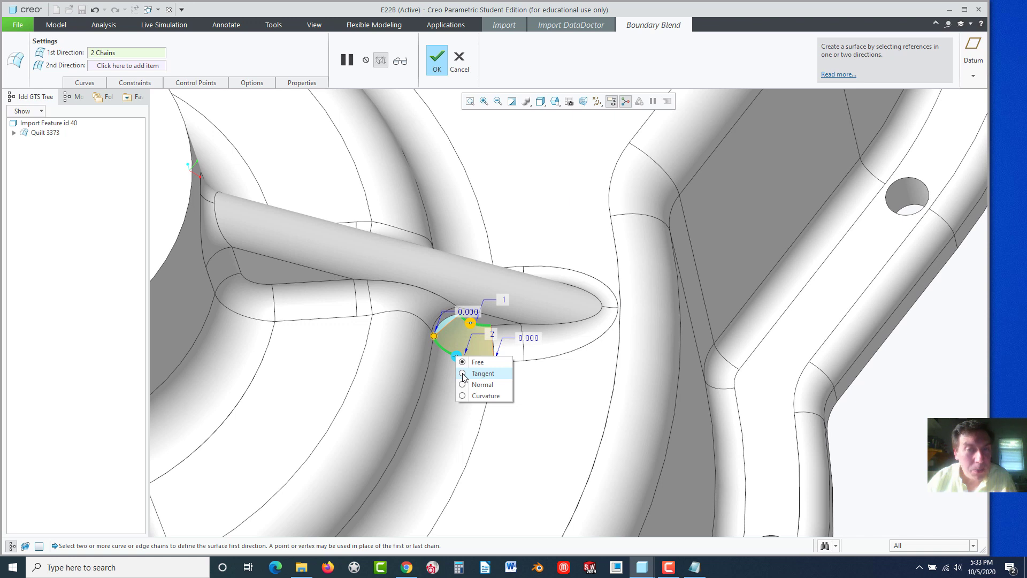
pyautogui.click(464, 374)
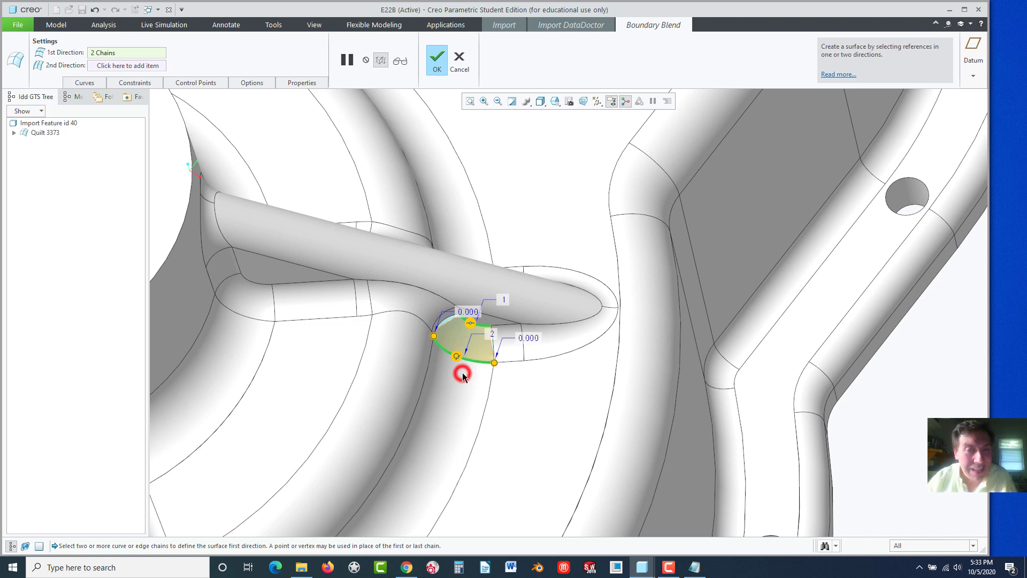
pyautogui.rightClick(471, 328)
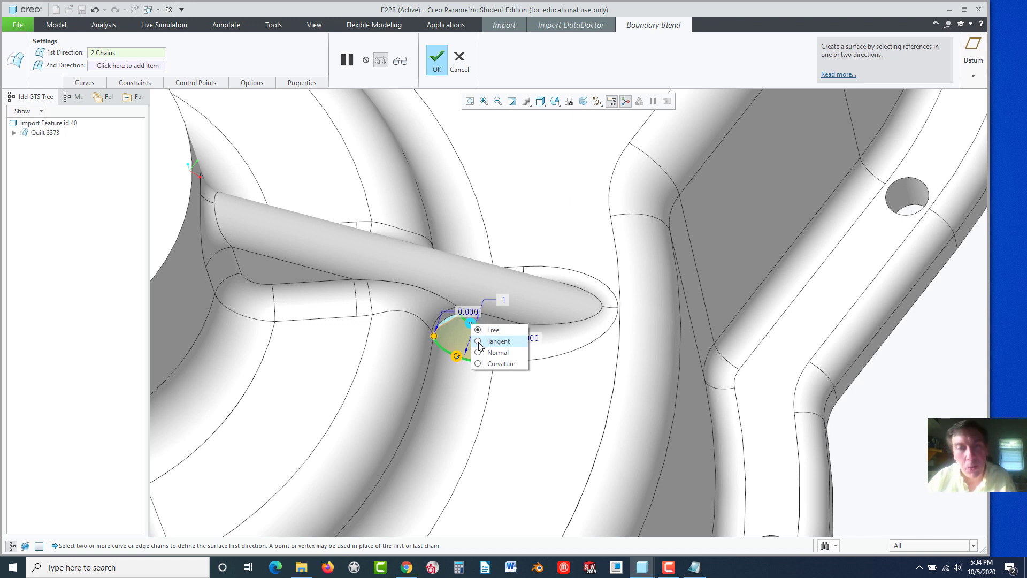
pyautogui.click(479, 343)
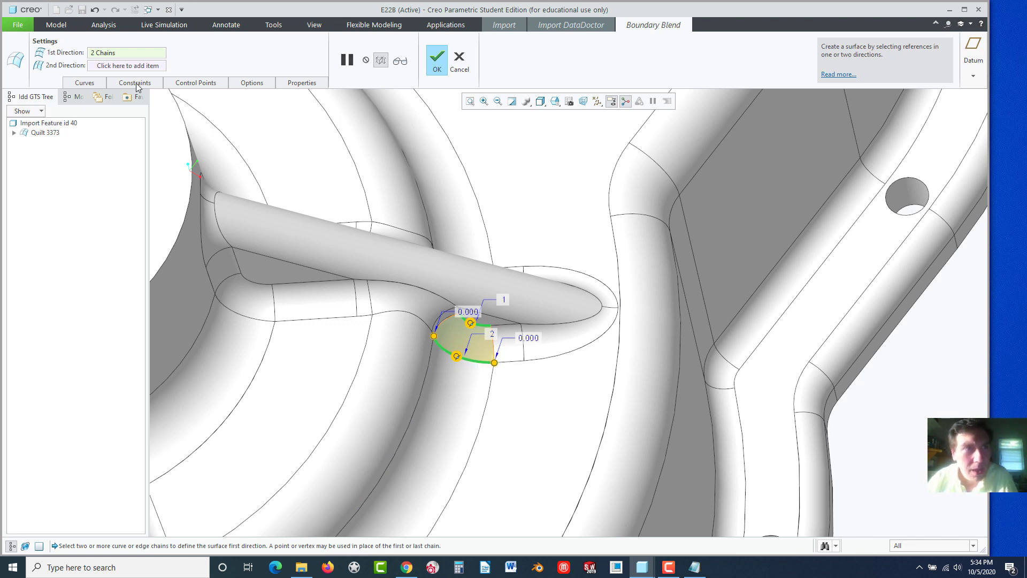
# Add the left and right gap edges as tangent second-direction curves and finish Surface 3374.
pyautogui.click(113, 66)
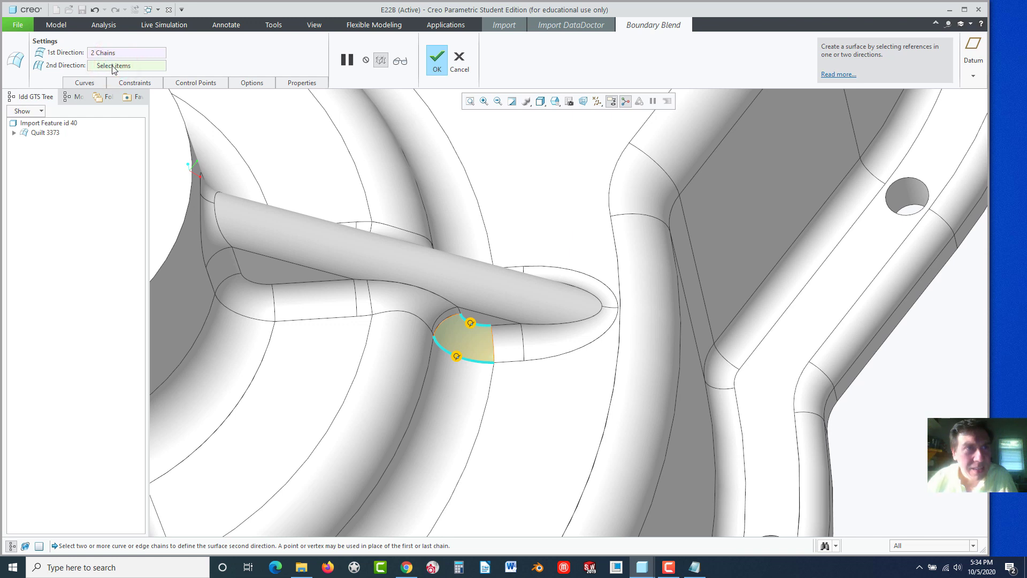
pyautogui.click(452, 321)
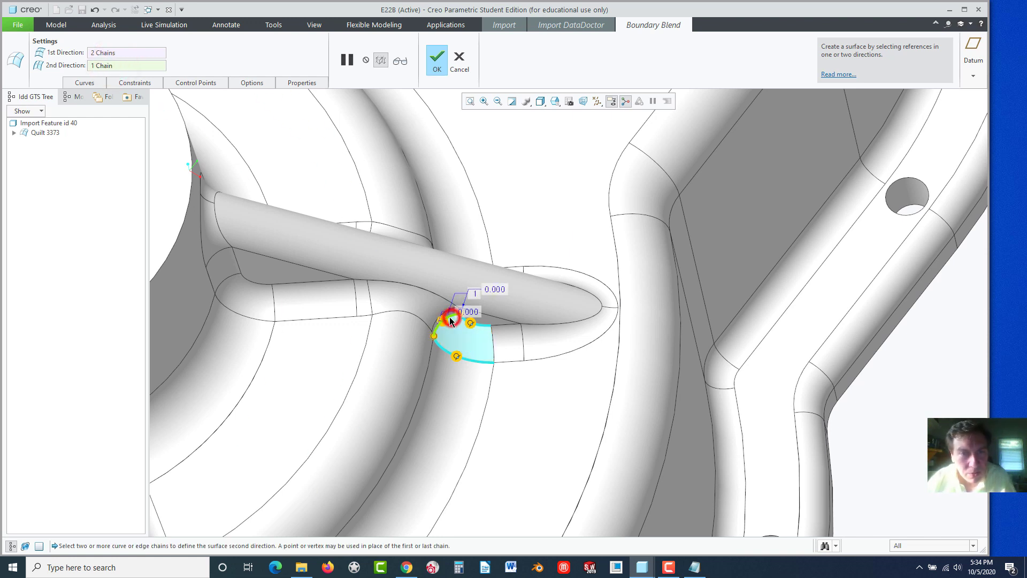
pyautogui.keyDown('ctrl'); pyautogui.click(491, 336); pyautogui.keyUp('ctrl')
pyautogui.rightClick(493, 341)
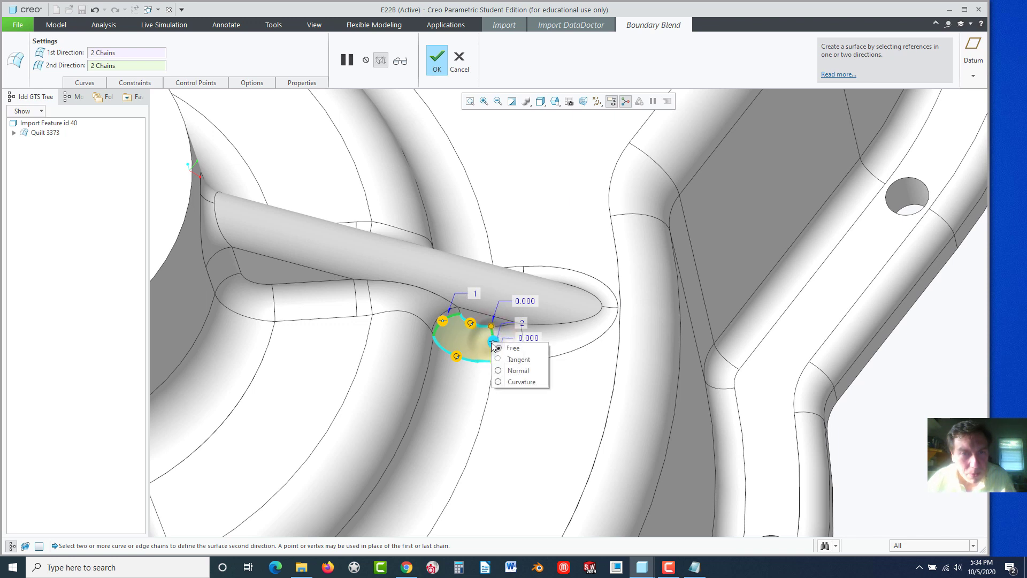
pyautogui.click(499, 351)
pyautogui.rightClick(493, 342)
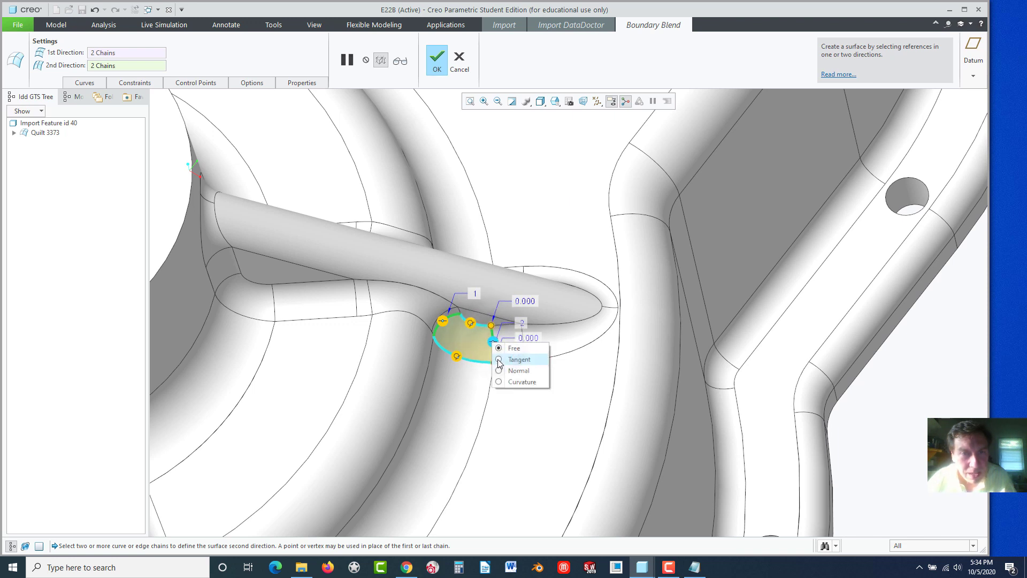
pyautogui.click(505, 358)
pyautogui.rightClick(443, 322)
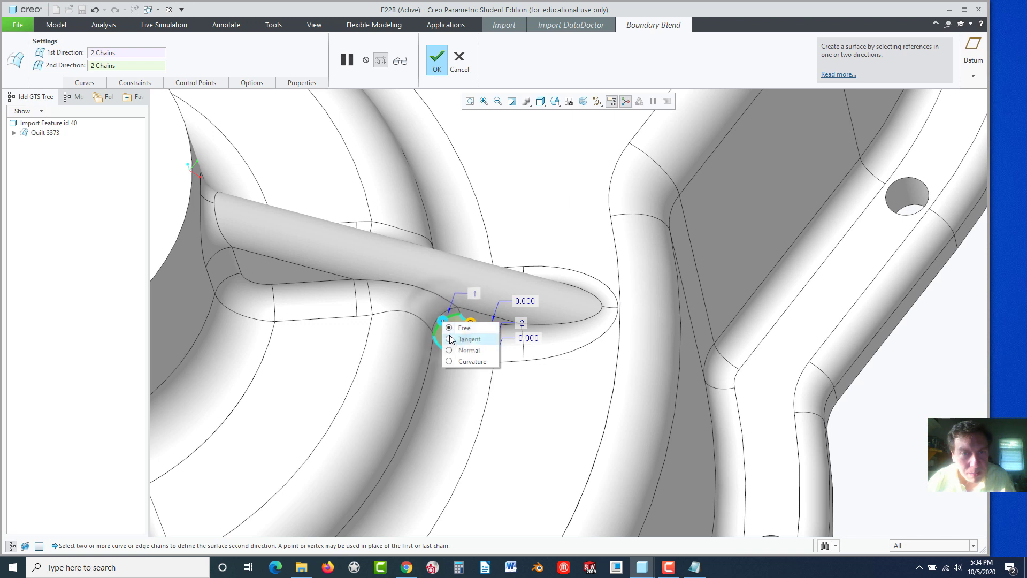
pyautogui.click(453, 337)
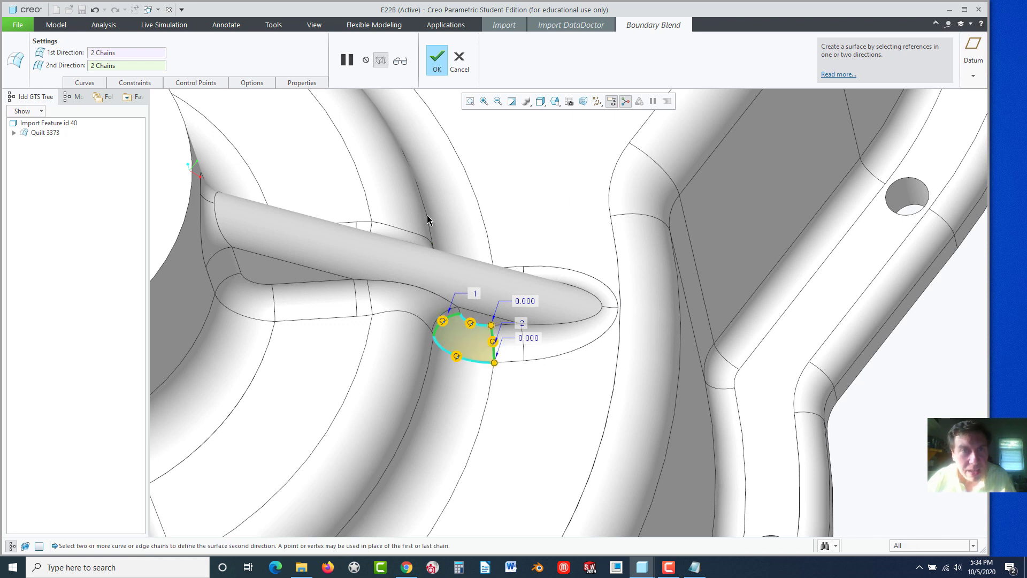
pyautogui.click(437, 70)
# Start a boundary blend at the corner gap using its upper and left edges, both Tangent.
pyautogui.scroll(-5, 572, 390)
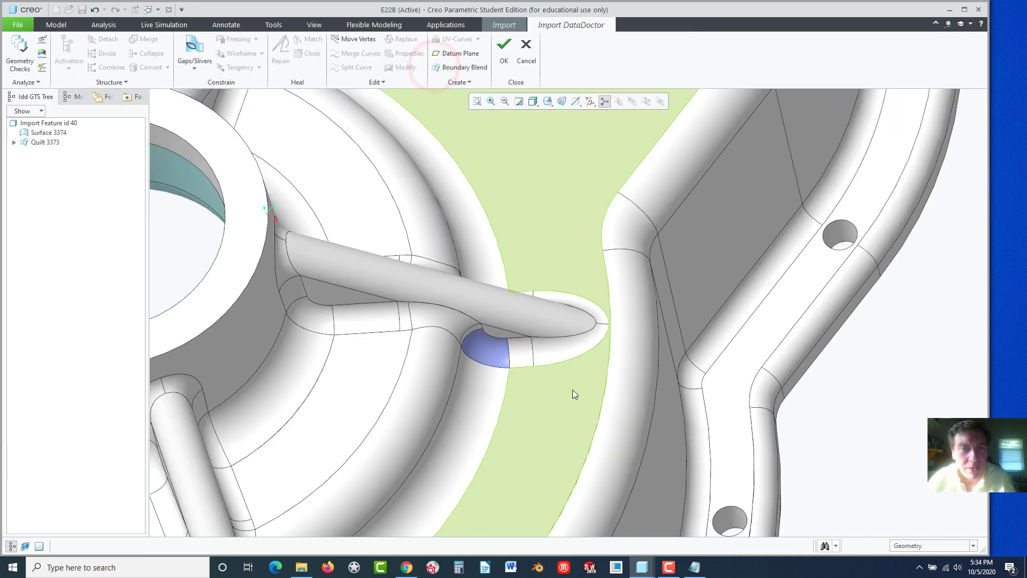
pyautogui.moveTo(521, 375); pyautogui.dragTo(404, 326, button='middle')
pyautogui.scroll(6, 352, 199)
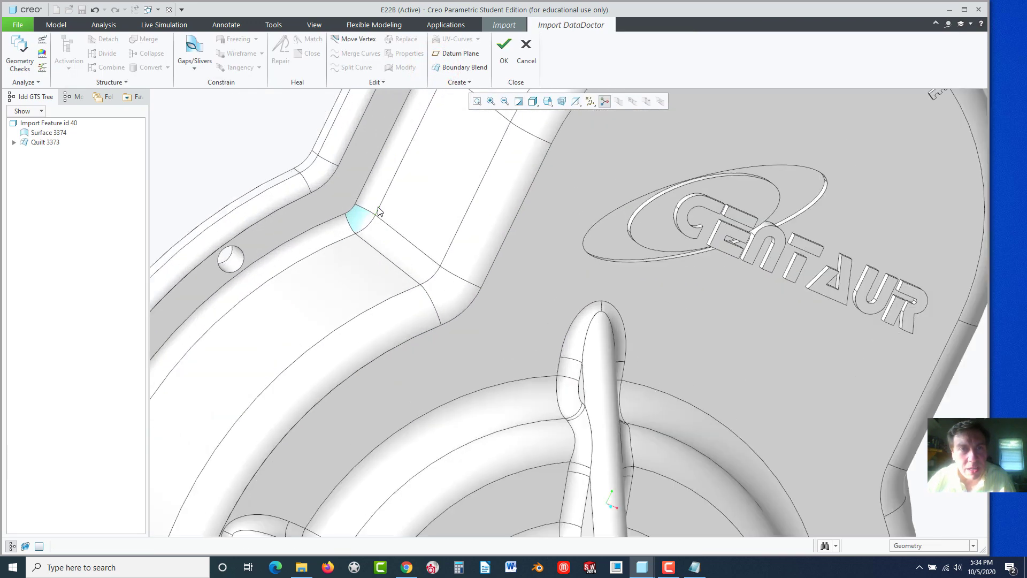
pyautogui.scroll(3, 352, 198)
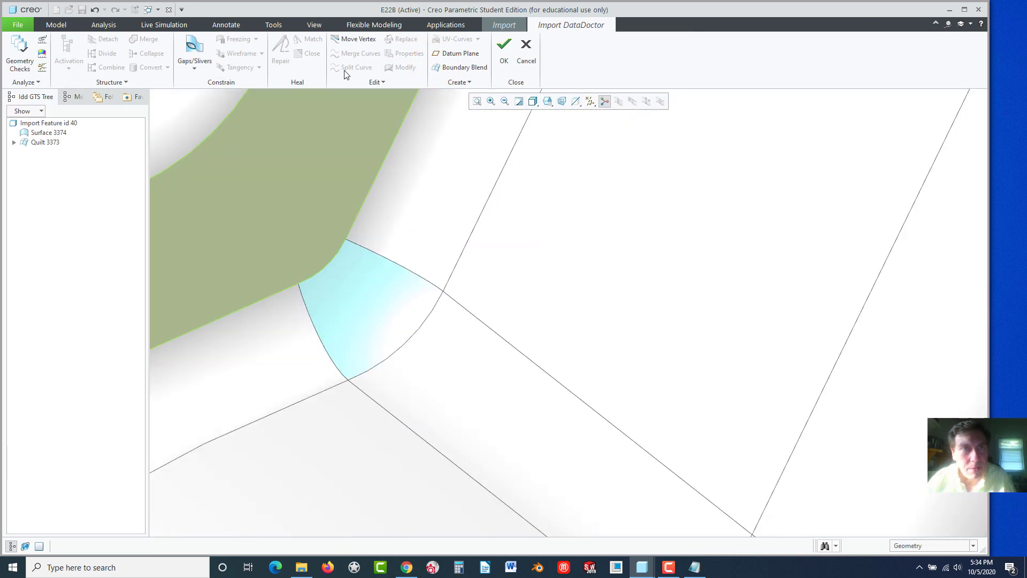
pyautogui.click(449, 67)
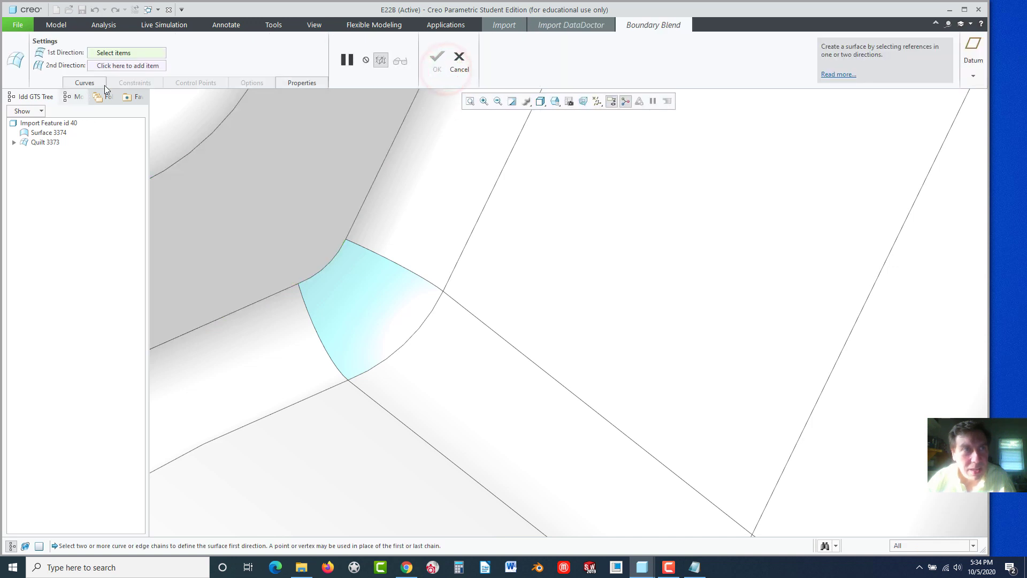
pyautogui.click(430, 284)
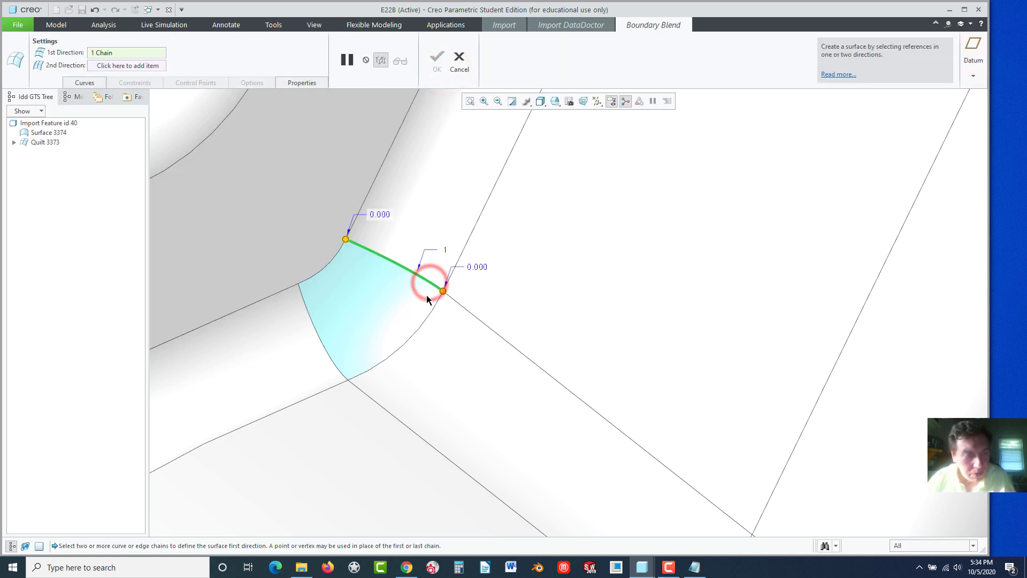
pyautogui.keyDown('ctrl'); pyautogui.click(338, 366); pyautogui.keyUp('ctrl')
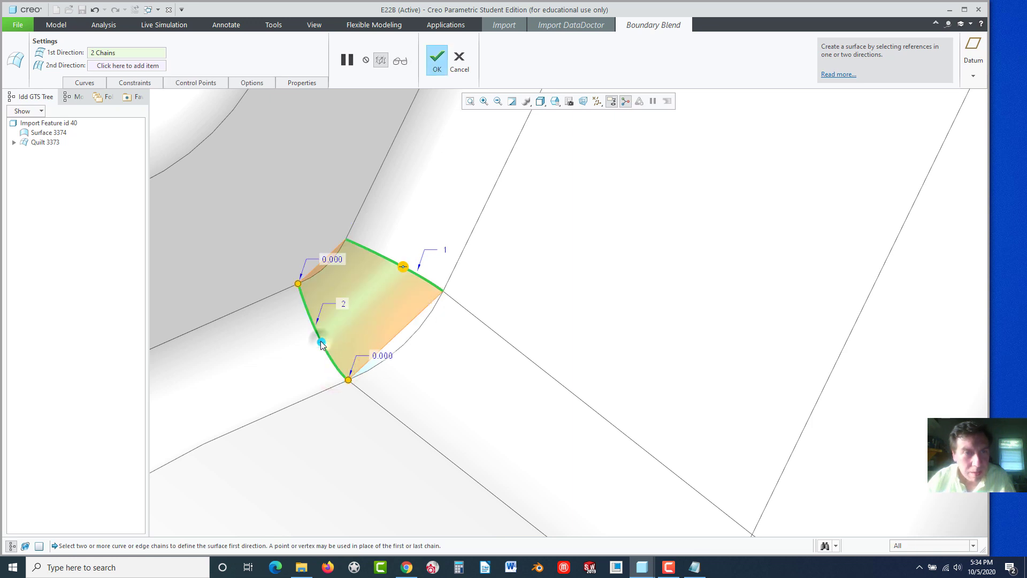
pyautogui.moveTo(321, 342)
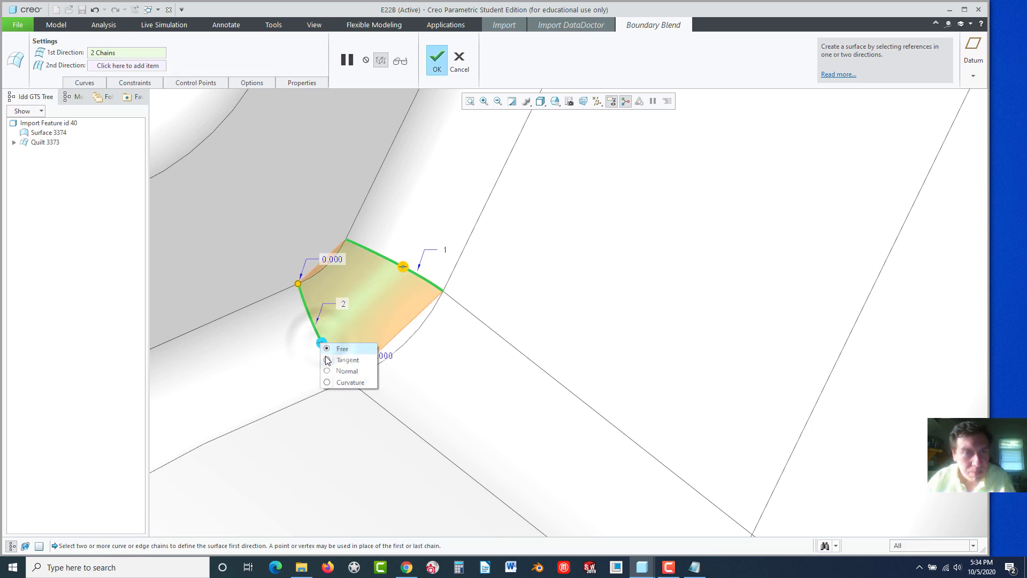
pyautogui.click(346, 360)
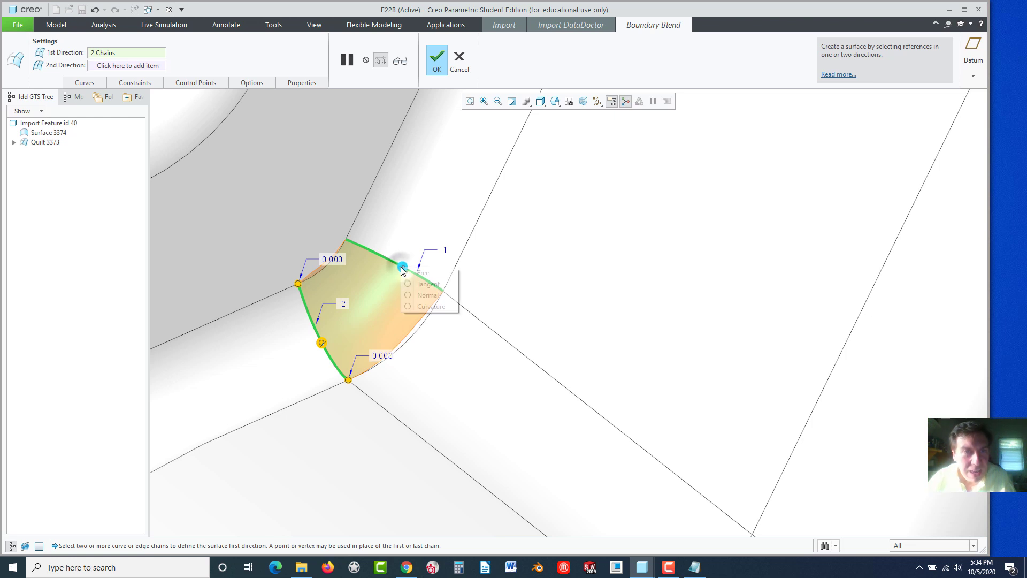
pyautogui.click(409, 283)
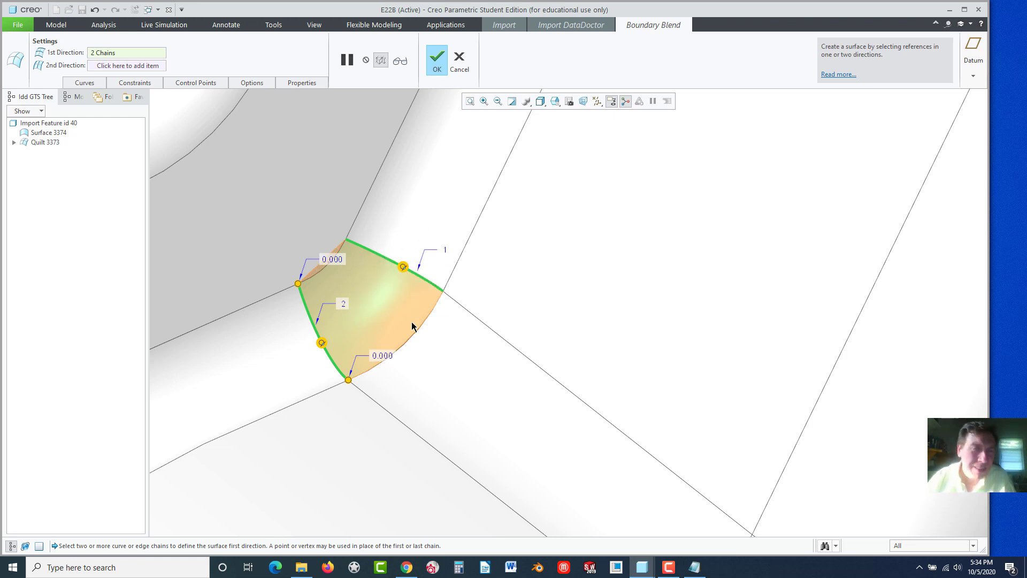
# Add the right and upper-left edges as tangent cross curves, verify constraints, and finish Surface 3383.
pyautogui.click(142, 66)
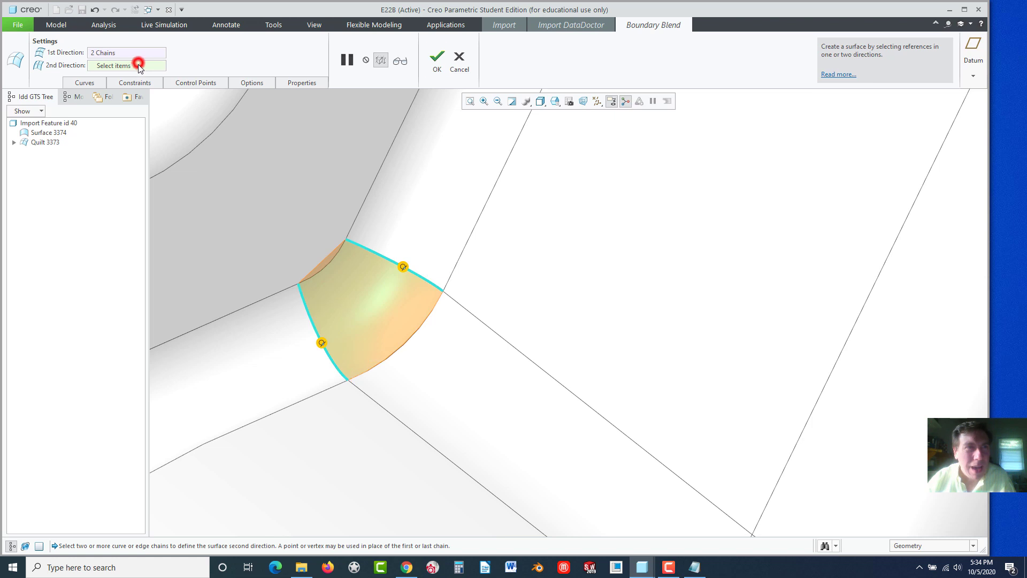
pyautogui.click(437, 304)
pyautogui.keyDown('ctrl'); pyautogui.click(336, 256); pyautogui.keyUp('ctrl')
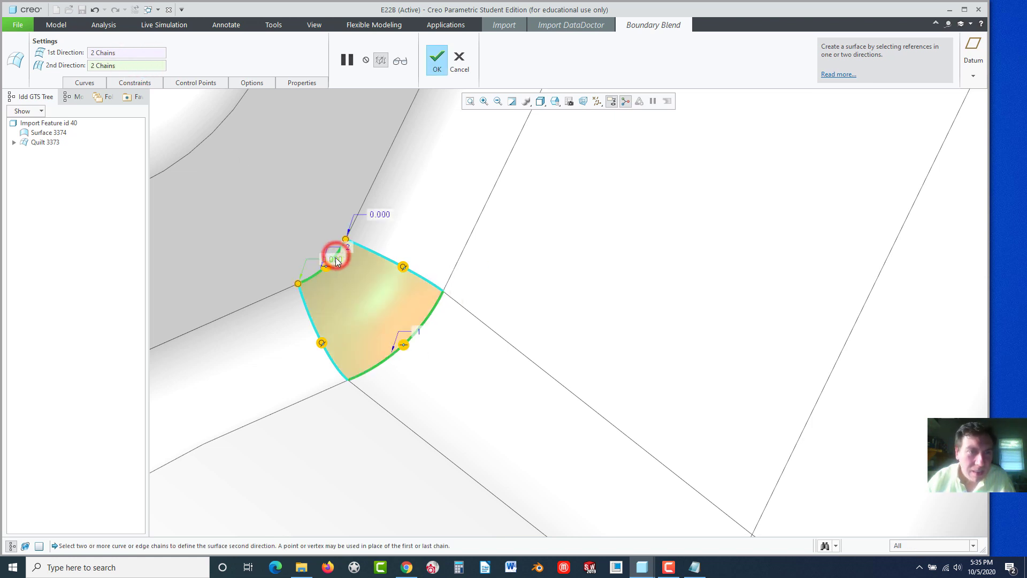
pyautogui.rightClick(403, 345)
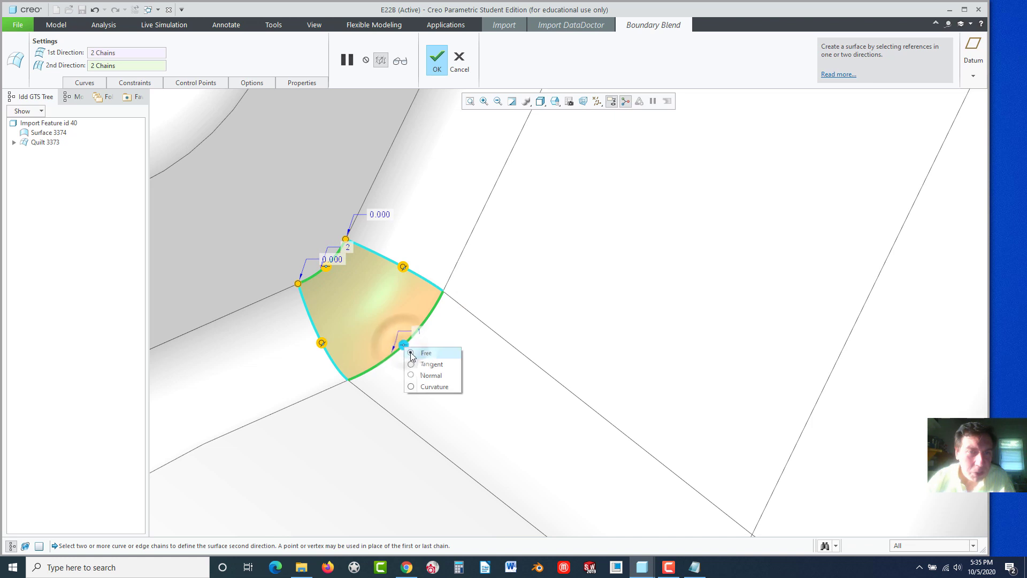
pyautogui.click(411, 364)
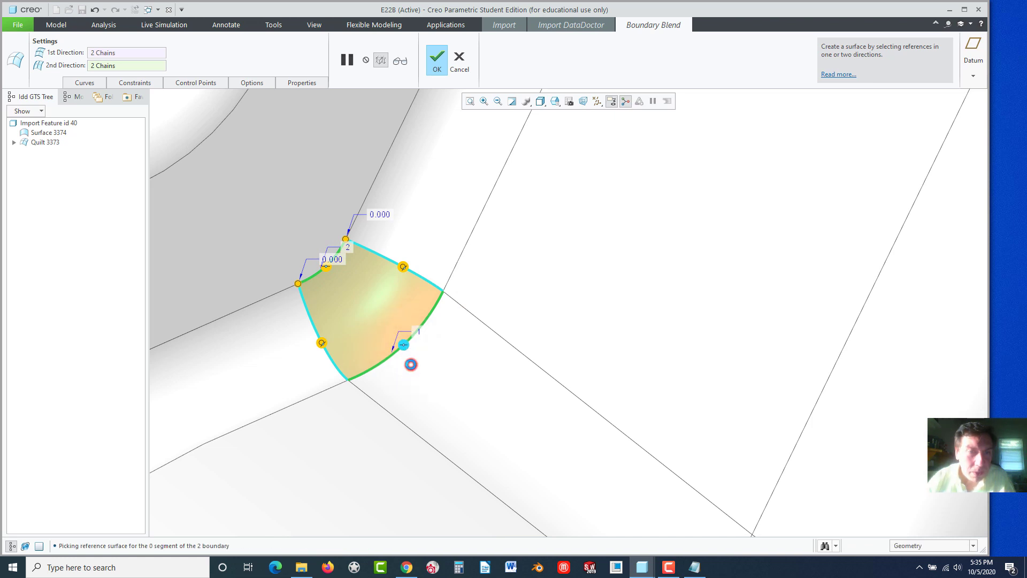
pyautogui.rightClick(328, 271)
pyautogui.click(337, 291)
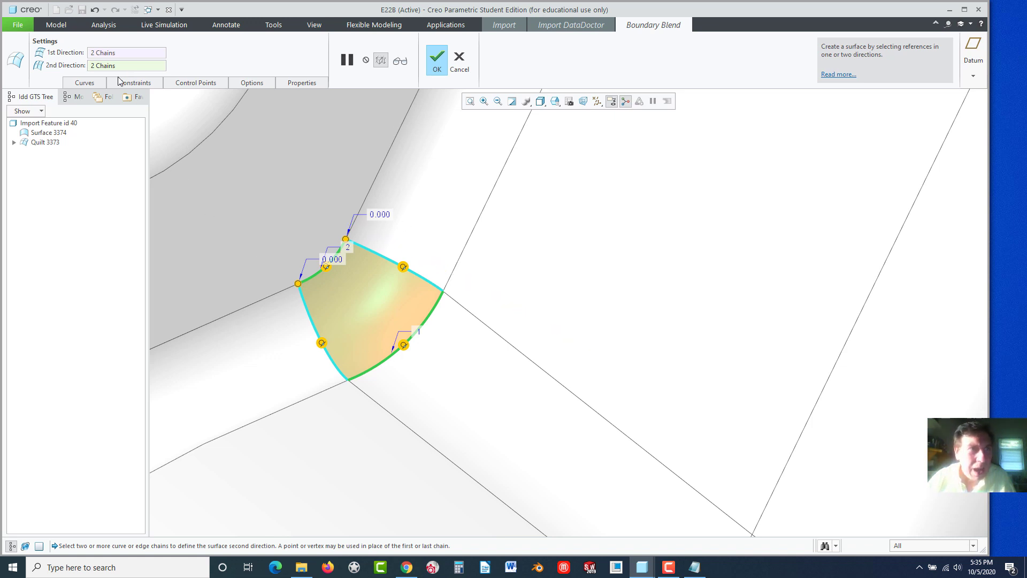
pyautogui.click(91, 87)
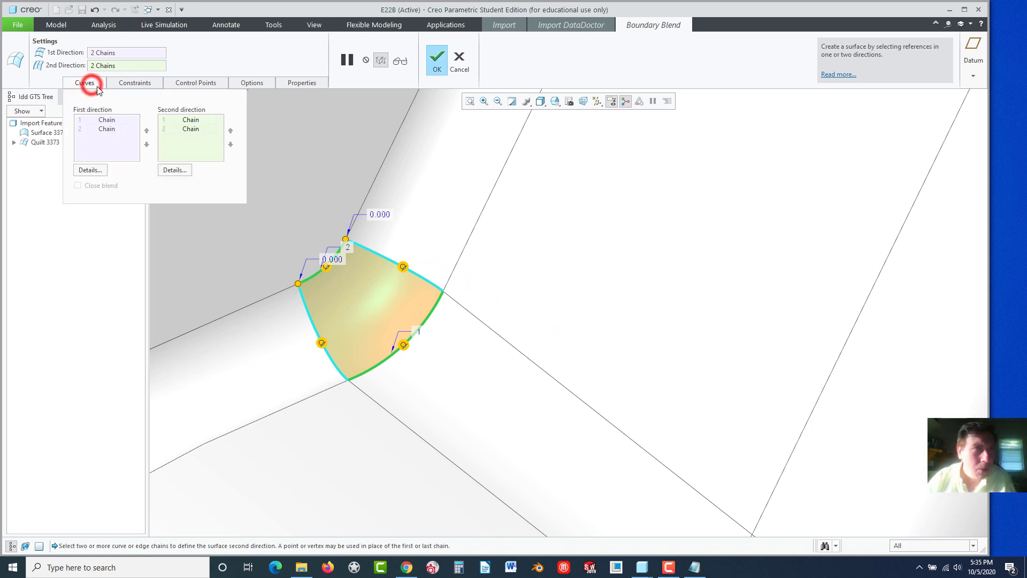
pyautogui.click(136, 84)
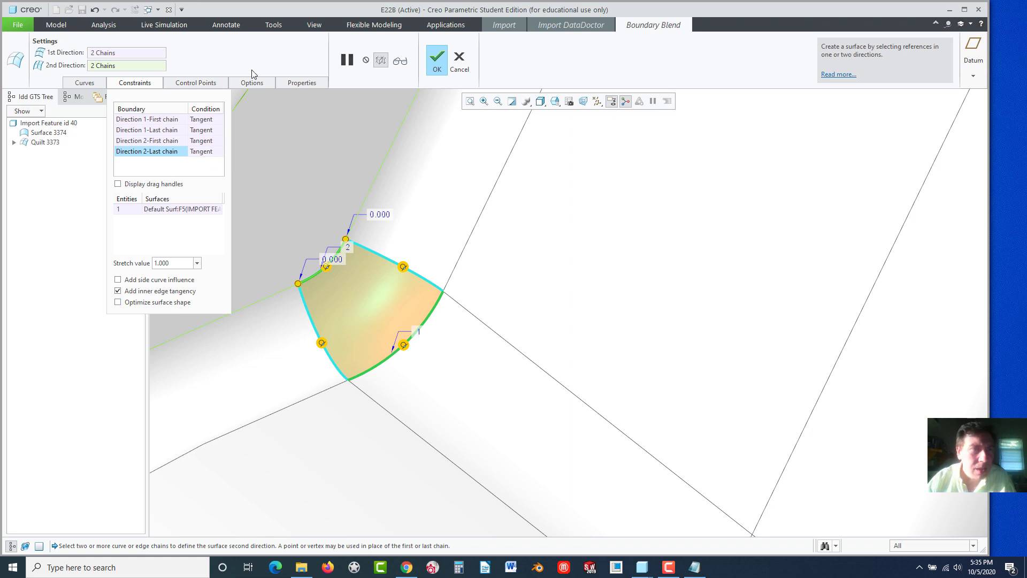
pyautogui.click(437, 59)
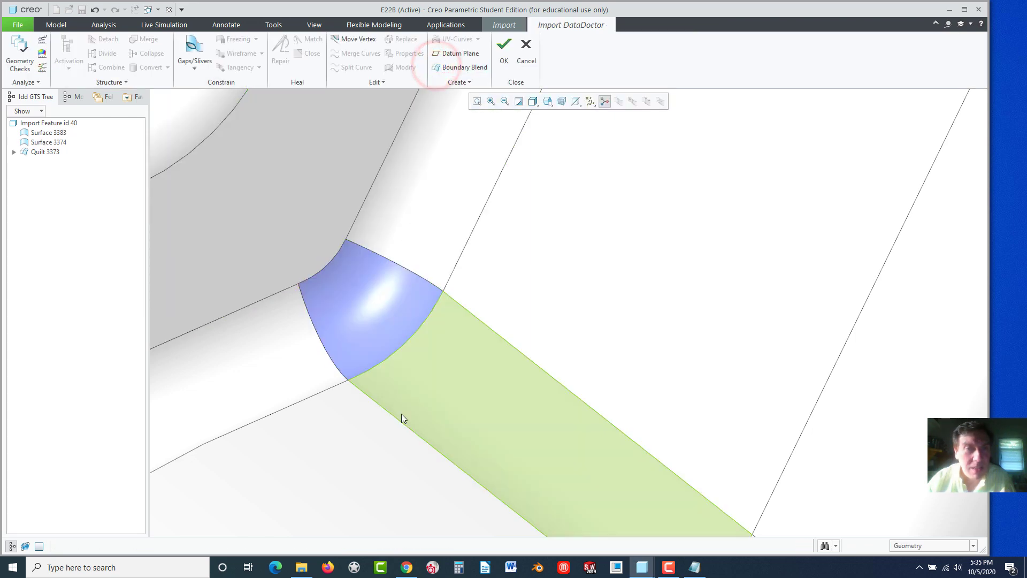
pyautogui.scroll(-2, 402, 420)
pyautogui.scroll(-5, 403, 424)
pyautogui.moveTo(403, 424); pyautogui.dragTo(471, 401, button='middle')
pyautogui.scroll(8, 449, 357)
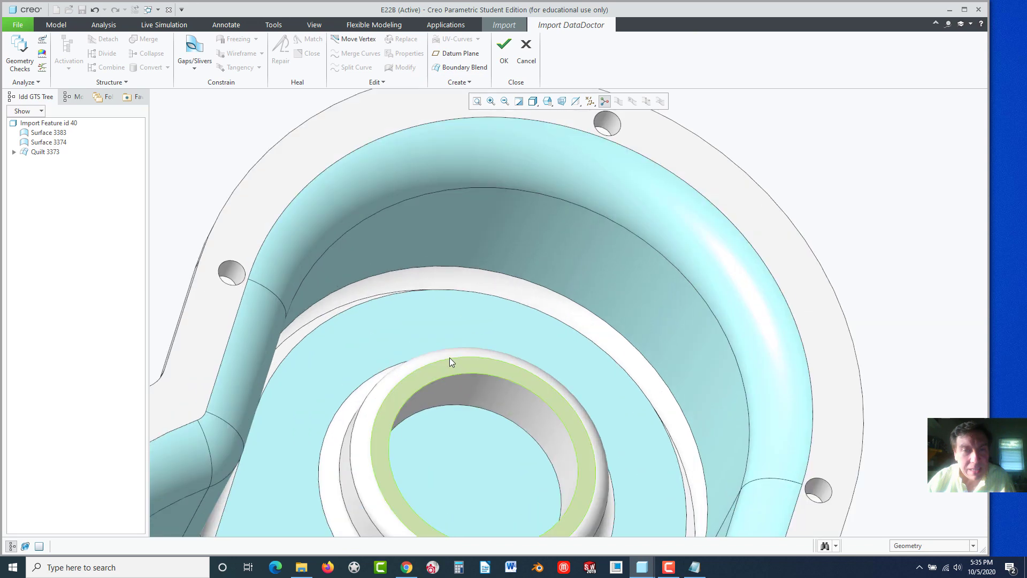
pyautogui.scroll(-5, 417, 347)
pyautogui.scroll(6, 389, 194)
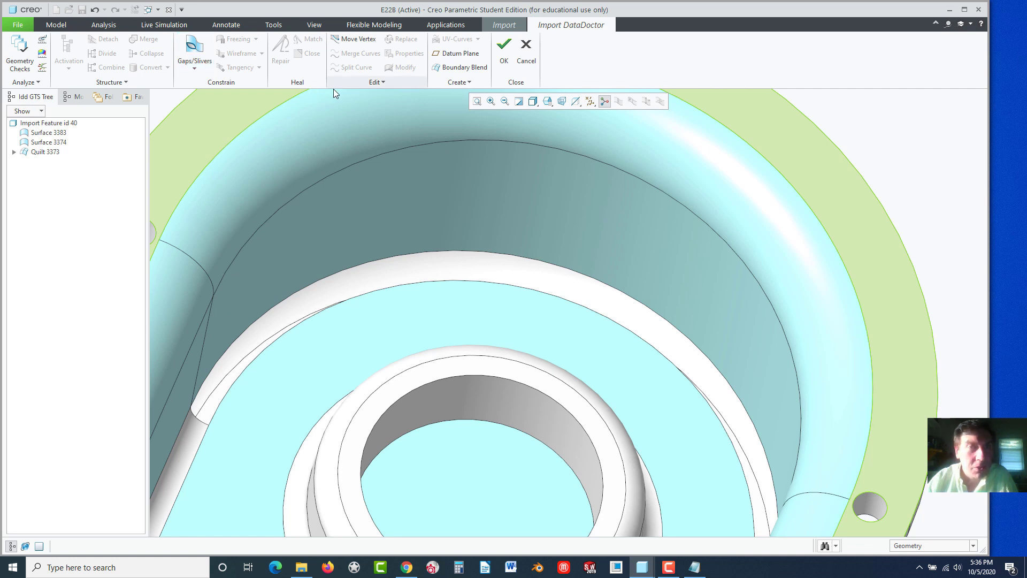
# Start a boundary blend on the inner-wall gap with two edges per direction, including both arc edges.
pyautogui.click(455, 70)
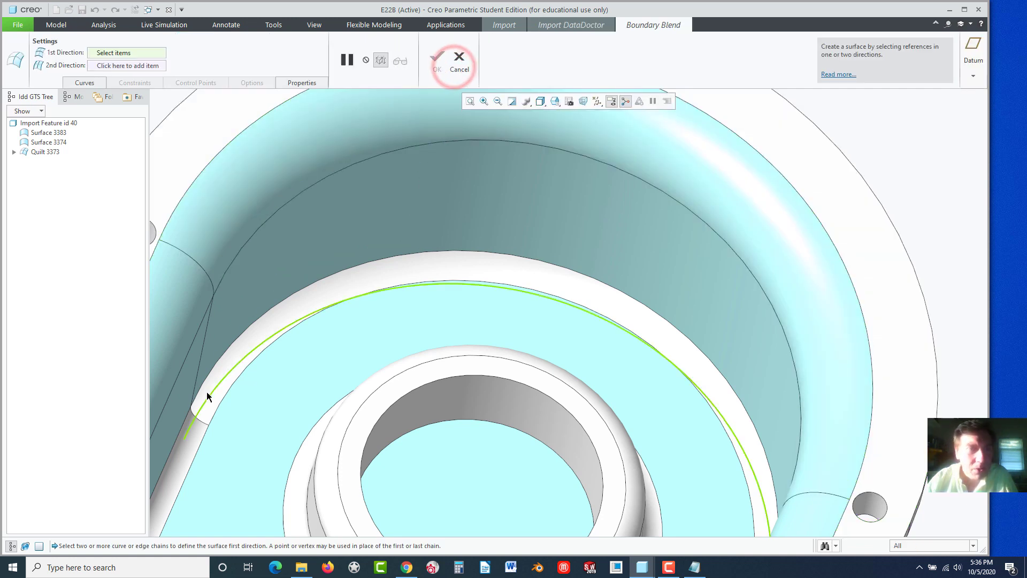
pyautogui.click(202, 423)
pyautogui.scroll(-5, 363, 459)
pyautogui.scroll(8, 573, 486)
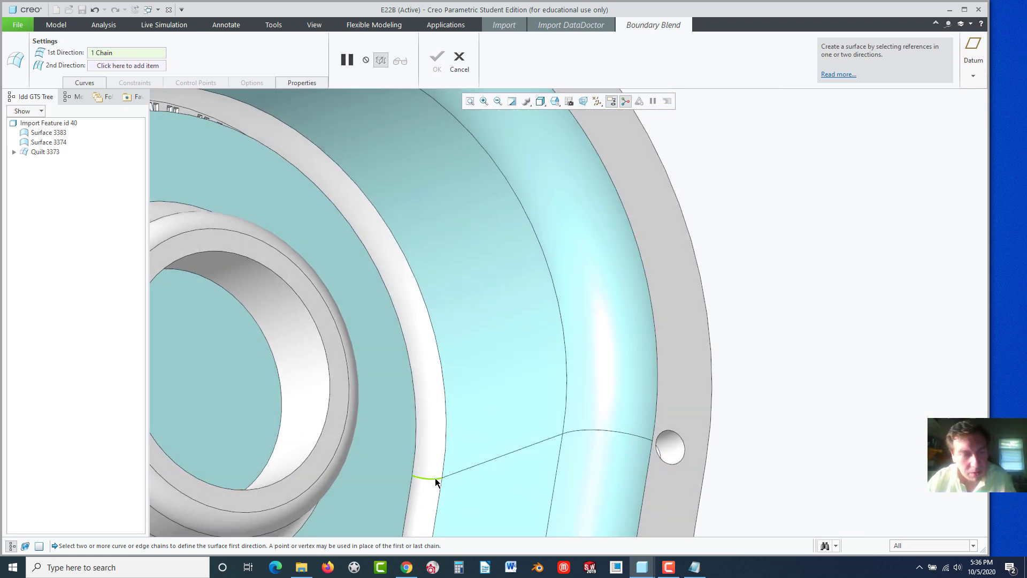
pyautogui.keyDown('ctrl'); pyautogui.click(435, 477); pyautogui.keyUp('ctrl')
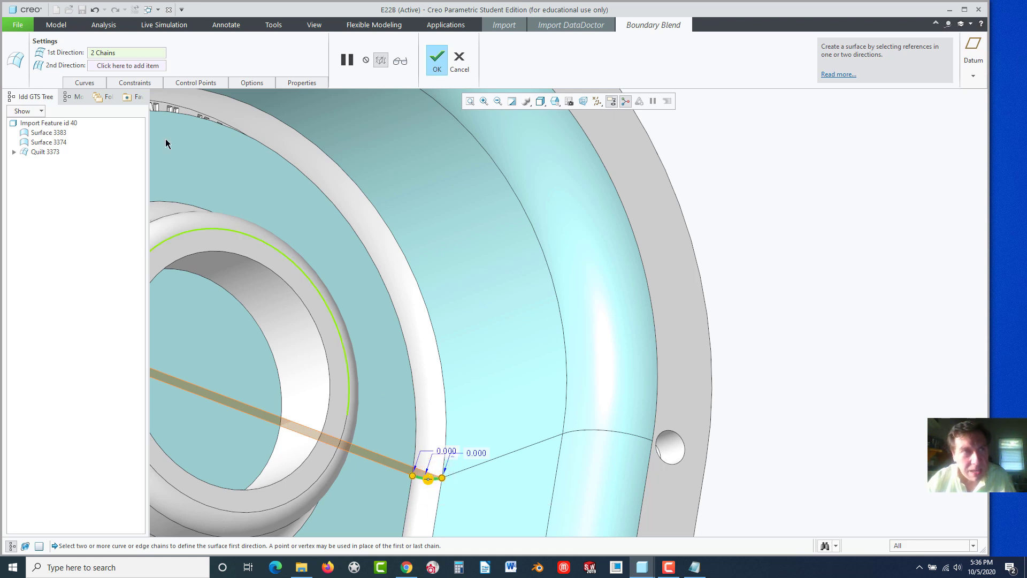
pyautogui.click(100, 65)
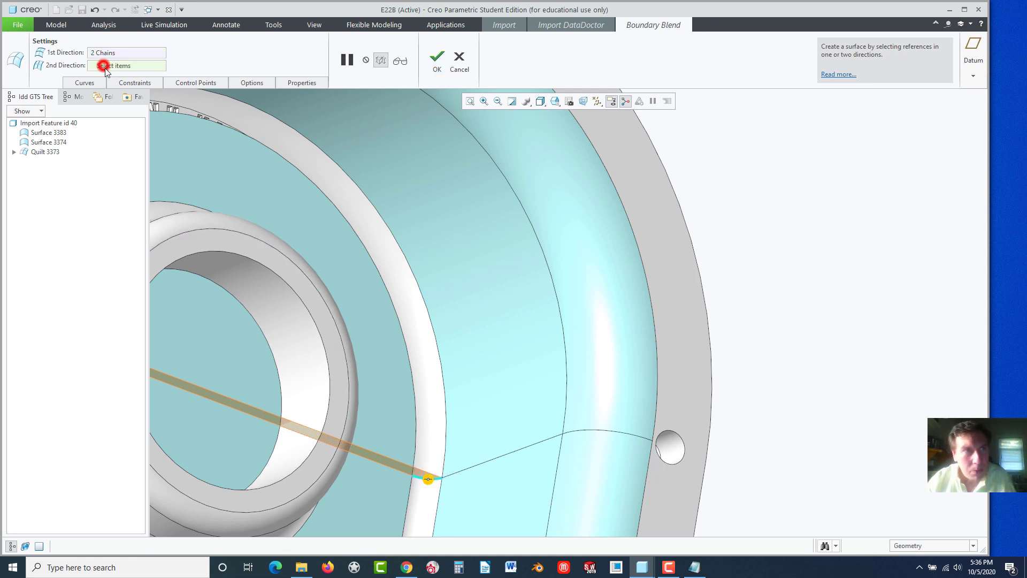
pyautogui.click(421, 296)
pyautogui.keyDown('ctrl'); pyautogui.click(391, 301); pyautogui.keyUp('ctrl')
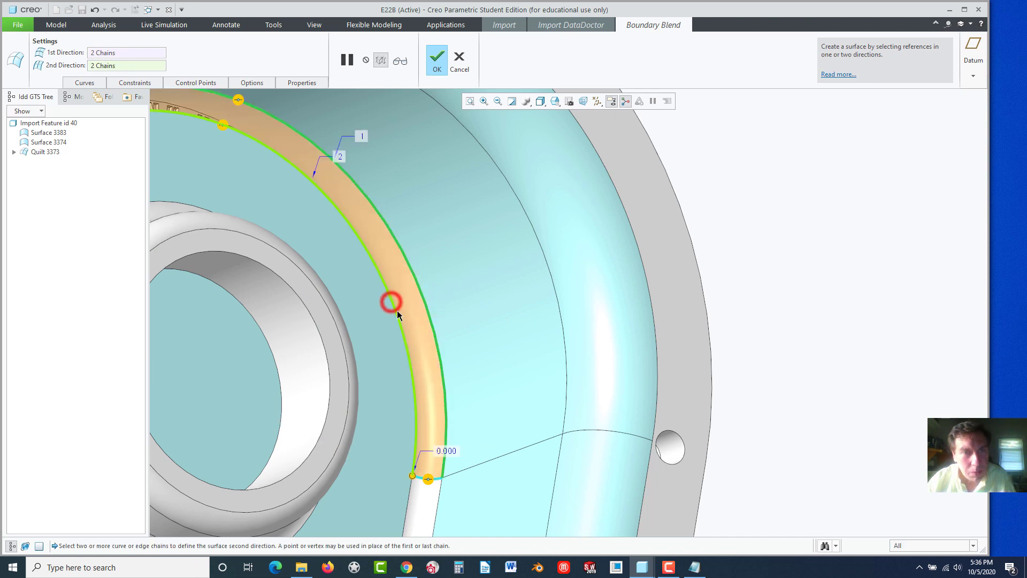
# Set all four blend boundaries to Tangent and confirm Surface 3392.
pyautogui.scroll(-3, 380, 309)
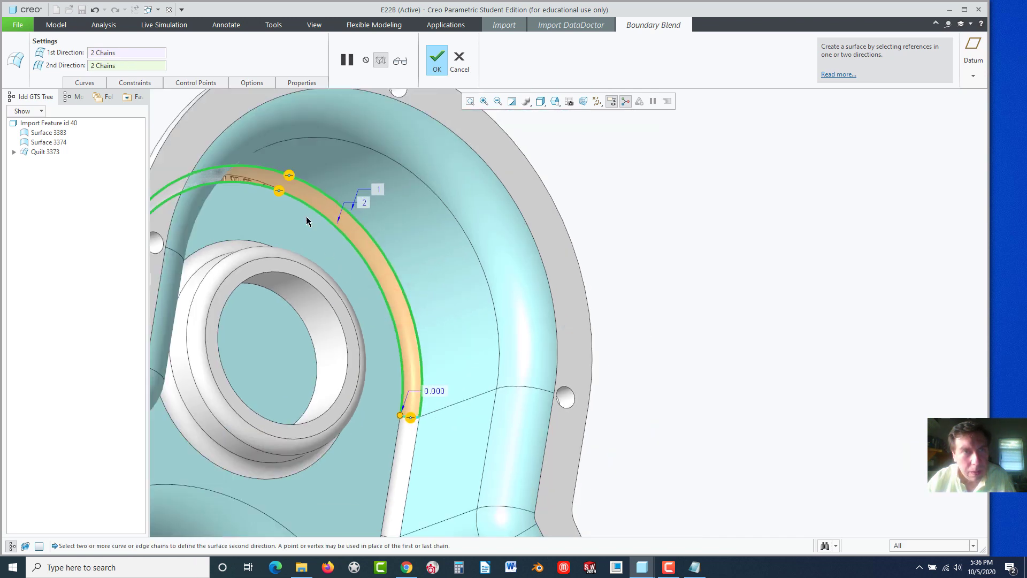
pyautogui.rightClick(278, 191)
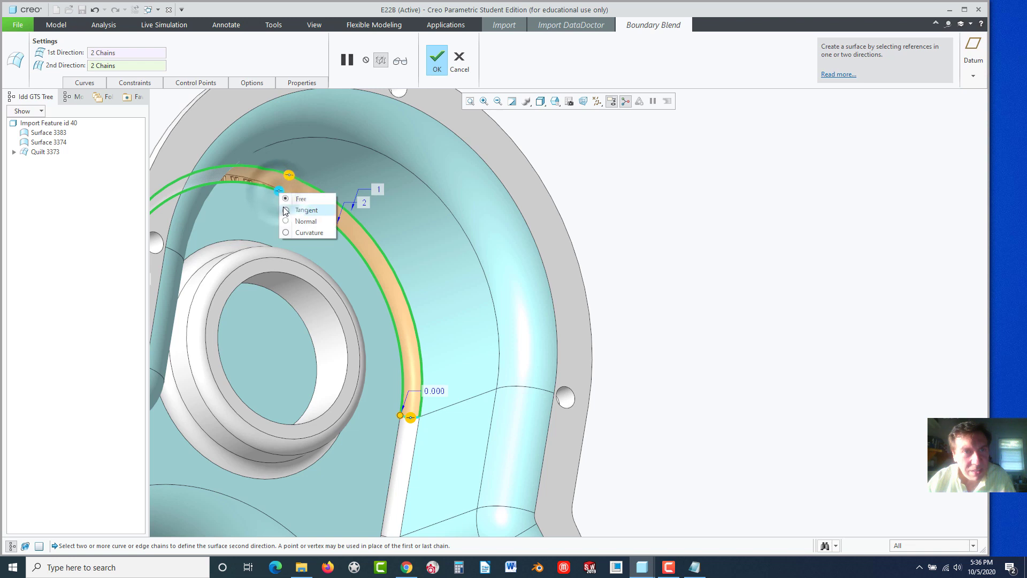
pyautogui.click(286, 210)
pyautogui.rightClick(291, 175)
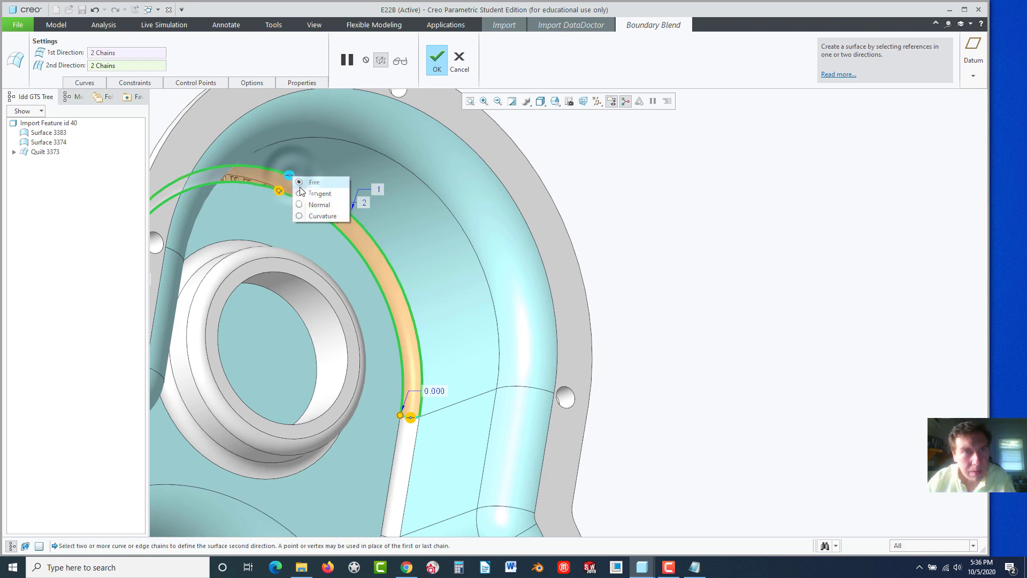
pyautogui.click(301, 193)
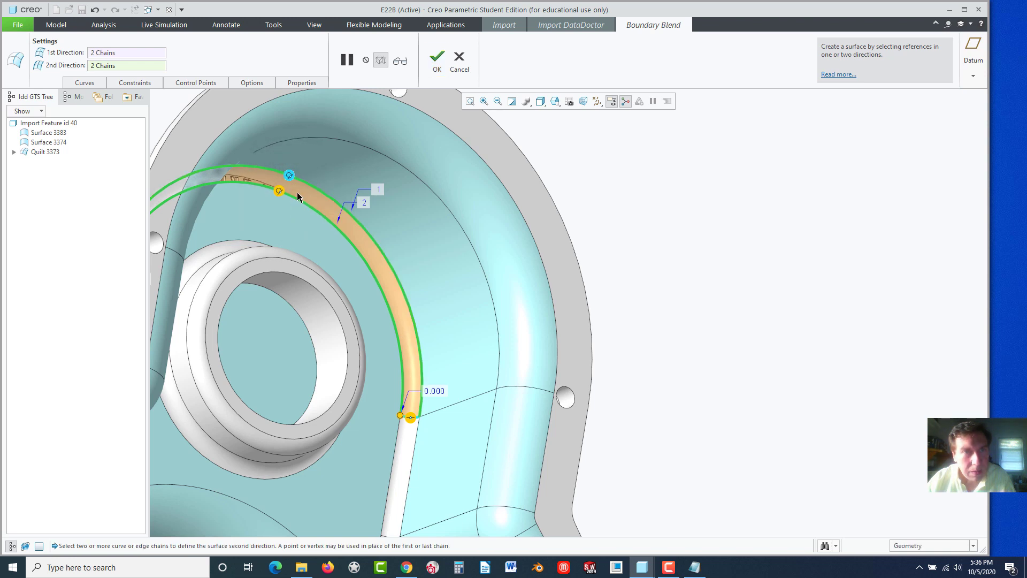
pyautogui.rightClick(411, 417)
pyautogui.click(420, 436)
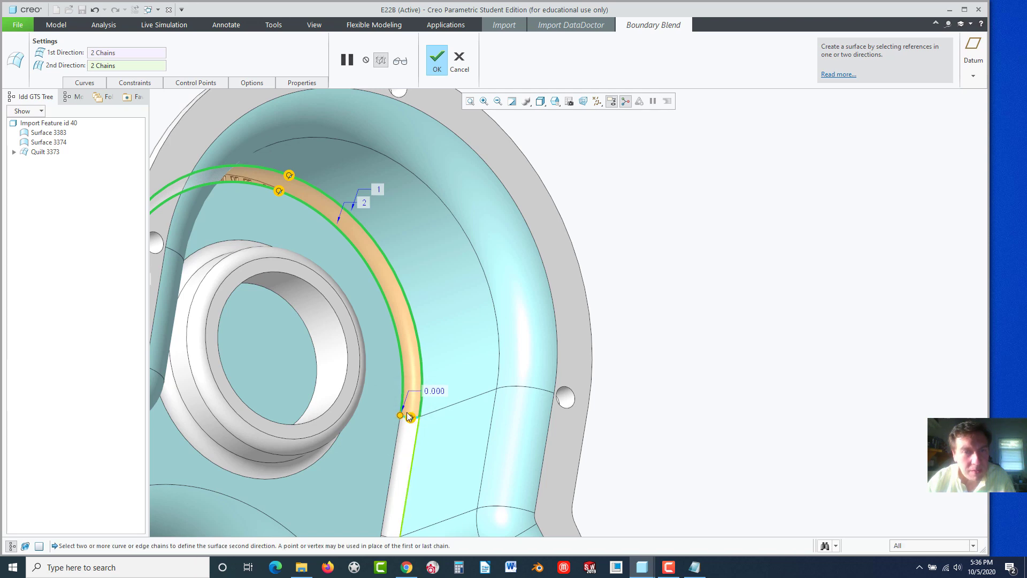
pyautogui.moveTo(410, 417); pyautogui.dragTo(234, 379, button='middle')
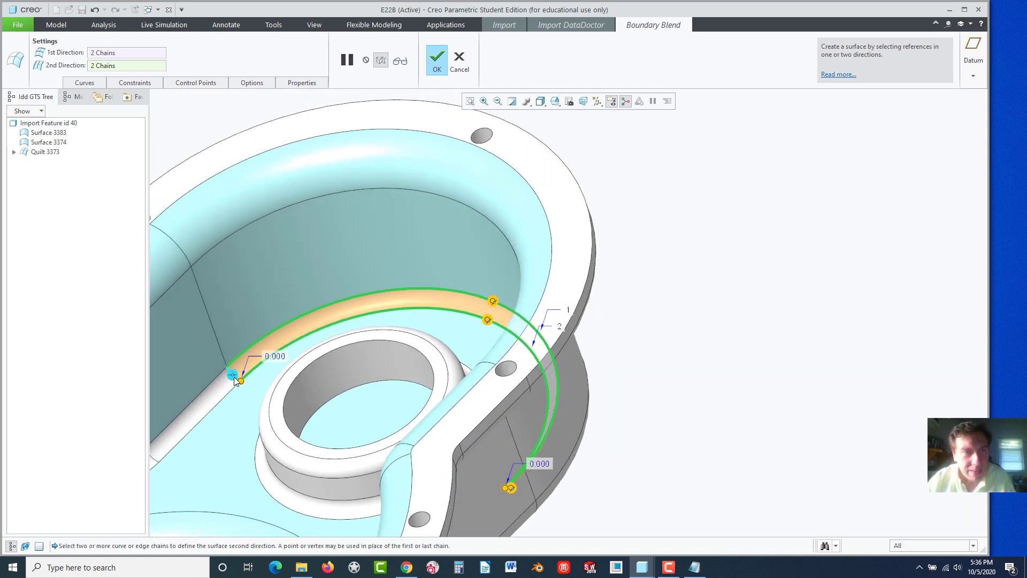
pyautogui.rightClick(233, 377)
pyautogui.click(242, 396)
pyautogui.scroll(-3, 335, 379)
pyautogui.moveTo(344, 390); pyautogui.dragTo(406, 225, button='middle')
pyautogui.click(438, 59)
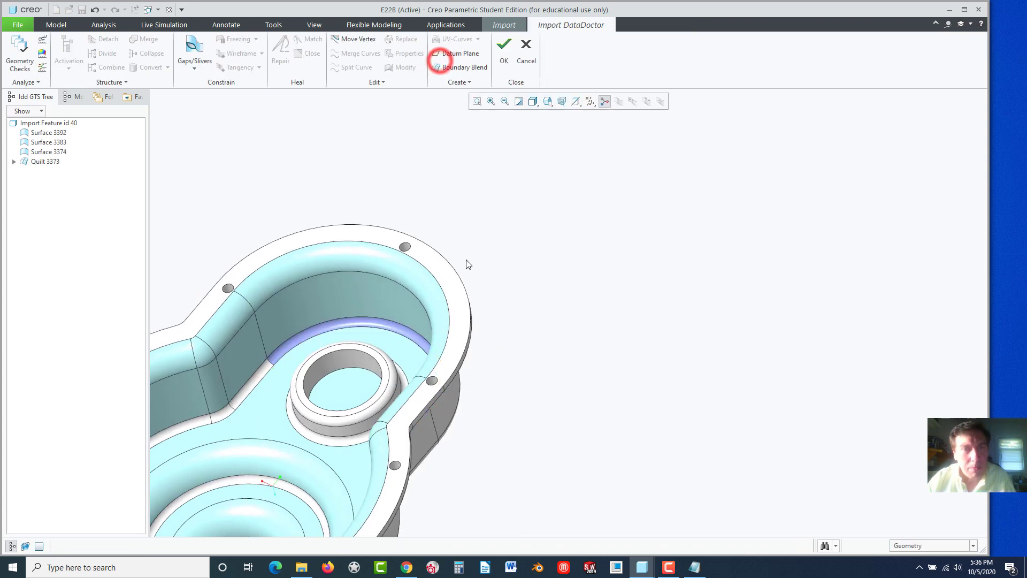
pyautogui.scroll(-3, 467, 264)
pyautogui.moveTo(276, 276); pyautogui.dragTo(438, 345, button='middle')
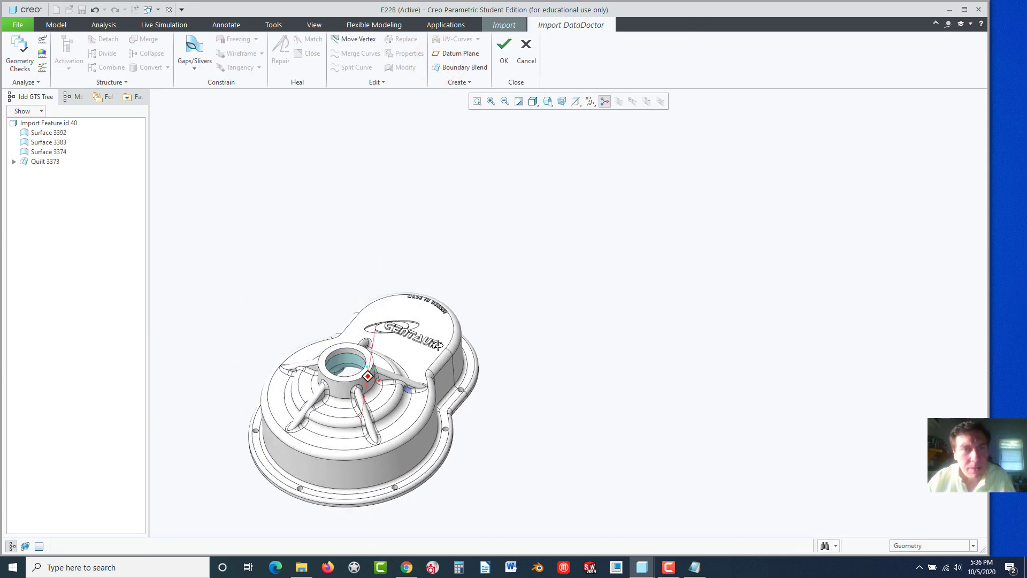
pyautogui.scroll(3, 313, 386)
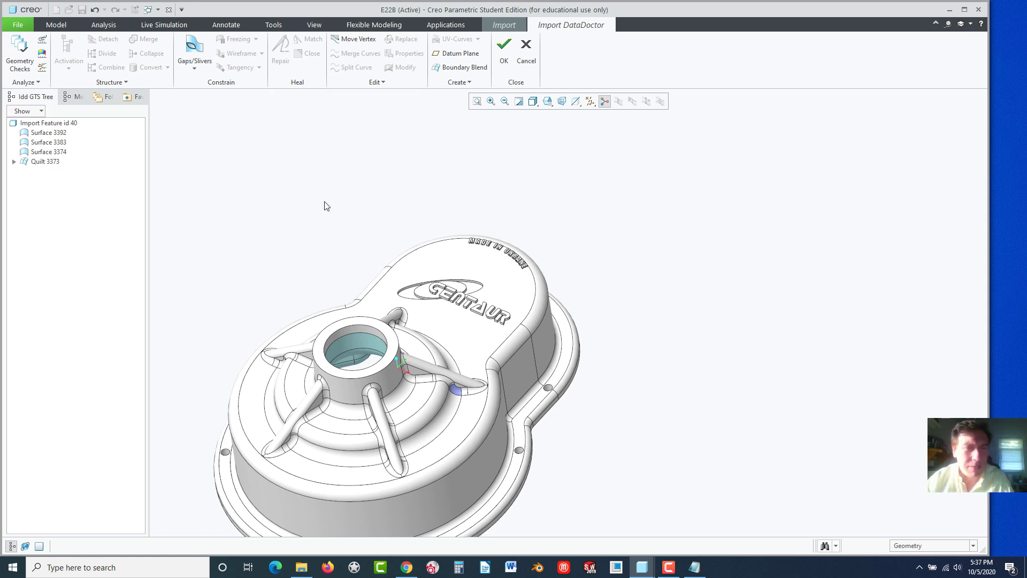
pyautogui.scroll(3, 324, 209)
pyautogui.scroll(-3, 277, 291)
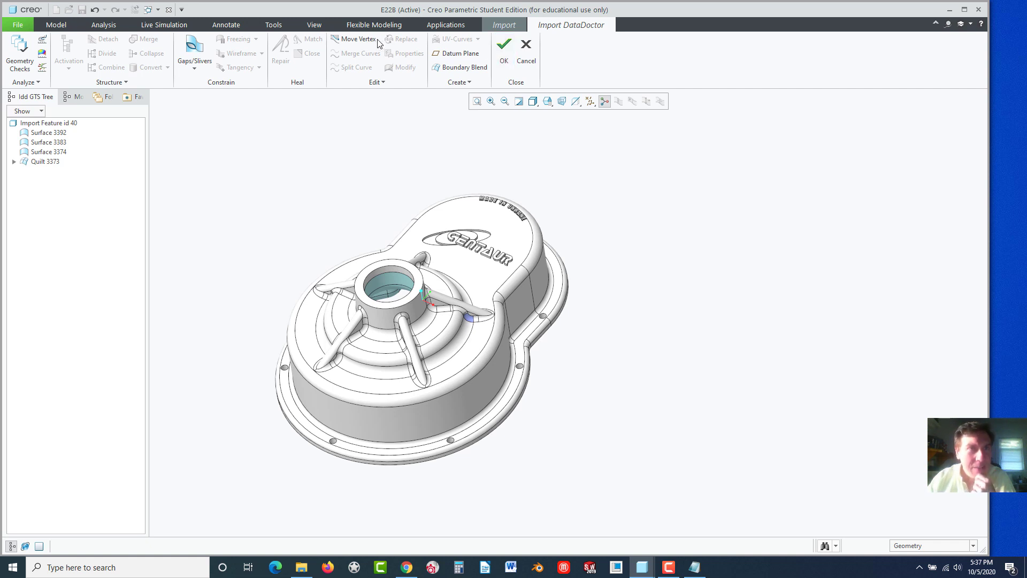
# Exit Import DataDoctor and set Body Options to create a new body, Body 2.
pyautogui.click(502, 52)
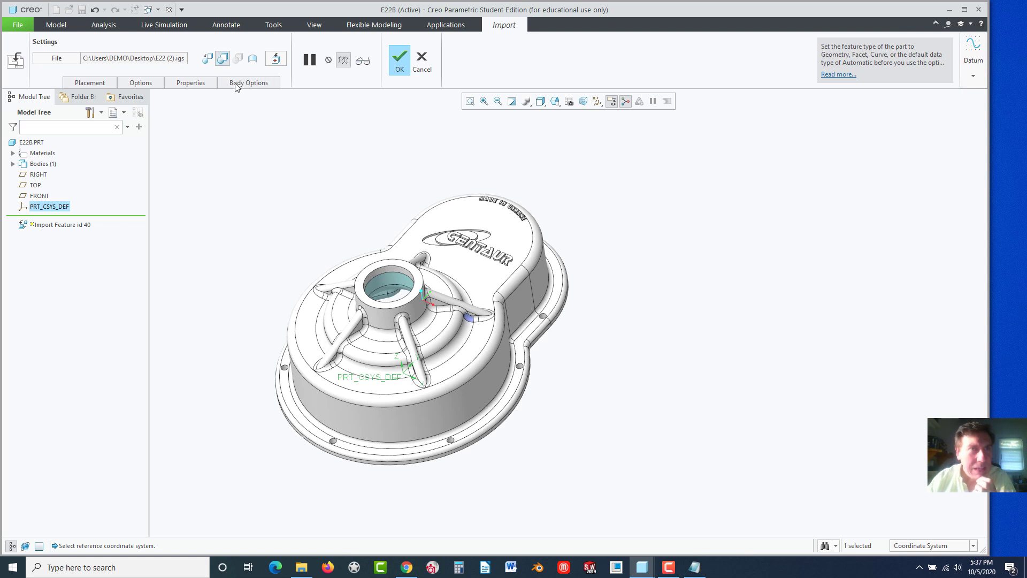
pyautogui.click(236, 84)
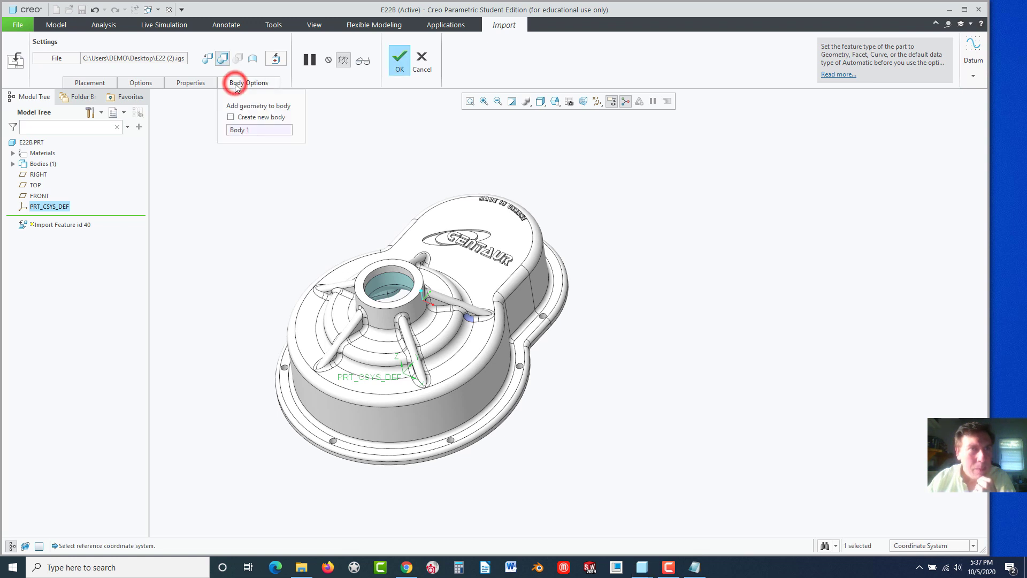
pyautogui.click(231, 117)
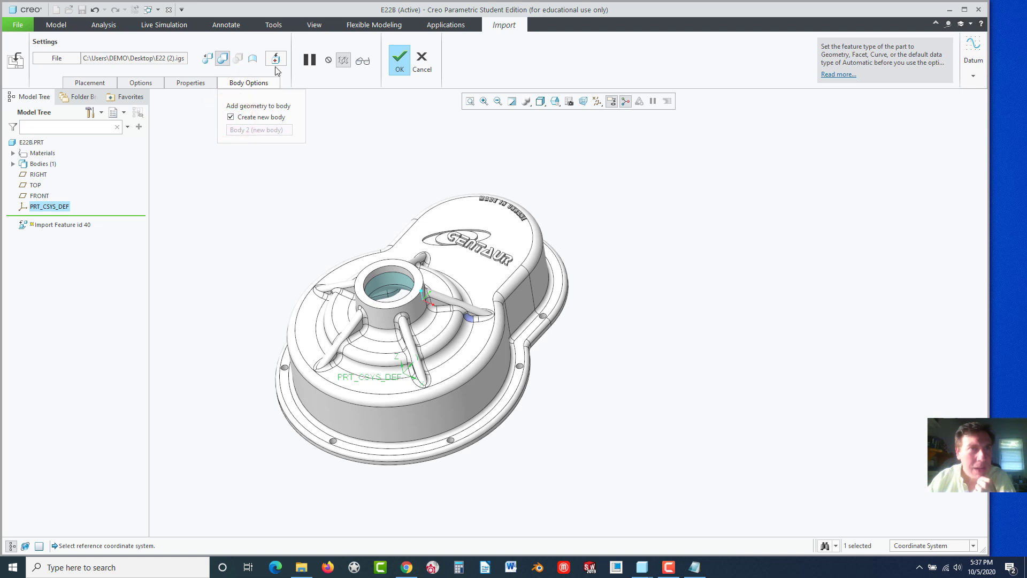
# Reinspect the small fillet surface in Import DataDoctor, exit, and recheck the Body Options placement.
pyautogui.click(276, 59)
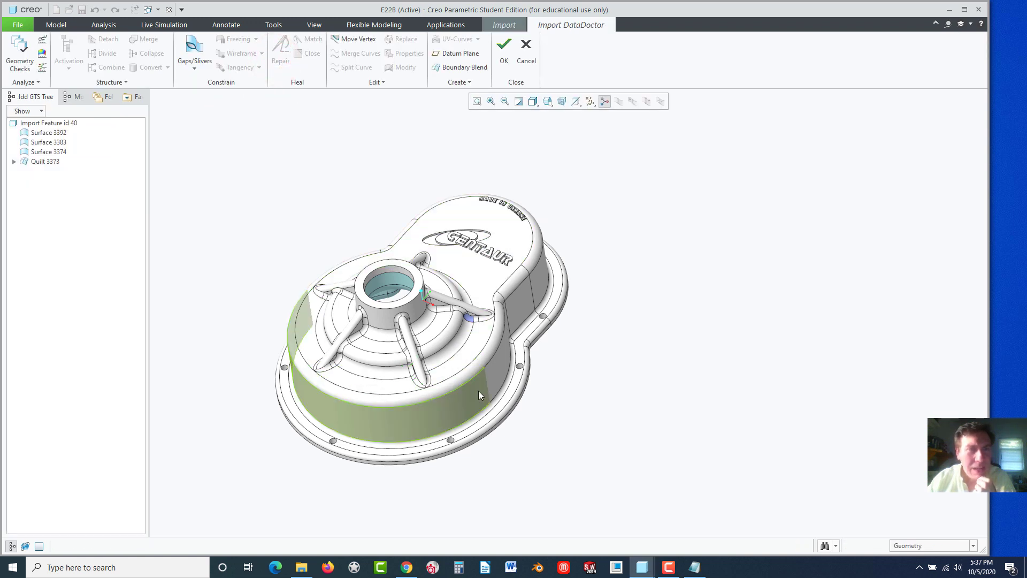
pyautogui.scroll(6, 467, 307)
pyautogui.click(447, 283)
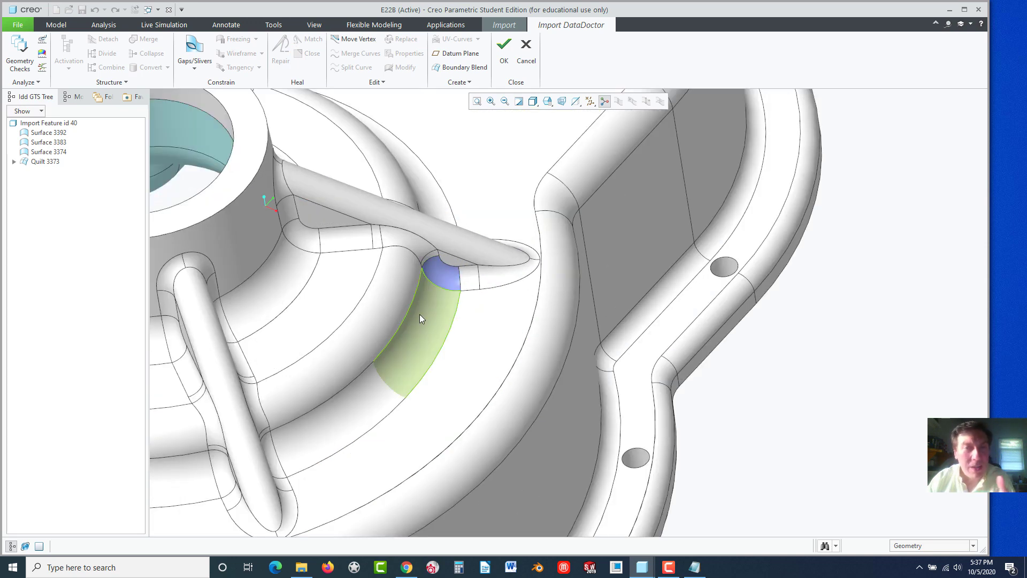
pyautogui.scroll(1, 431, 284)
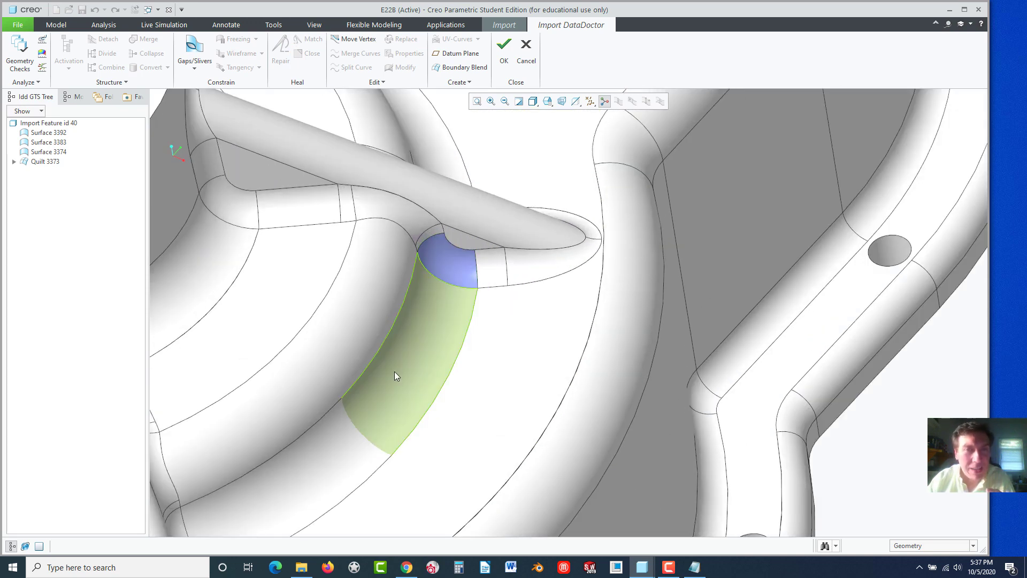
pyautogui.scroll(-3, 396, 374)
pyautogui.scroll(-5, 396, 371)
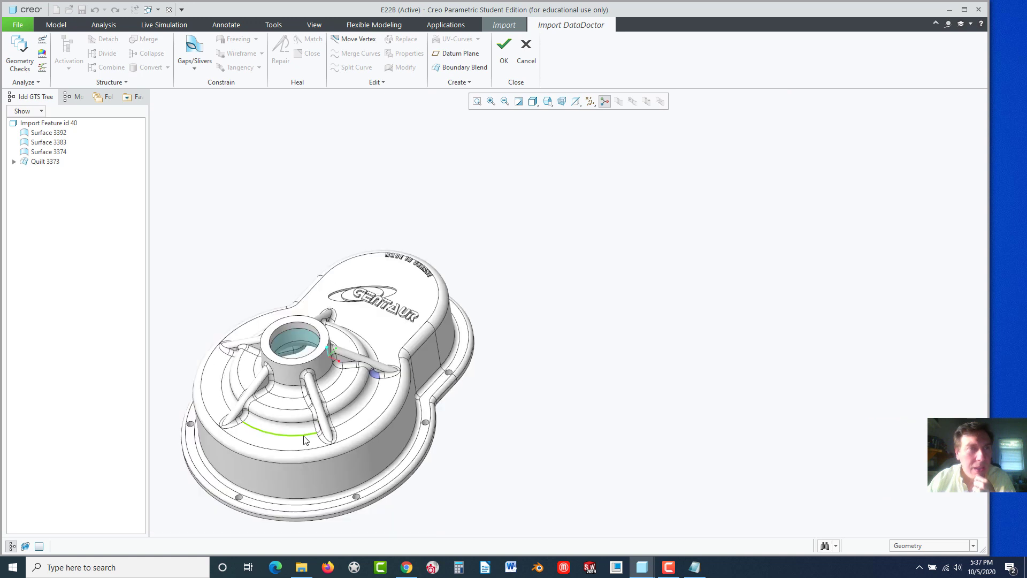
pyautogui.scroll(1, 242, 429)
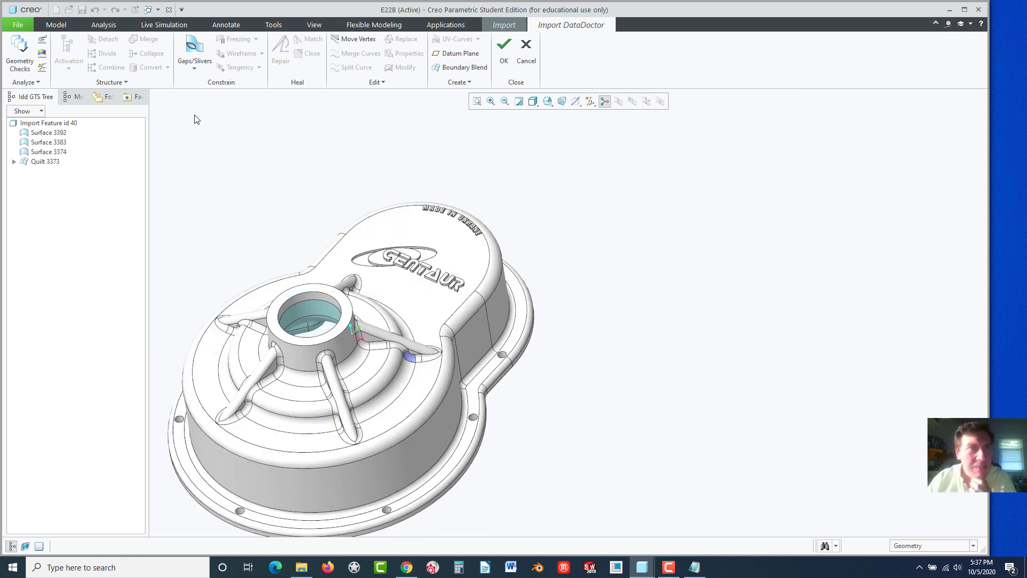
pyautogui.click(507, 55)
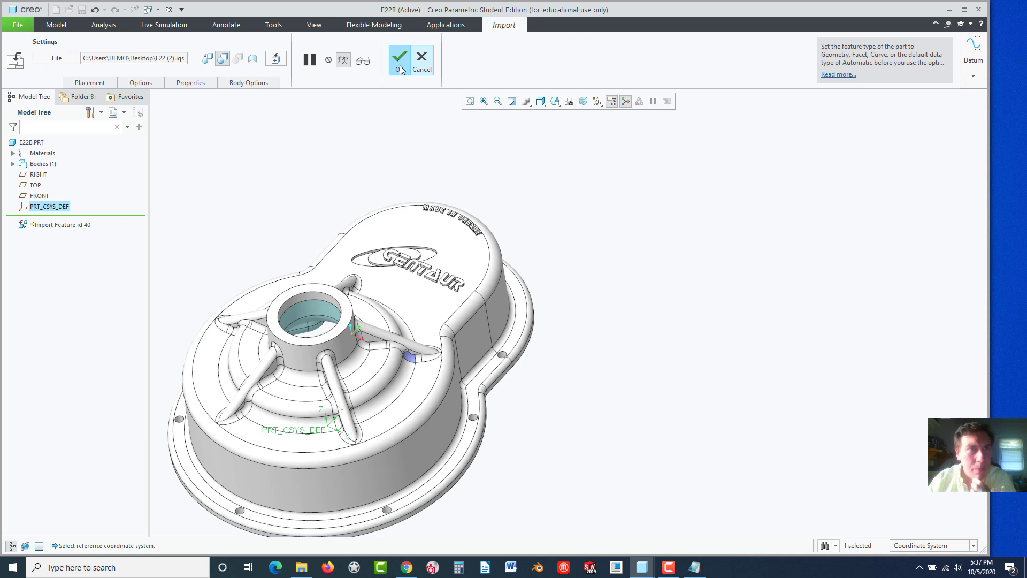
pyautogui.click(249, 82)
pyautogui.click(258, 80)
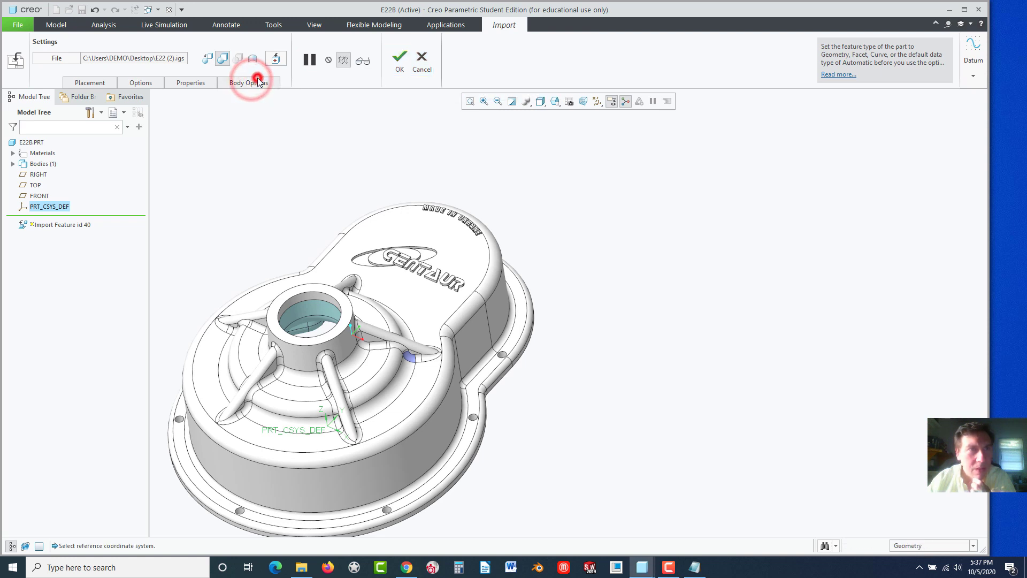
pyautogui.click(401, 63)
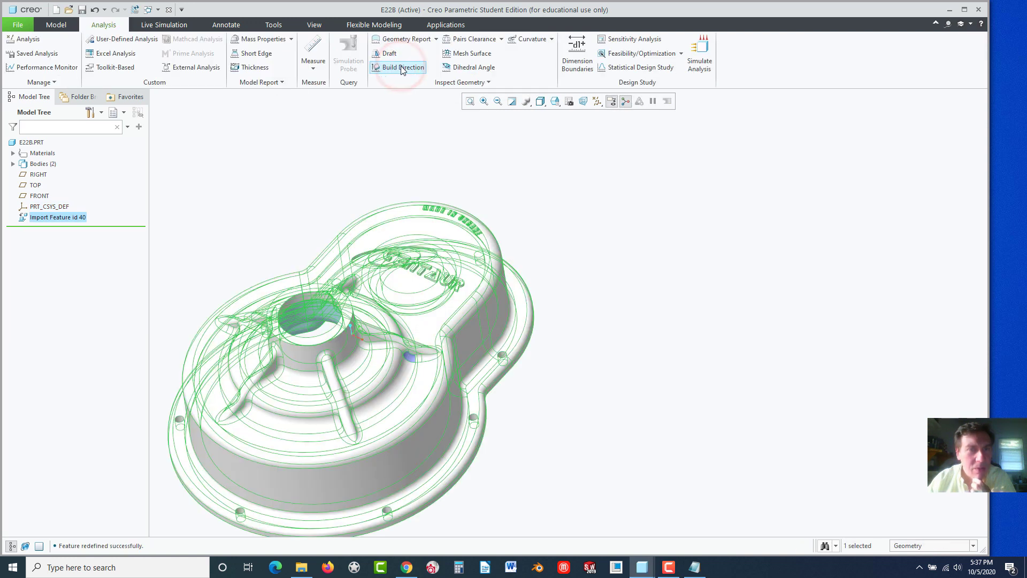
pyautogui.click(587, 335)
pyautogui.moveTo(586, 334)
pyautogui.mouseDown(button='middle')
pyautogui.moveTo(528, 368)
pyautogui.moveTo(589, 329)
pyautogui.moveTo(453, 374)
pyautogui.moveTo(459, 310)
pyautogui.moveTo(325, 210)
pyautogui.mouseUp(button='middle')
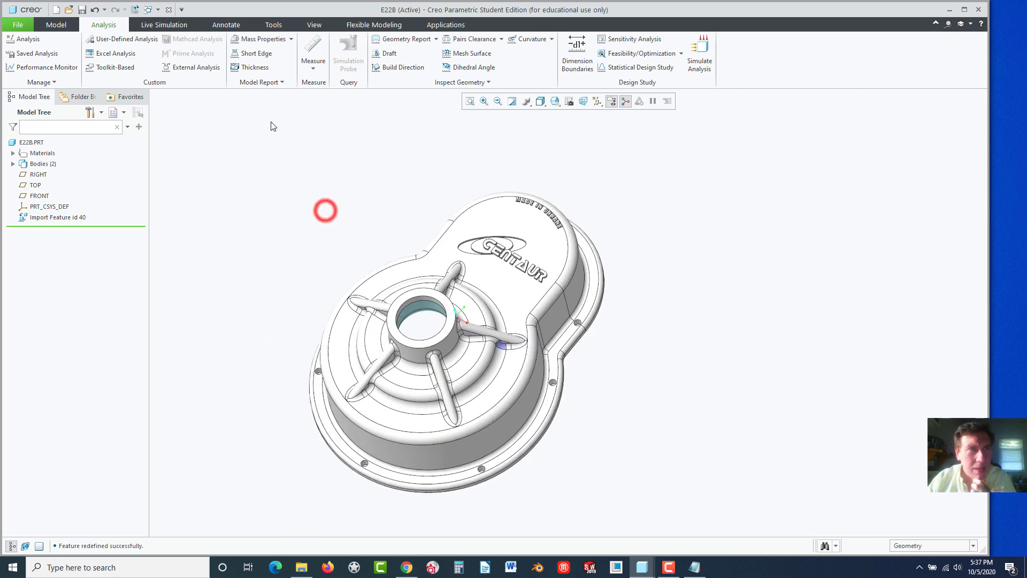
pyautogui.click(263, 39)
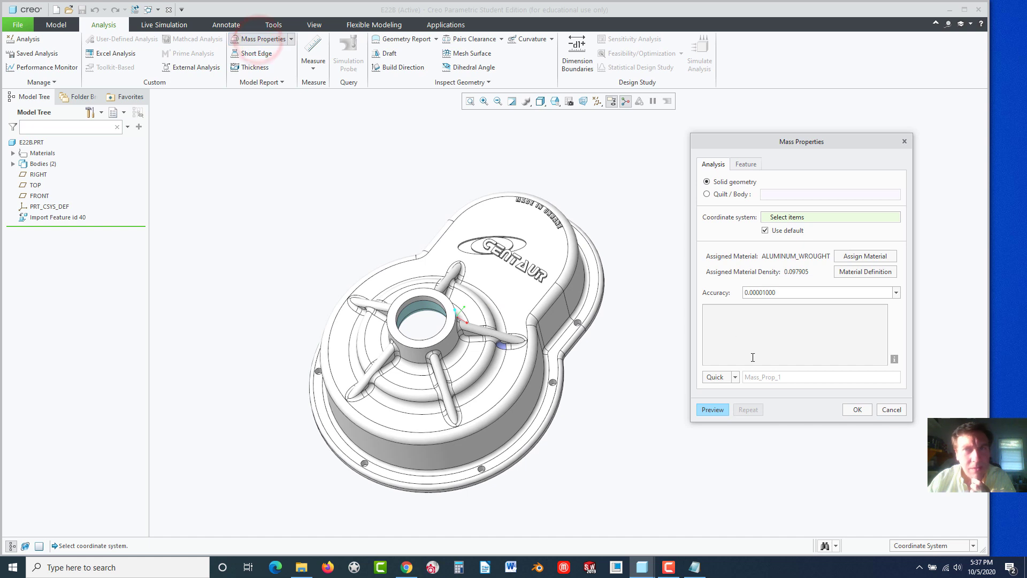
pyautogui.click(713, 410)
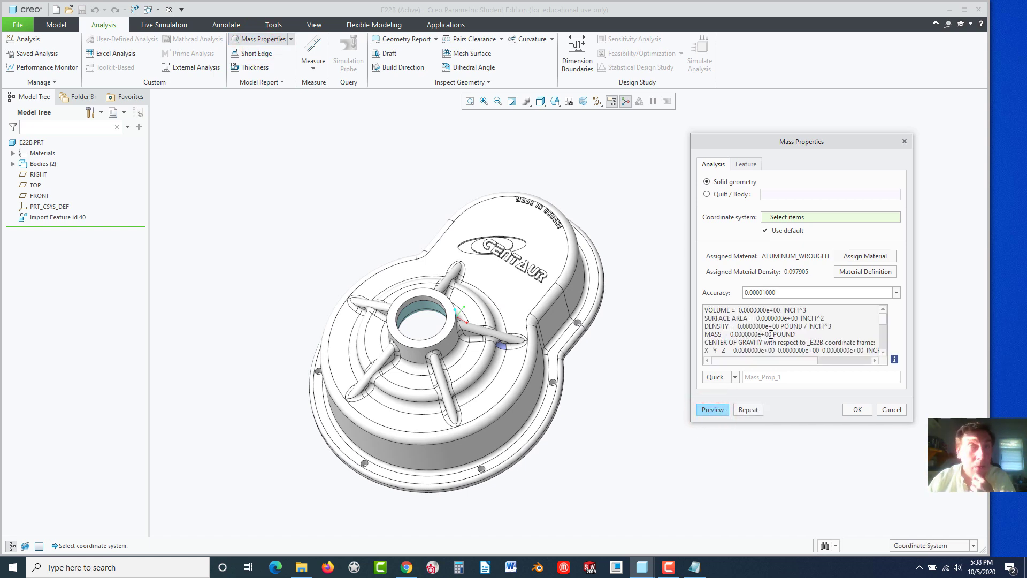
pyautogui.click(905, 142)
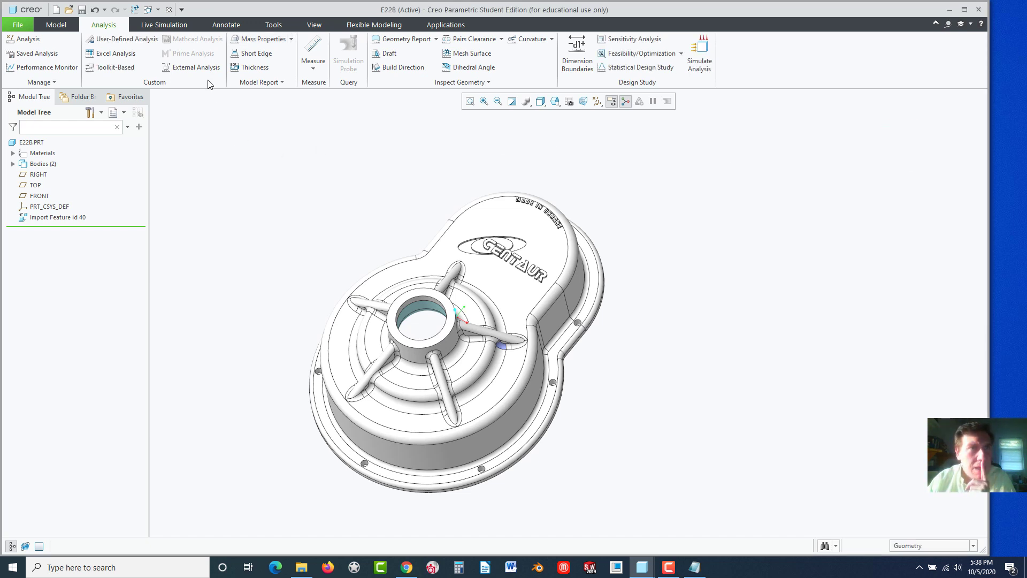
# Save a copy of part E22B as IGES file e22f.igs on the Desktop.
pyautogui.click(17, 25)
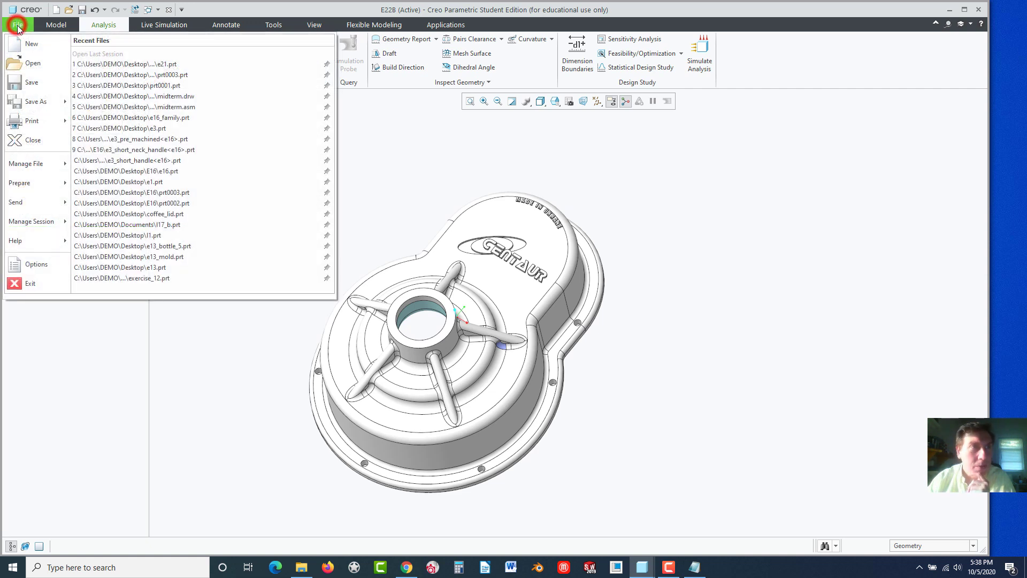
pyautogui.moveTo(41, 102)
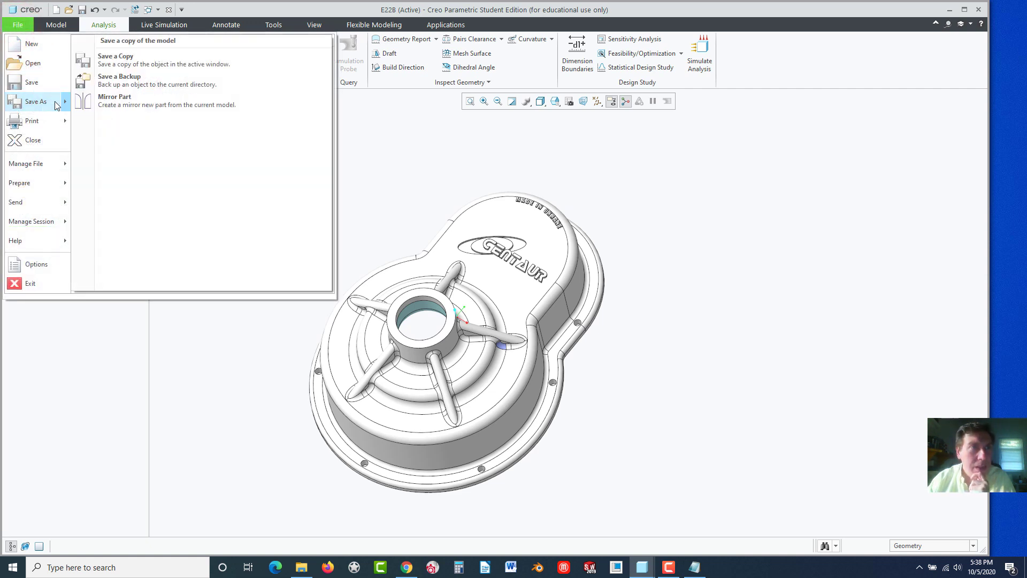
pyautogui.click(126, 62)
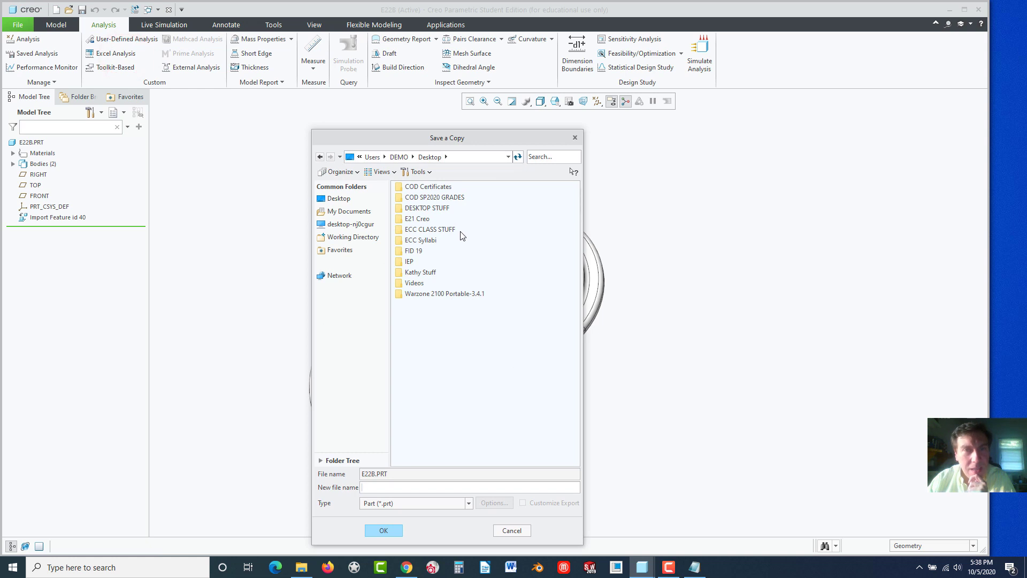
pyautogui.click(415, 503)
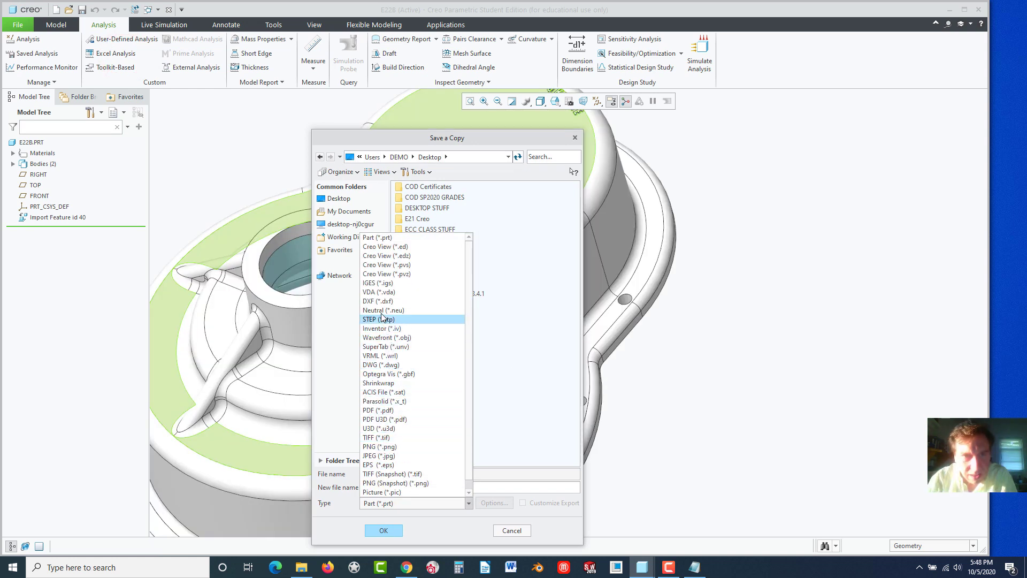
pyautogui.click(379, 283)
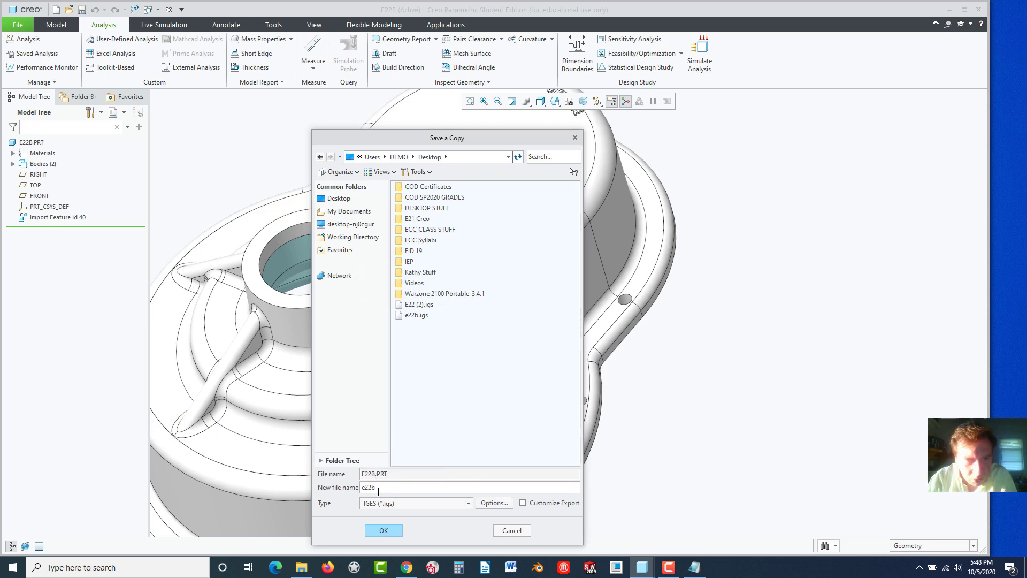
pyautogui.moveTo(375, 487); pyautogui.dragTo(385, 484)
pyautogui.write('f')
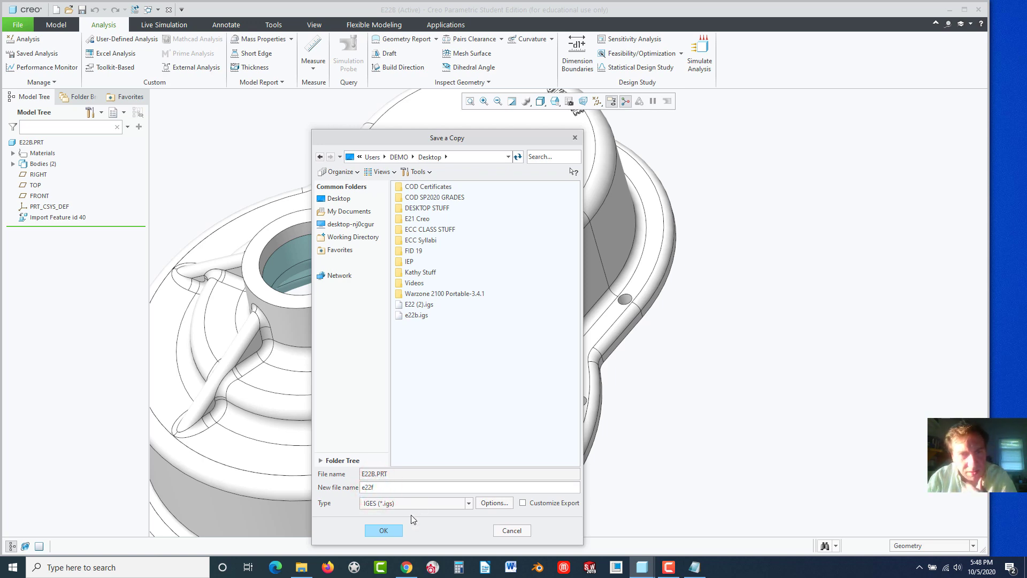
pyautogui.click(386, 531)
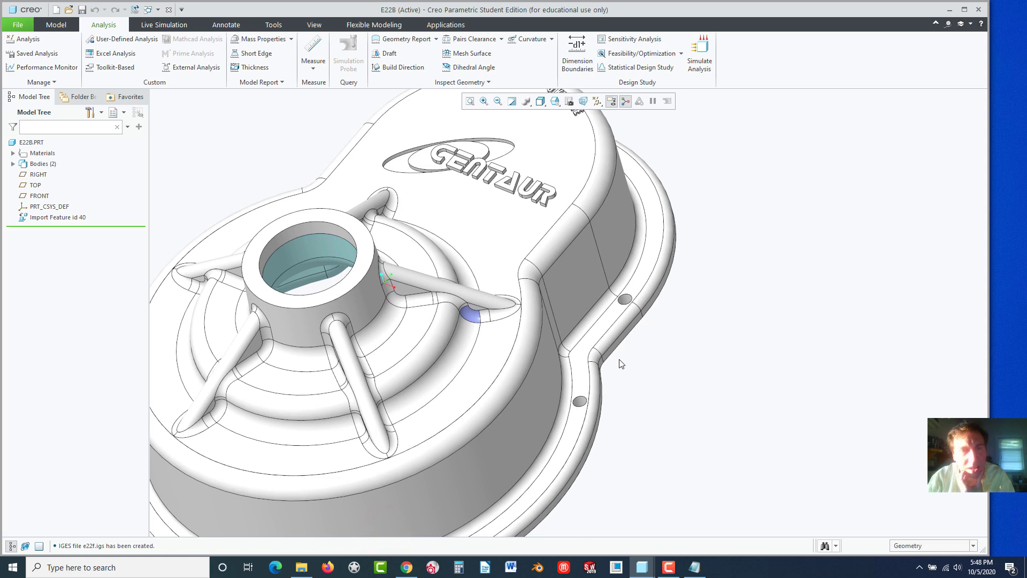
# Open e22f.igs for import, filtering the file list to IGES files.
pyautogui.click(69, 9)
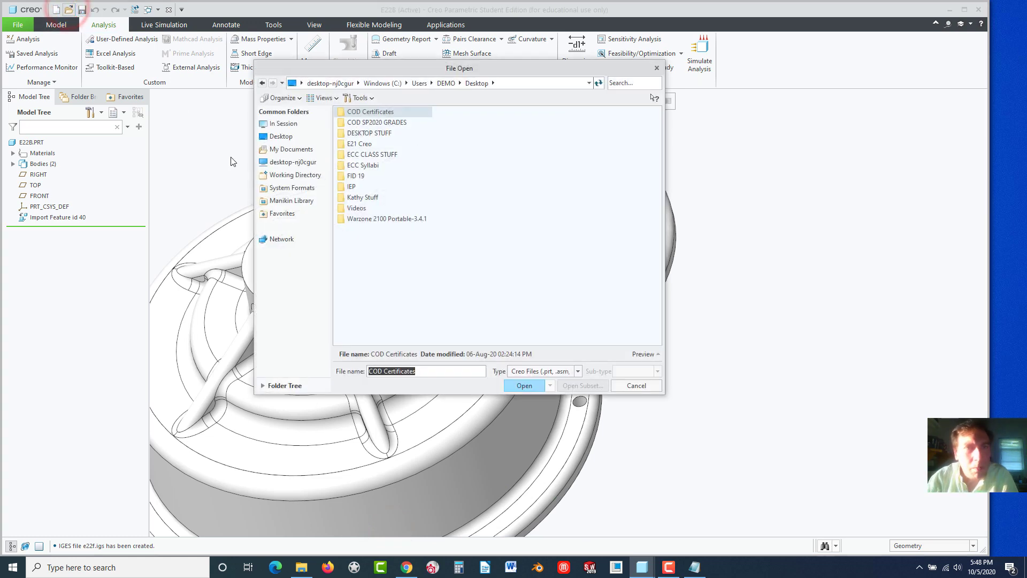
pyautogui.click(522, 371)
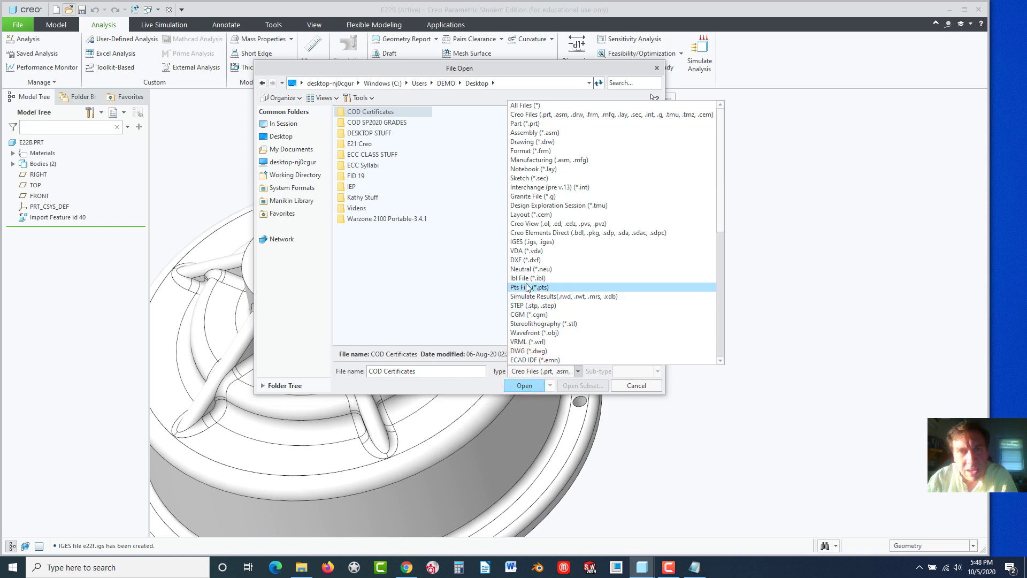
pyautogui.click(523, 242)
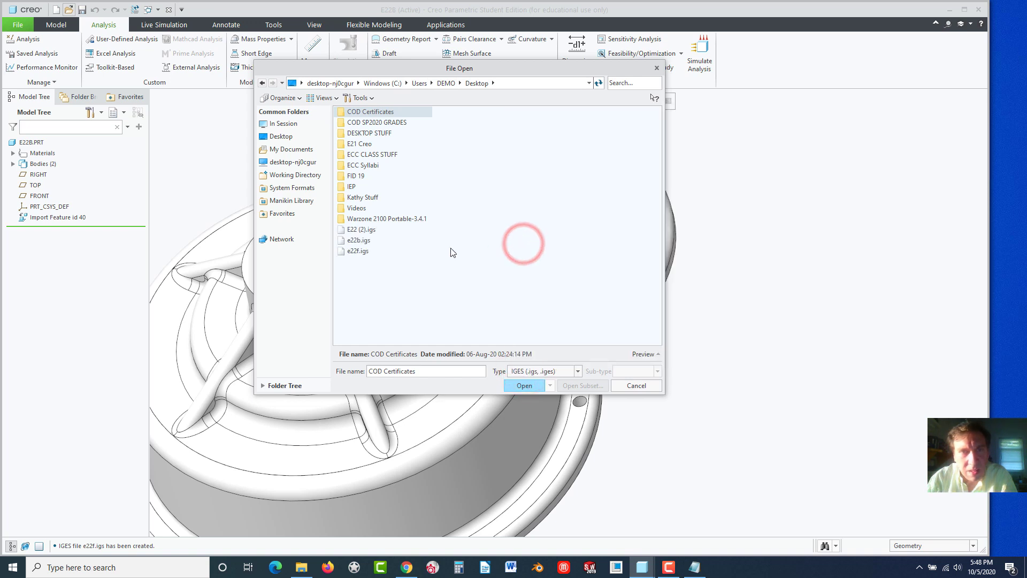
pyautogui.click(357, 251)
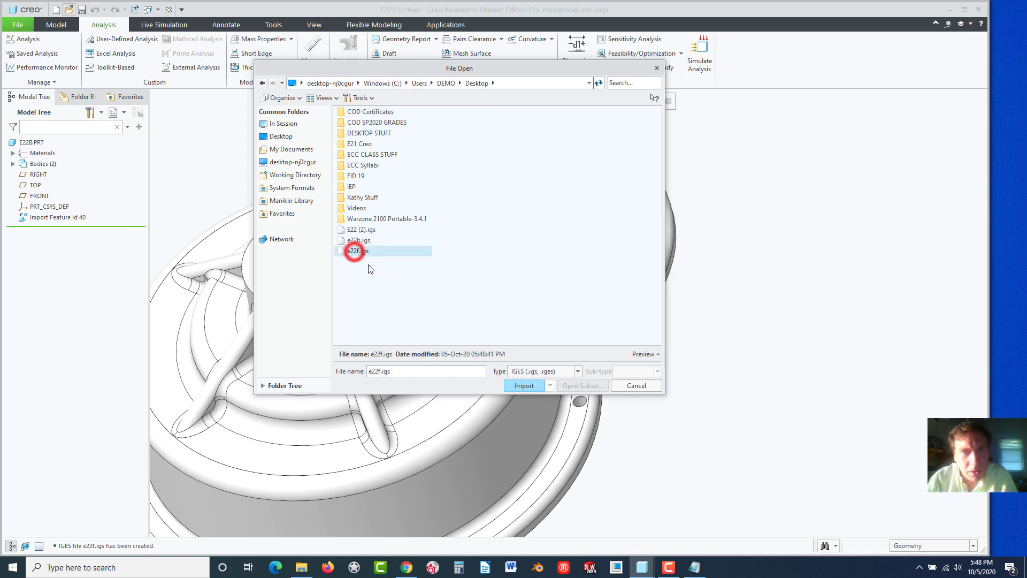
pyautogui.click(525, 386)
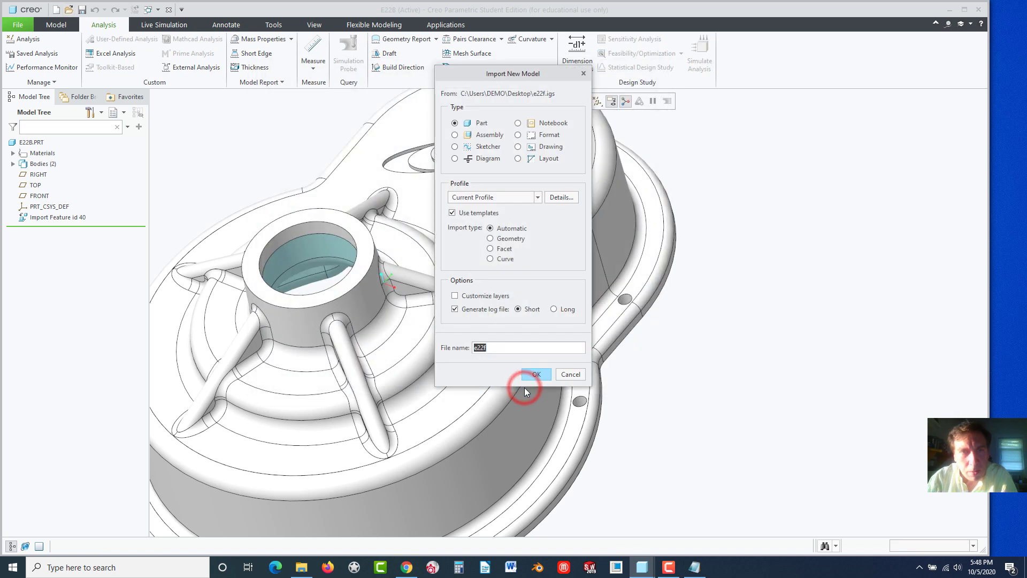
# Enable Close gaps and Repair geometry in the IGES import details and import as new part E22F.
pyautogui.click(559, 199)
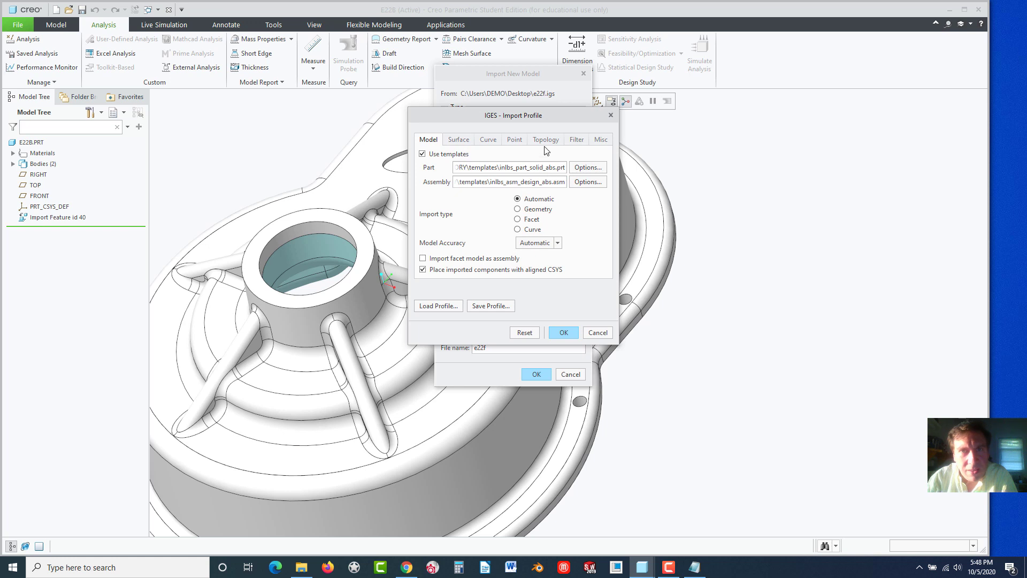
pyautogui.click(560, 141)
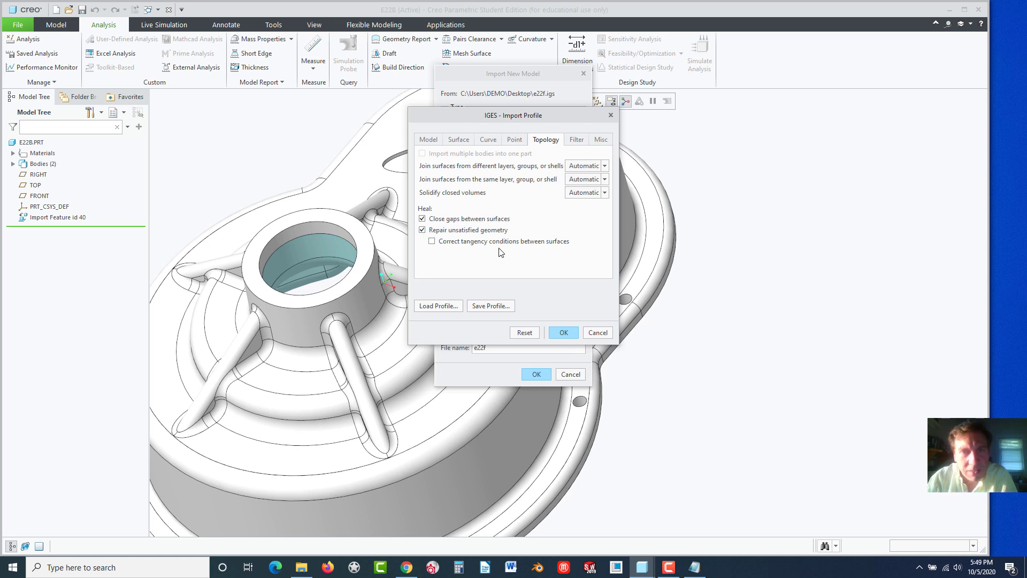
pyautogui.click(564, 332)
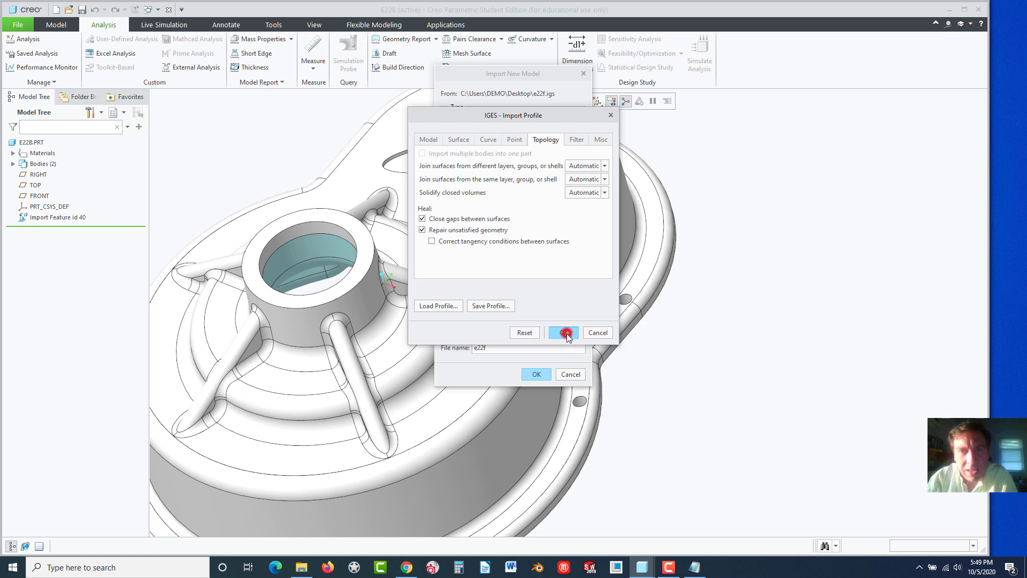
pyautogui.click(536, 374)
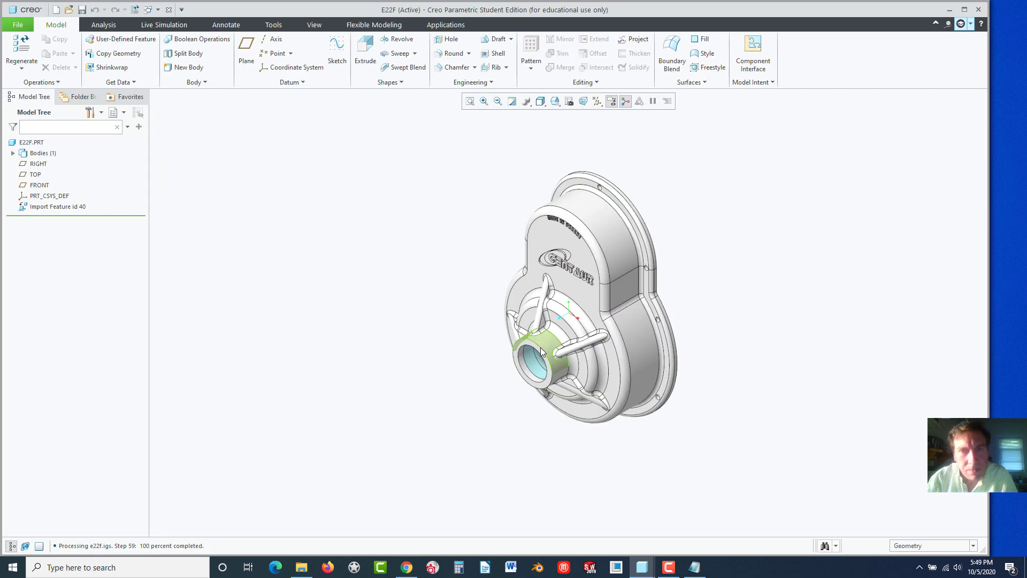
# Inspect the imported E22F part and bring up its Model Properties.
pyautogui.moveTo(584, 356); pyautogui.dragTo(514, 257, button='middle')
pyautogui.scroll(5, 570, 312)
pyautogui.scroll(-2, 551, 313)
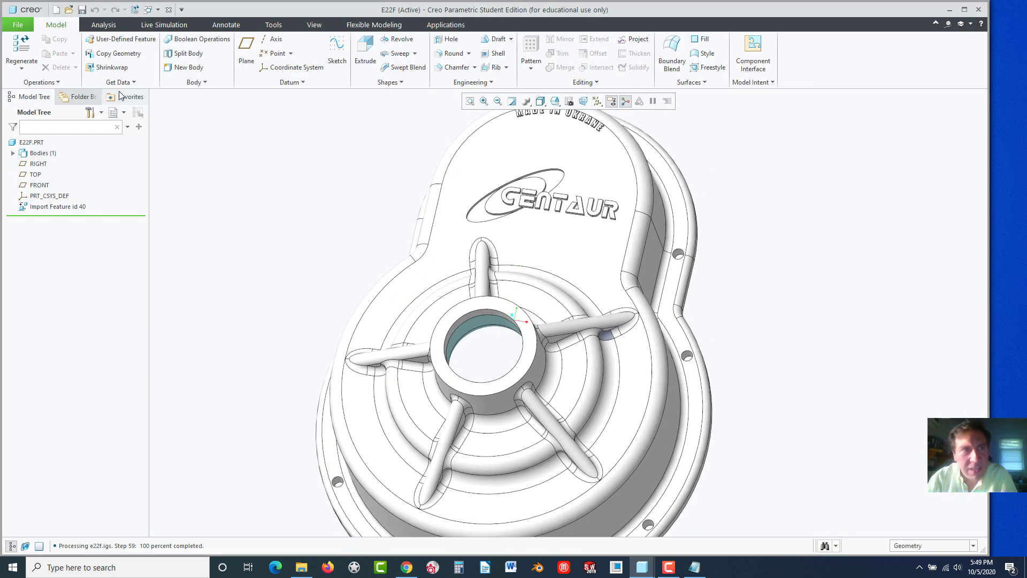
pyautogui.click(18, 25)
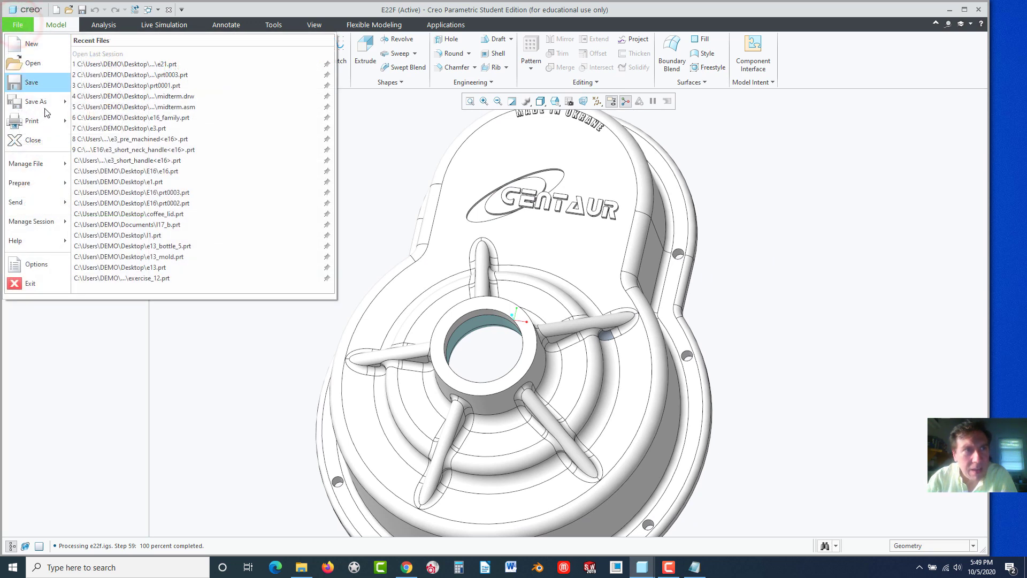
pyautogui.moveTo(45, 186)
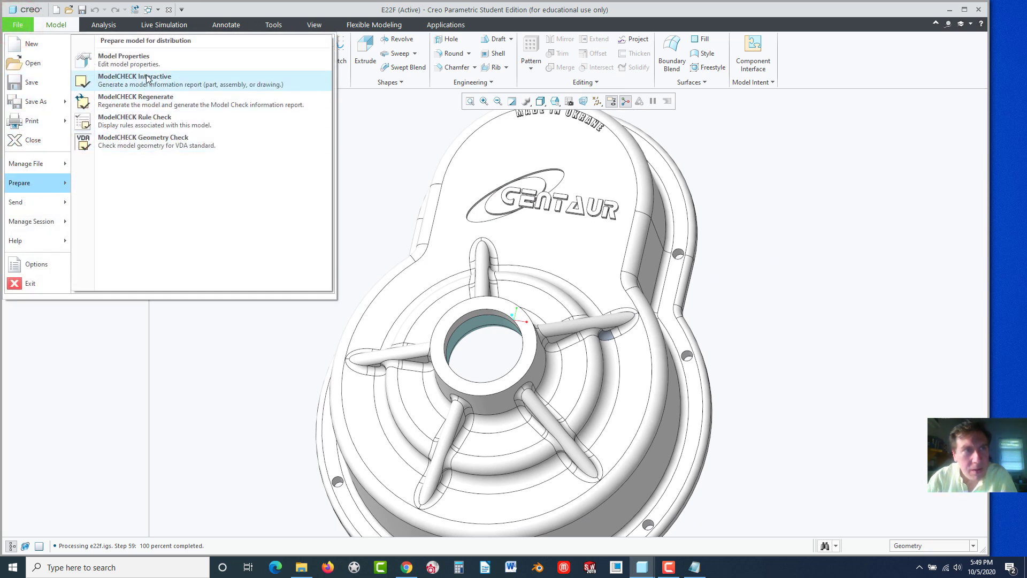
pyautogui.click(139, 60)
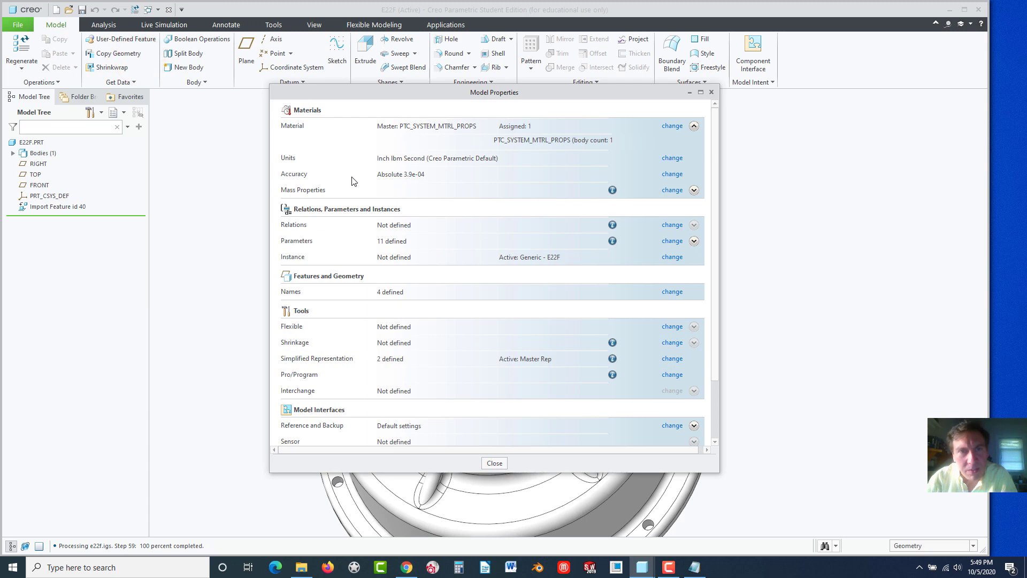
# Assign Aluminum_wrought from the Granta Non-ferrous_metals library as the part's material.
pyautogui.click(672, 126)
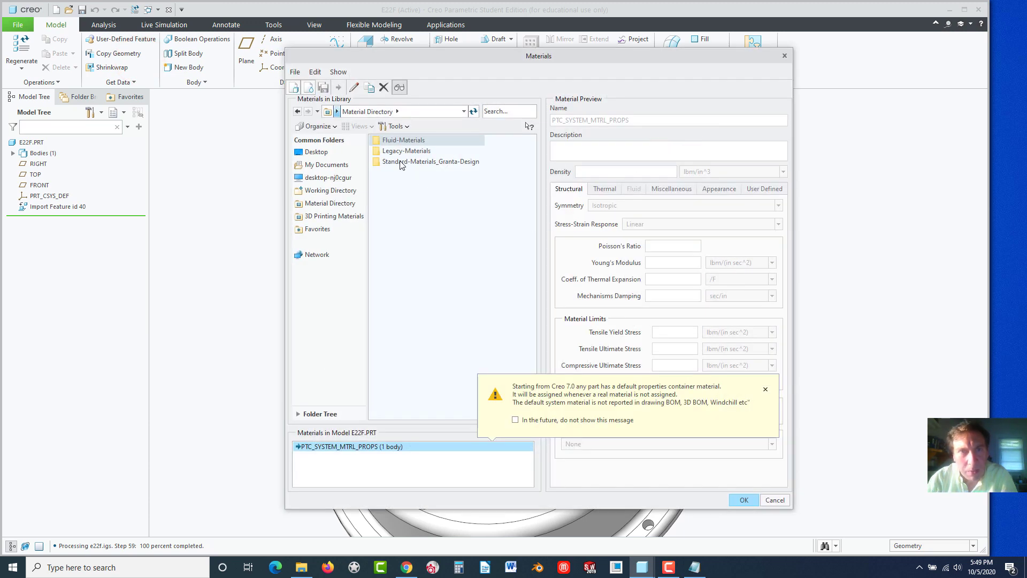
pyautogui.doubleClick(402, 161)
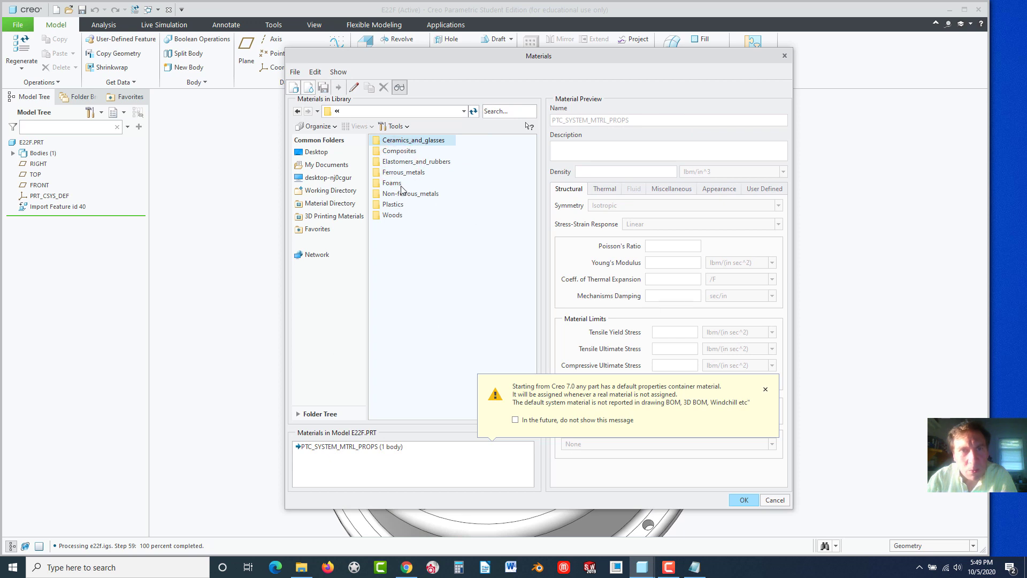
pyautogui.doubleClick(395, 193)
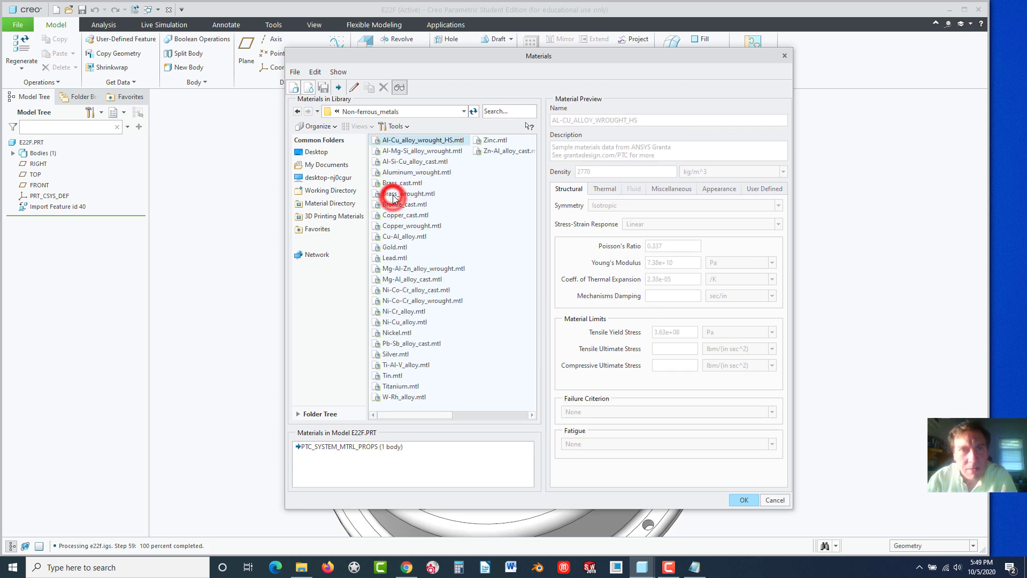
pyautogui.click(407, 172)
pyautogui.doubleClick(407, 172)
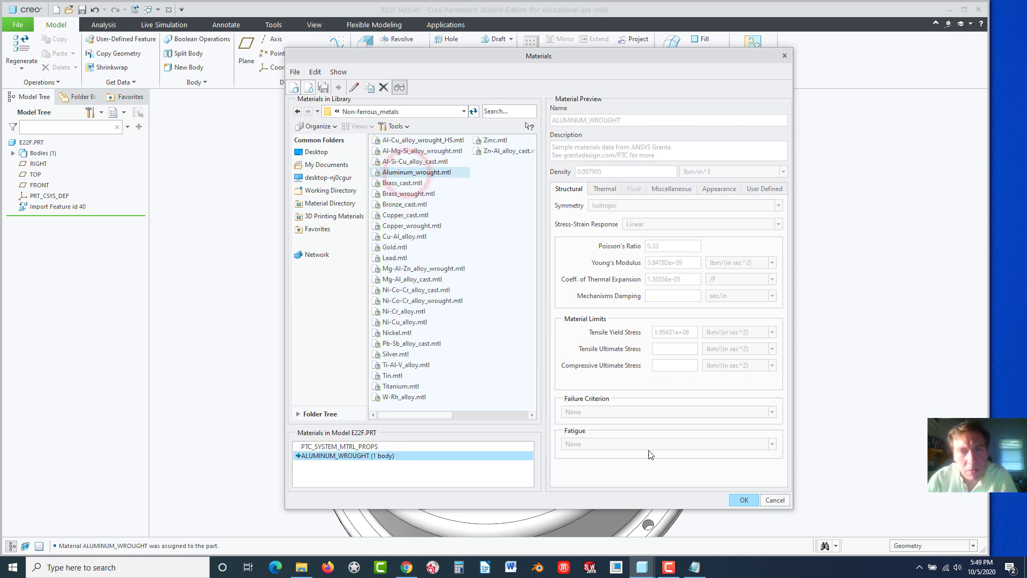
pyautogui.click(742, 499)
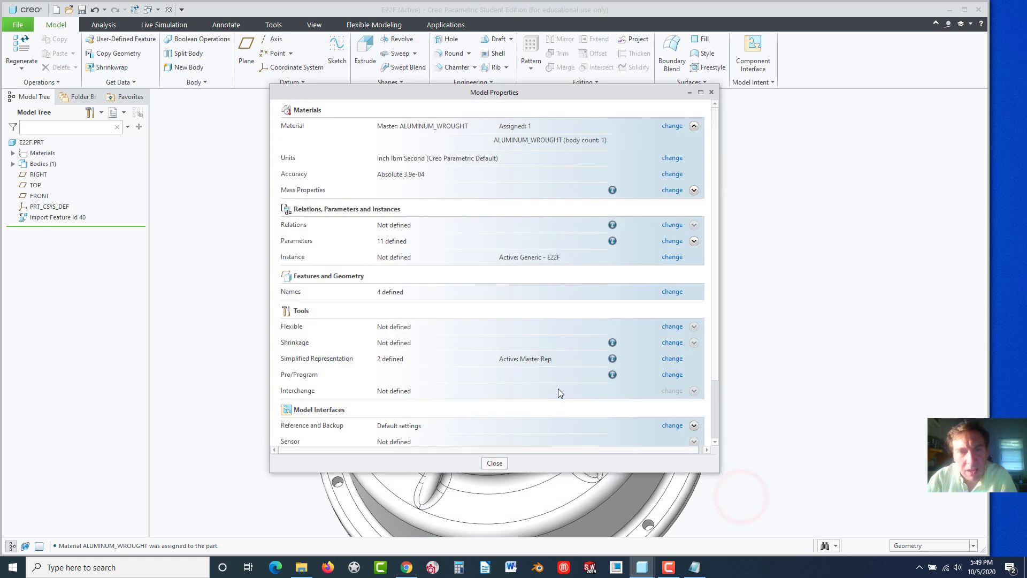
pyautogui.click(501, 464)
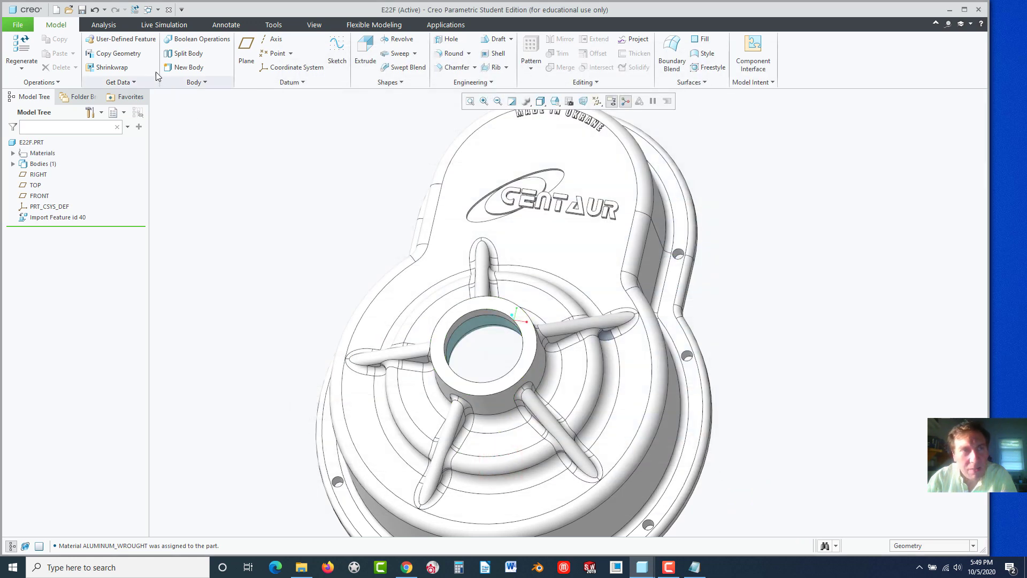
# Compute E22F mass properties, showing 24.269 in³ volume and 2.376 lb mass.
pyautogui.click(109, 26)
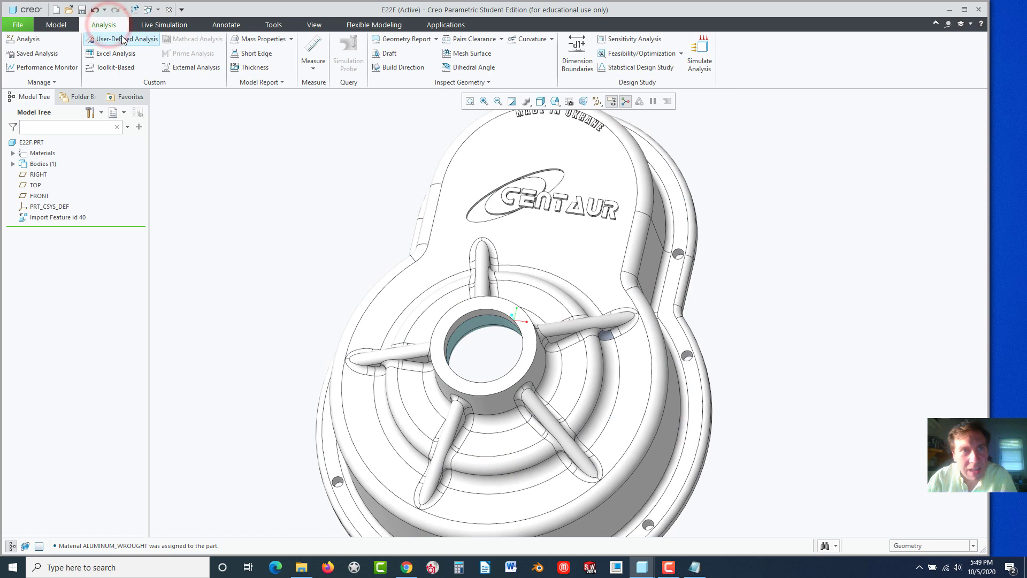
pyautogui.click(263, 39)
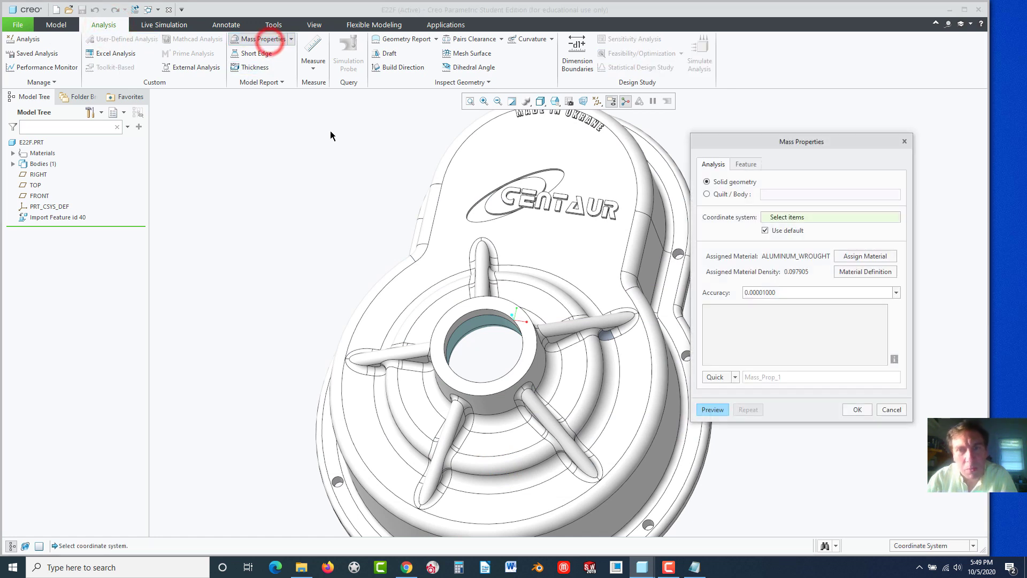
pyautogui.click(714, 410)
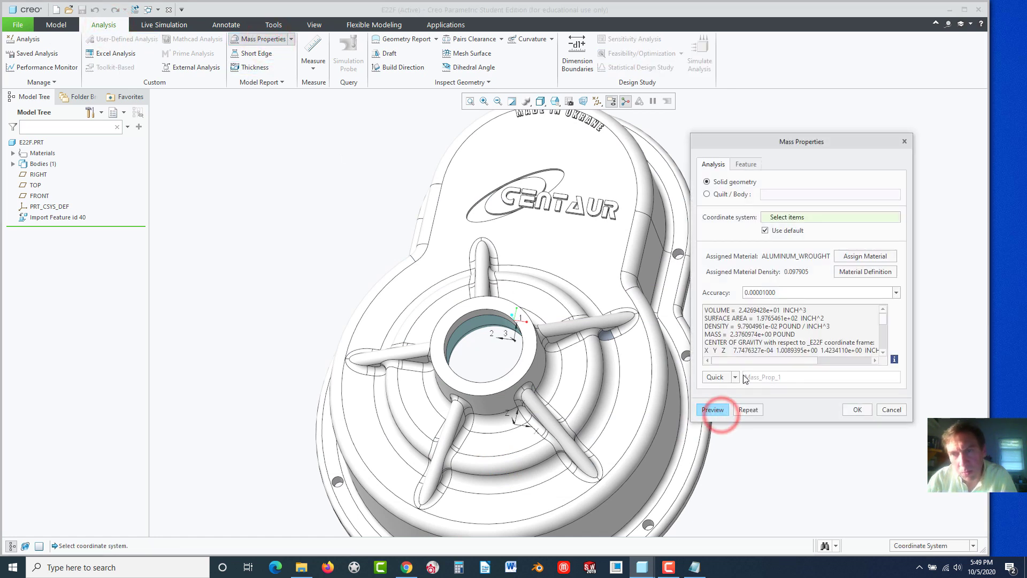
pyautogui.moveTo(729, 333); pyautogui.dragTo(811, 343)
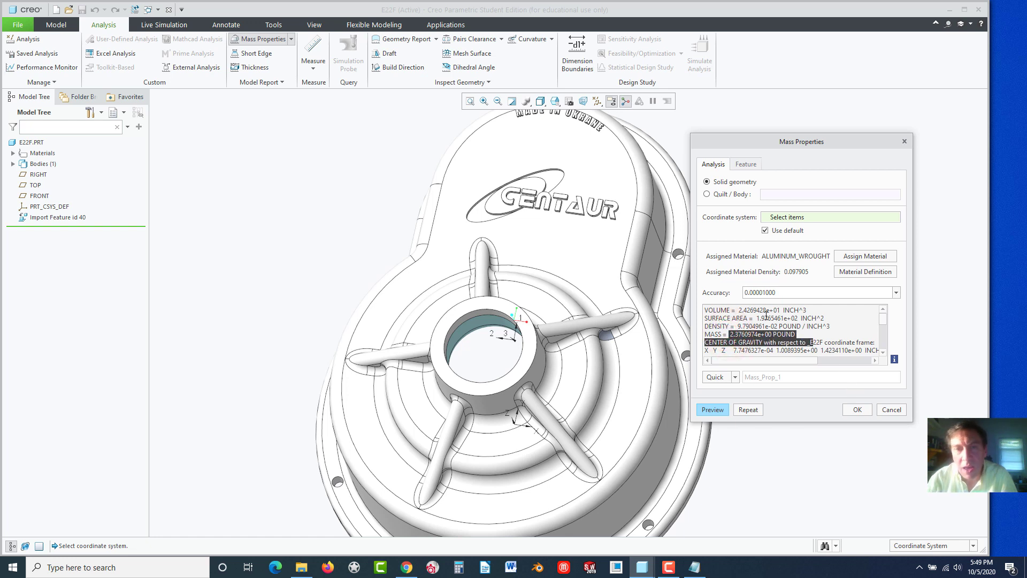
pyautogui.click(667, 128)
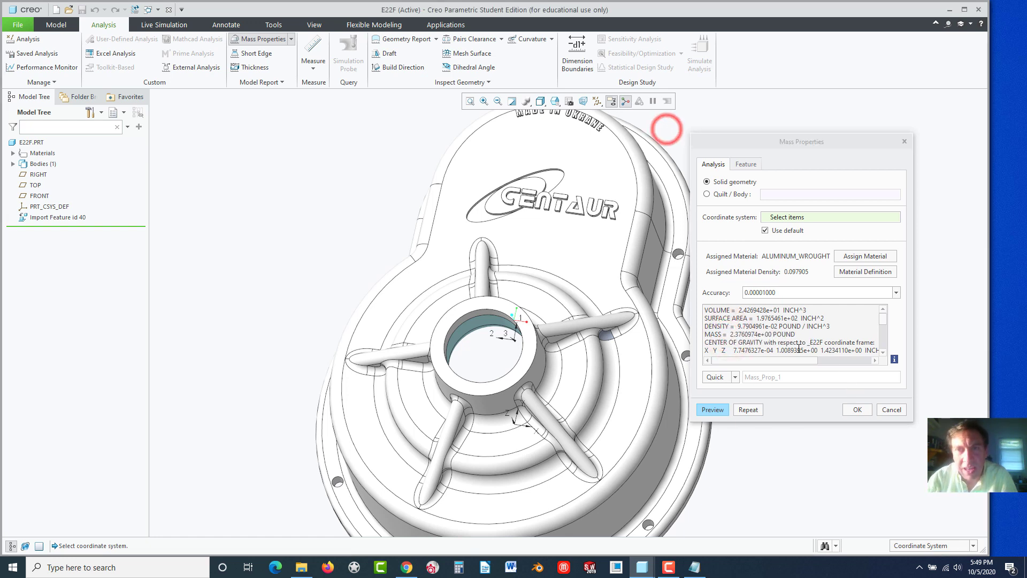
pyautogui.click(860, 409)
pyautogui.moveTo(820, 362); pyautogui.dragTo(661, 319, button='middle')
pyautogui.scroll(3, 672, 327)
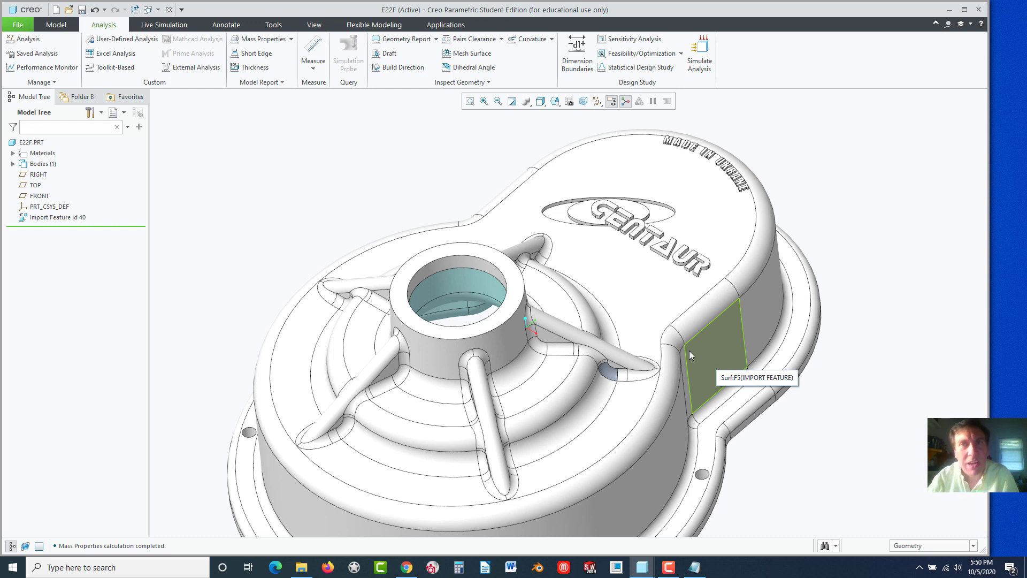
pyautogui.scroll(-3, 682, 342)
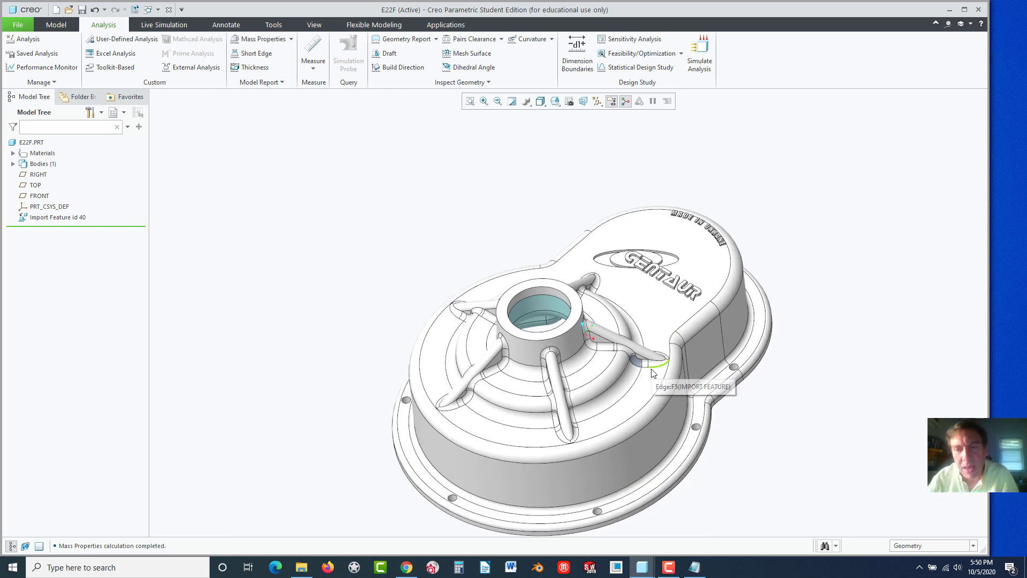